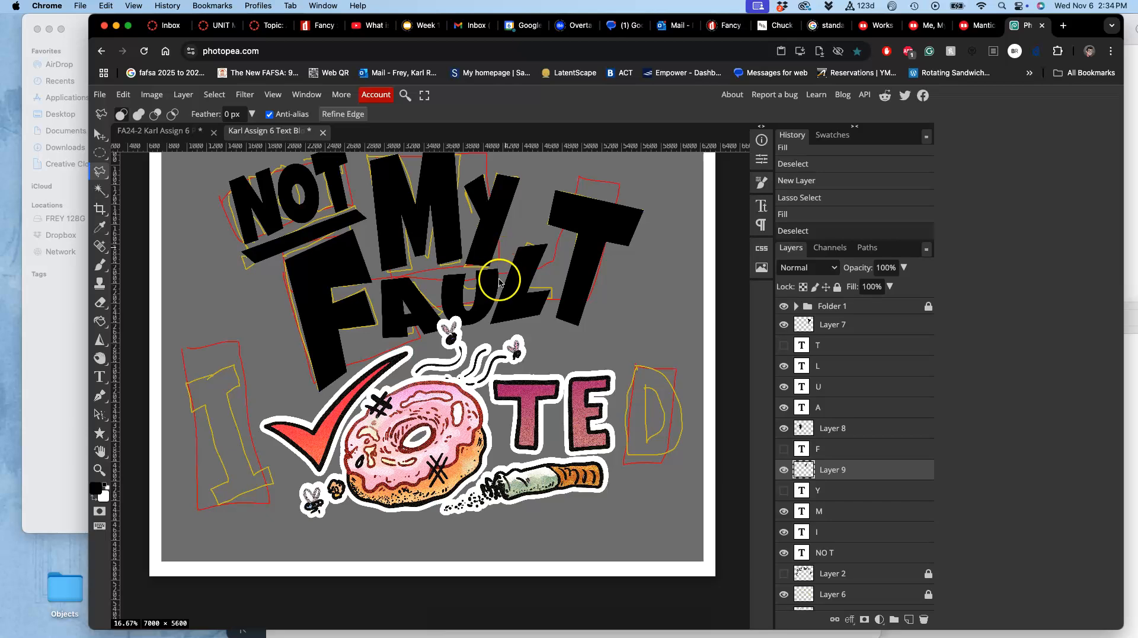
Take the Brush tool and add a new empty layer directly above Layer 7.
scroll(304, 375, up, 3)
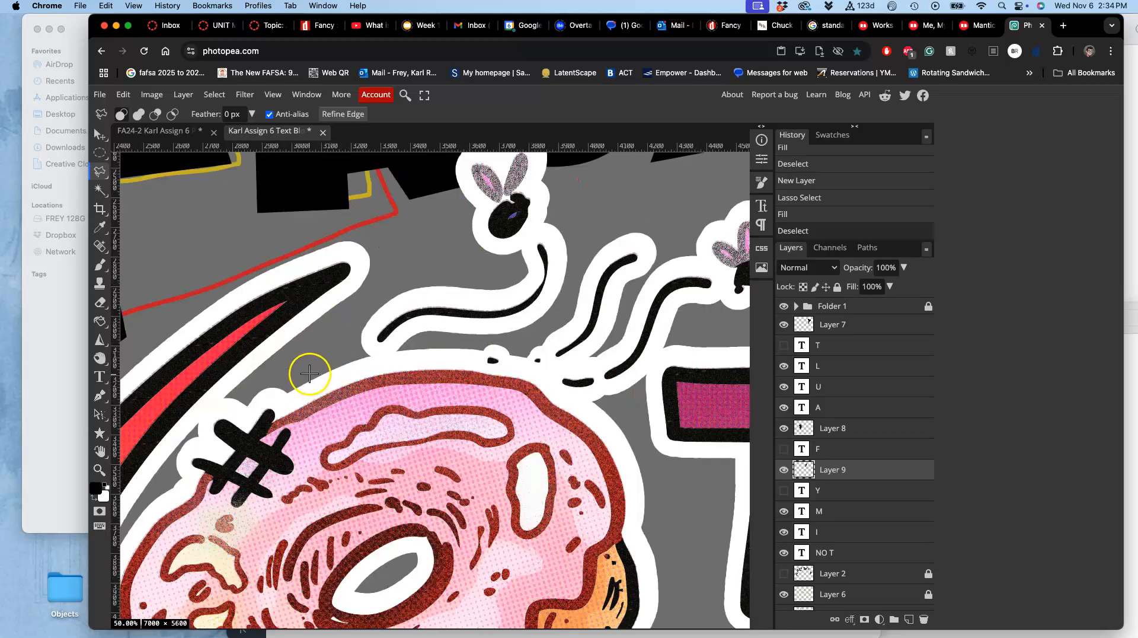
drag(312, 351, 518, 263)
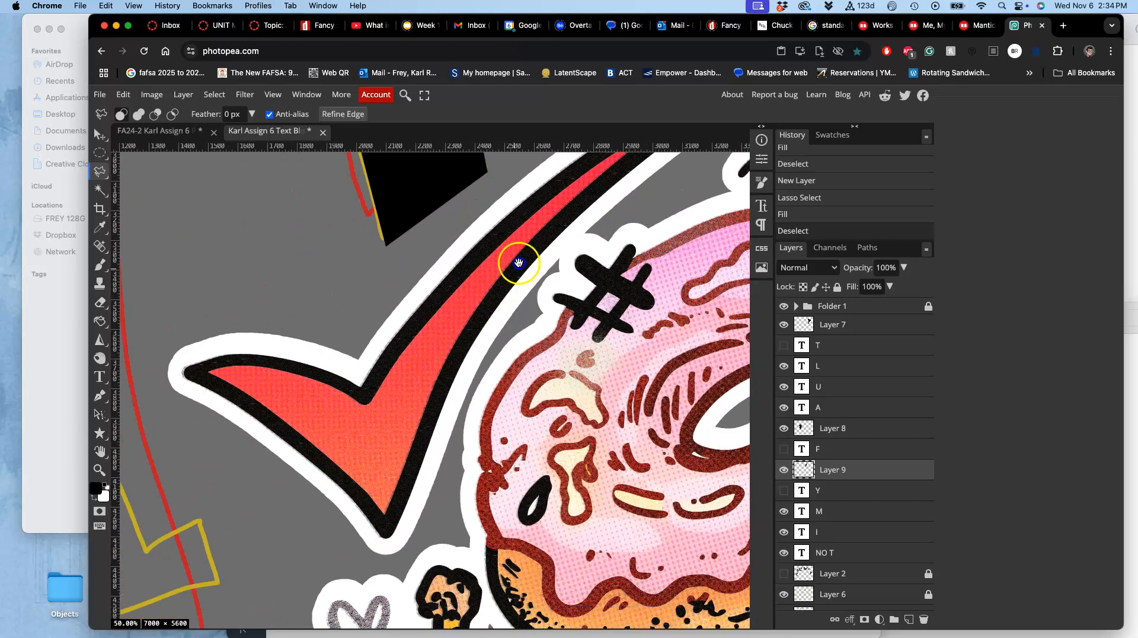
scroll(519, 262, down, 4)
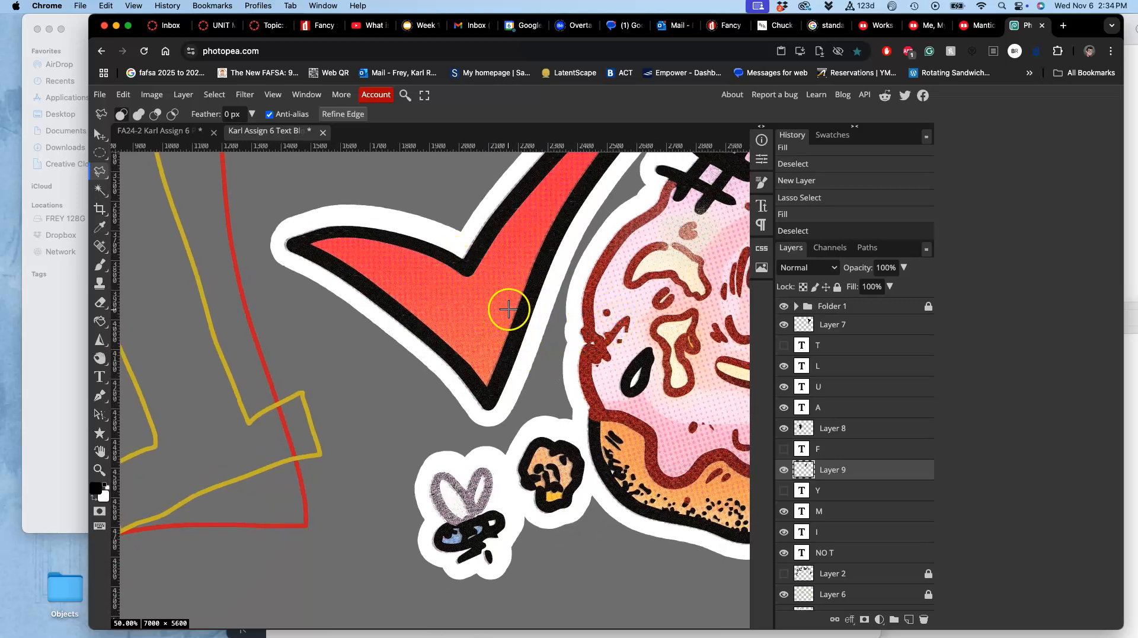
scroll(504, 311, down, 3)
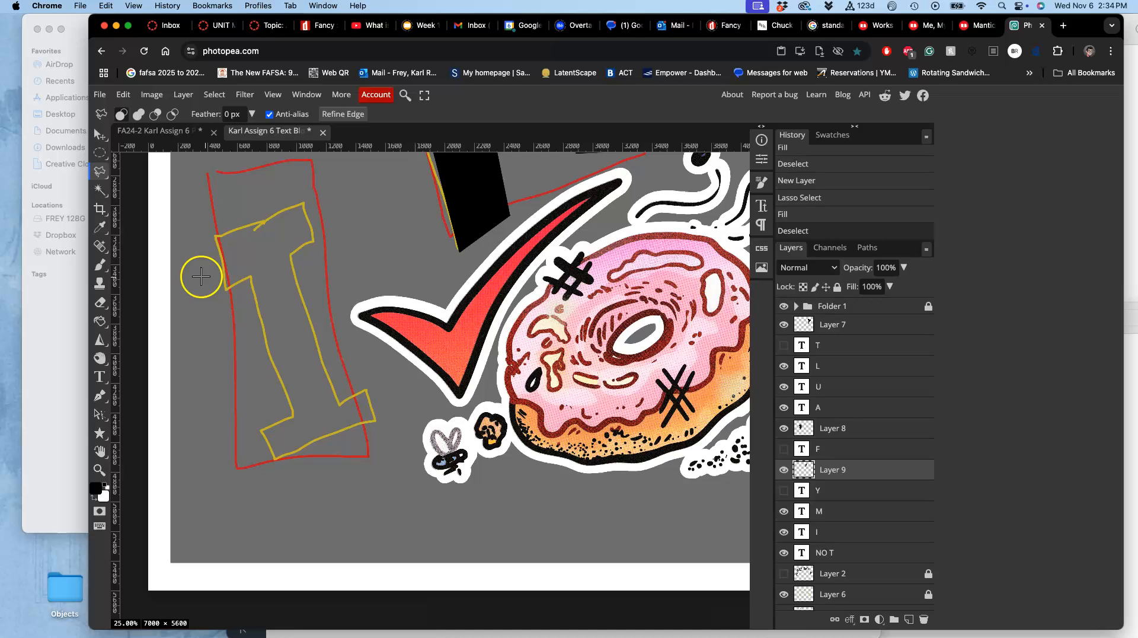
click(100, 265)
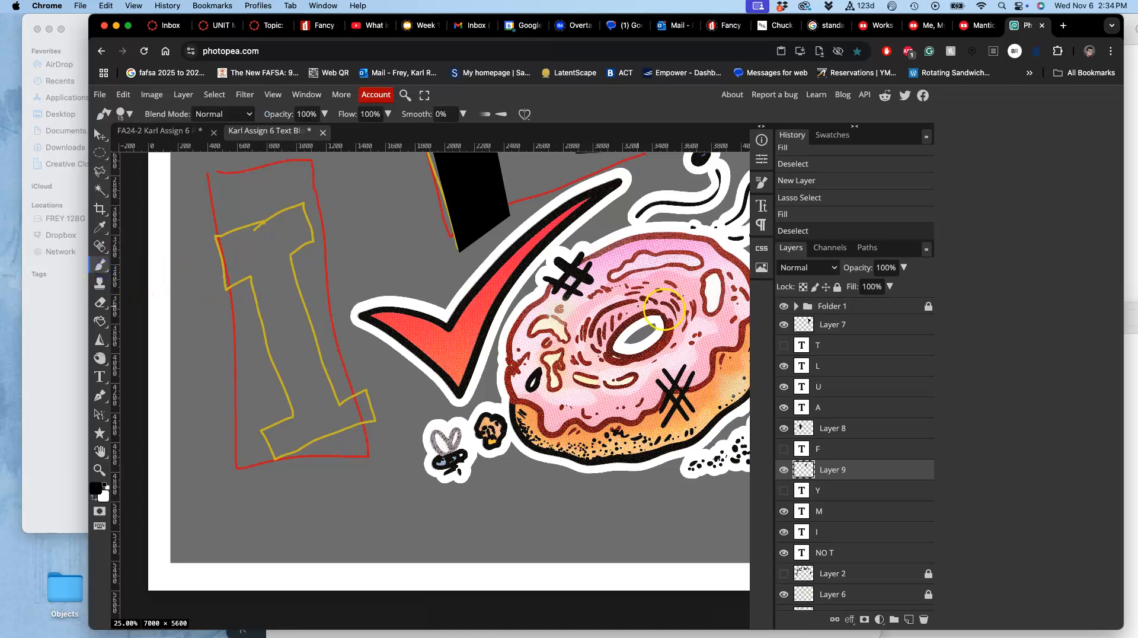
click(852, 324)
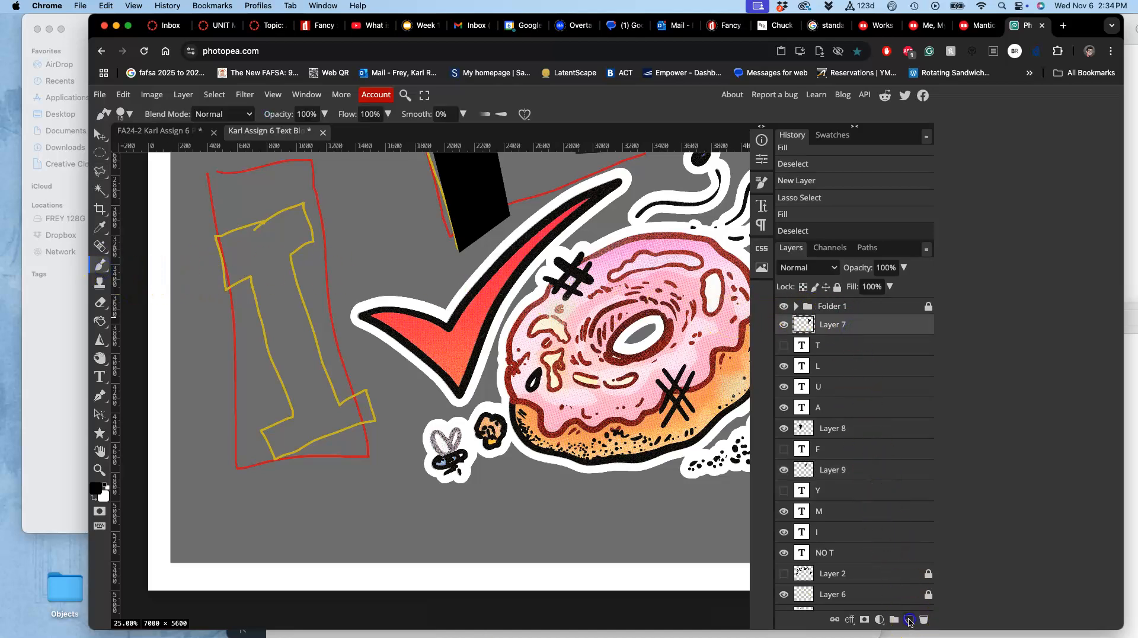
click(909, 620)
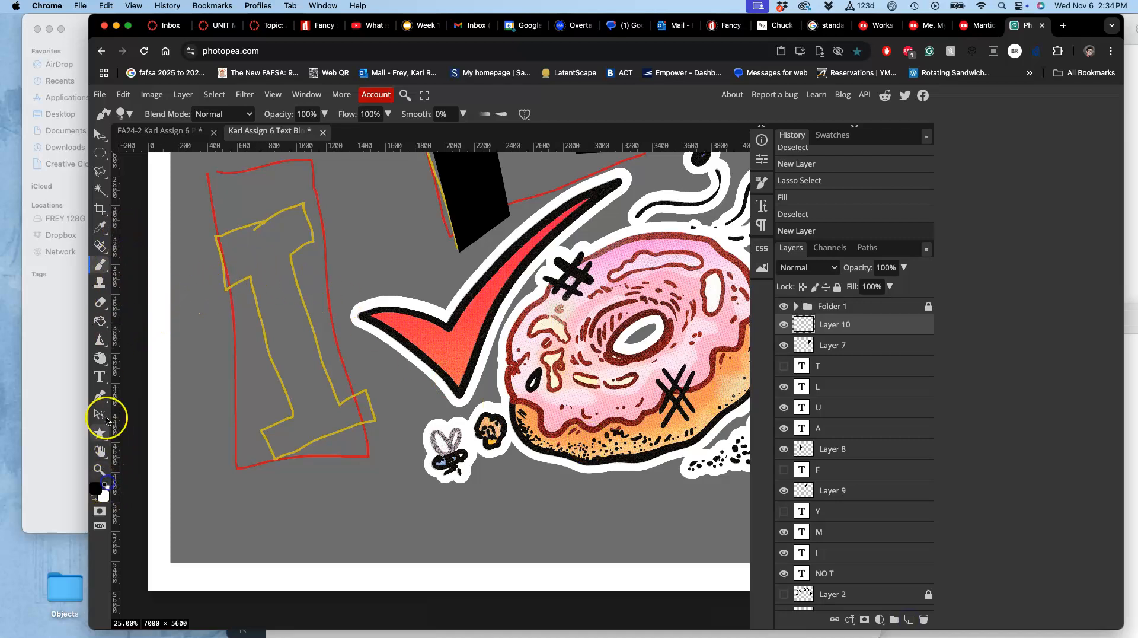
Toggle the brush's pressure-controlled size and set the brush size to 127 px.
click(504, 115)
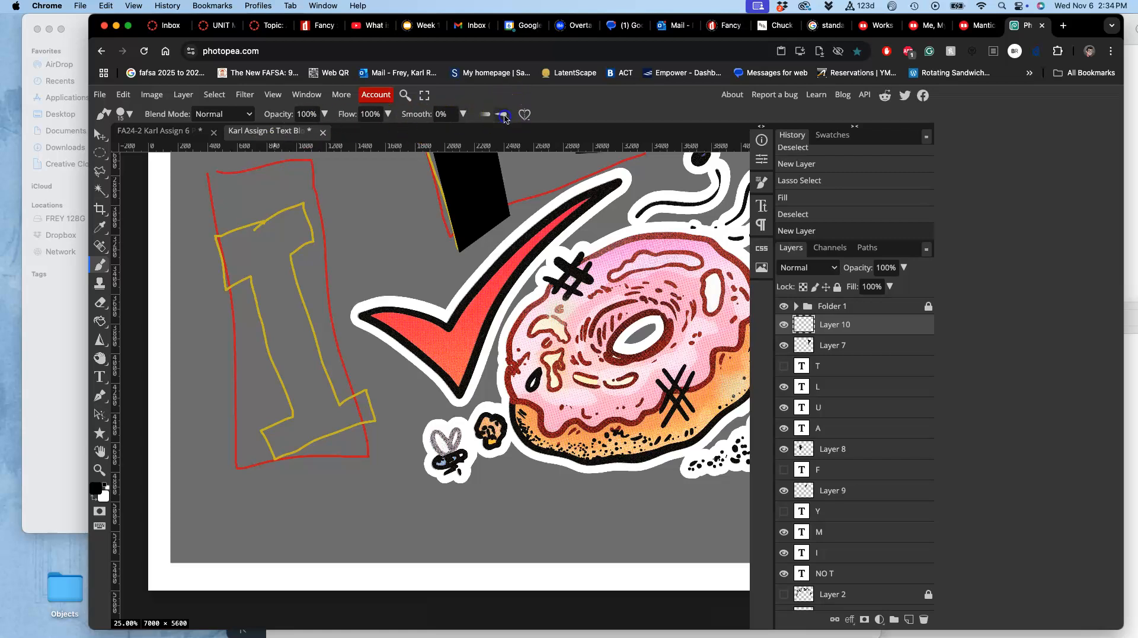
click(129, 114)
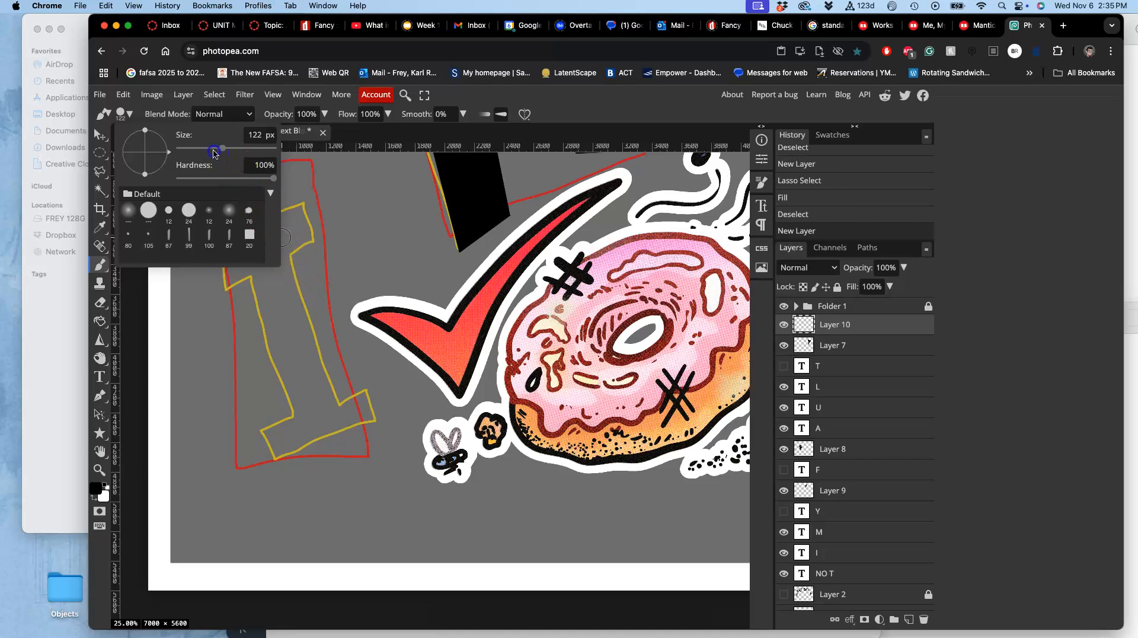
drag(212, 150, 211, 149)
click(223, 147)
Try to trace the yellow sketched letter I with a black brush outline, and undo the stroke.
click(291, 257)
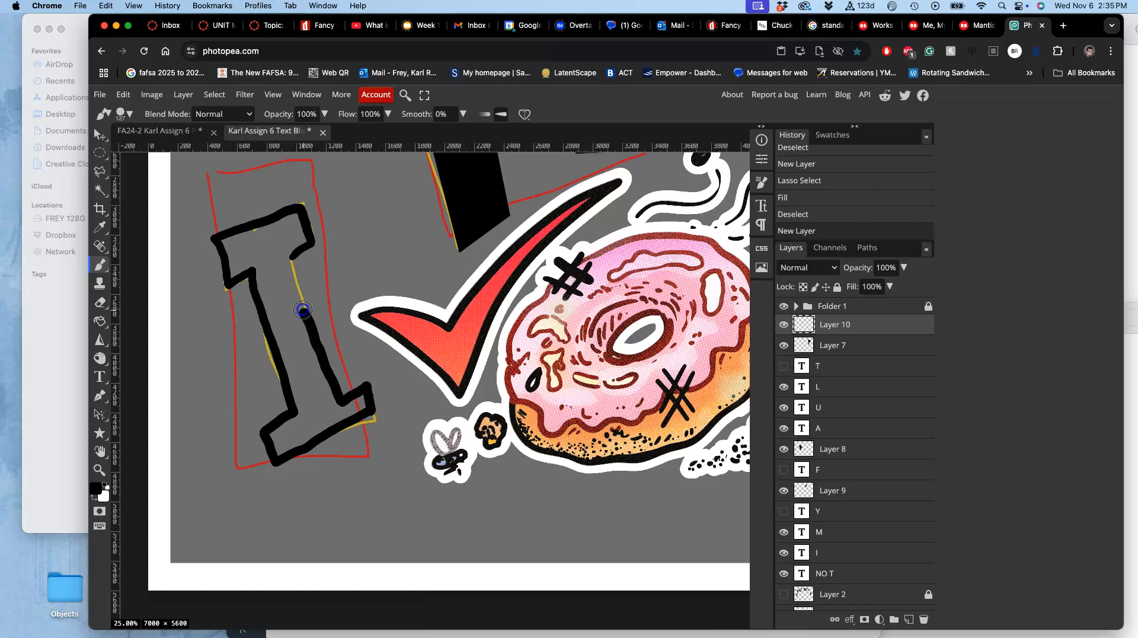
click(295, 252)
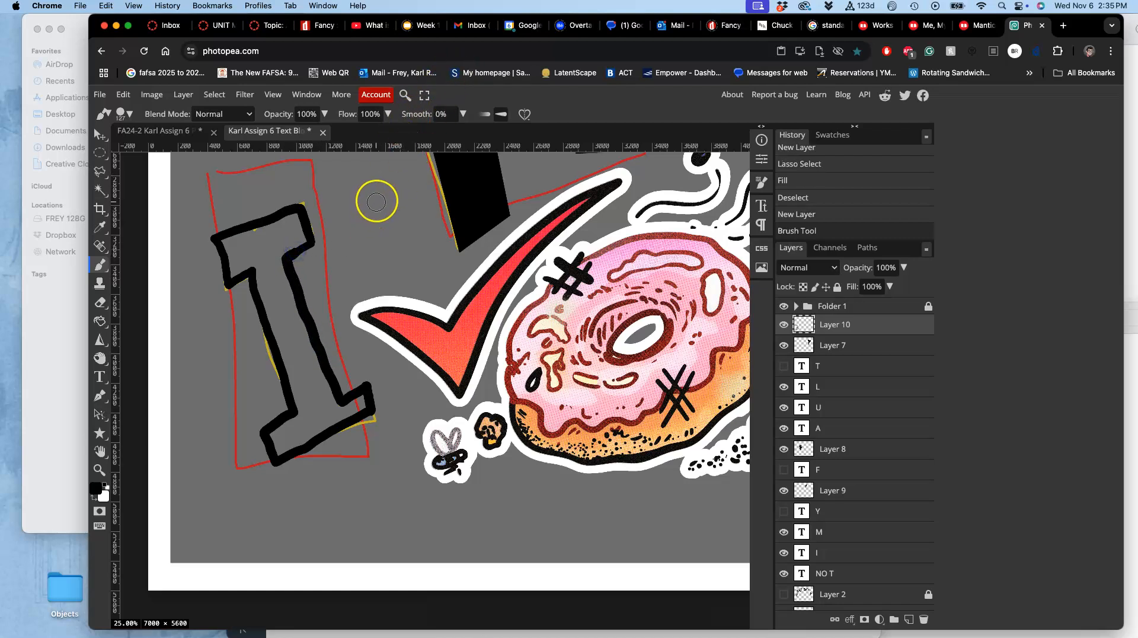
key(super+z)
Set the brush smoothing to 35%, try tracing the sketched letter I again, and undo the stroke.
click(463, 114)
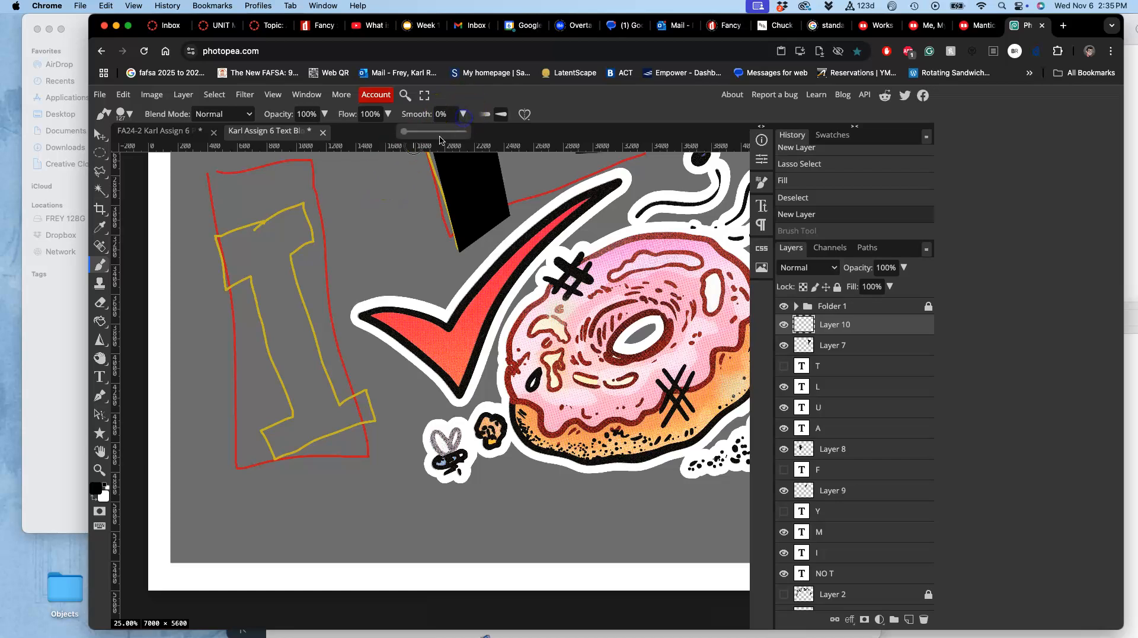
click(218, 244)
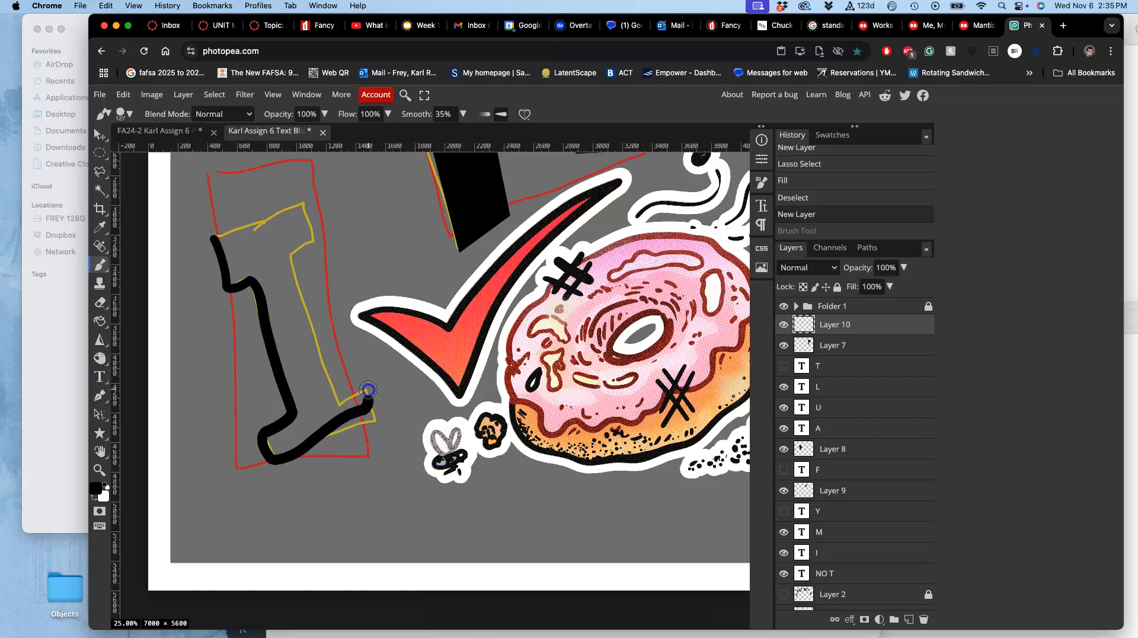
drag(339, 398, 341, 397)
key(super+z)
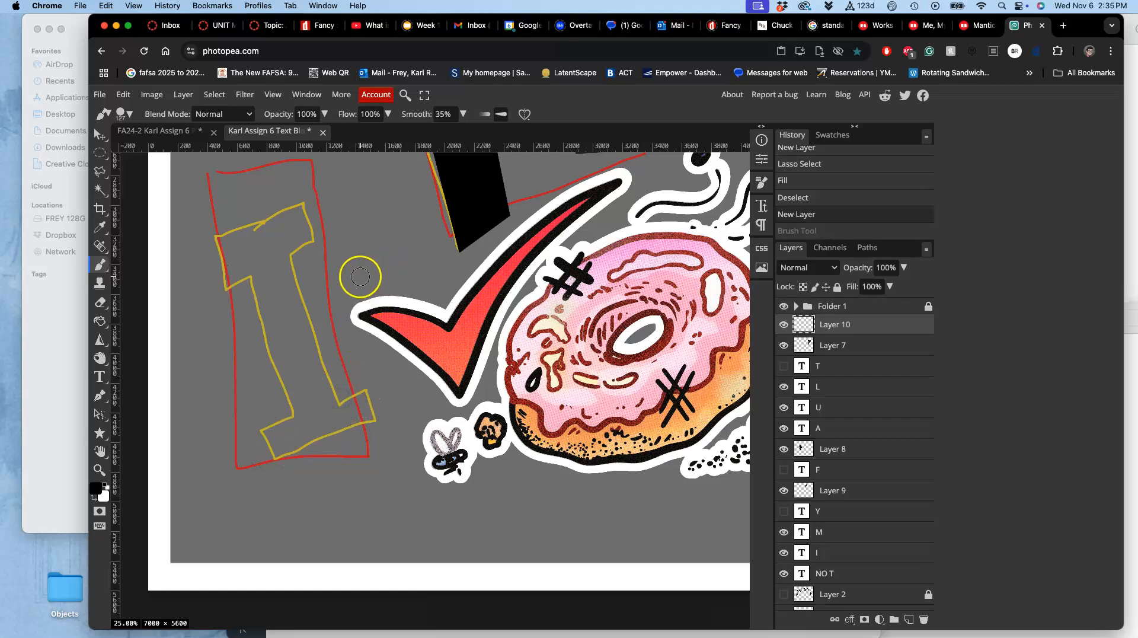
Duplicate the hidden F text layer and make the copy visible.
scroll(443, 273, down, 3)
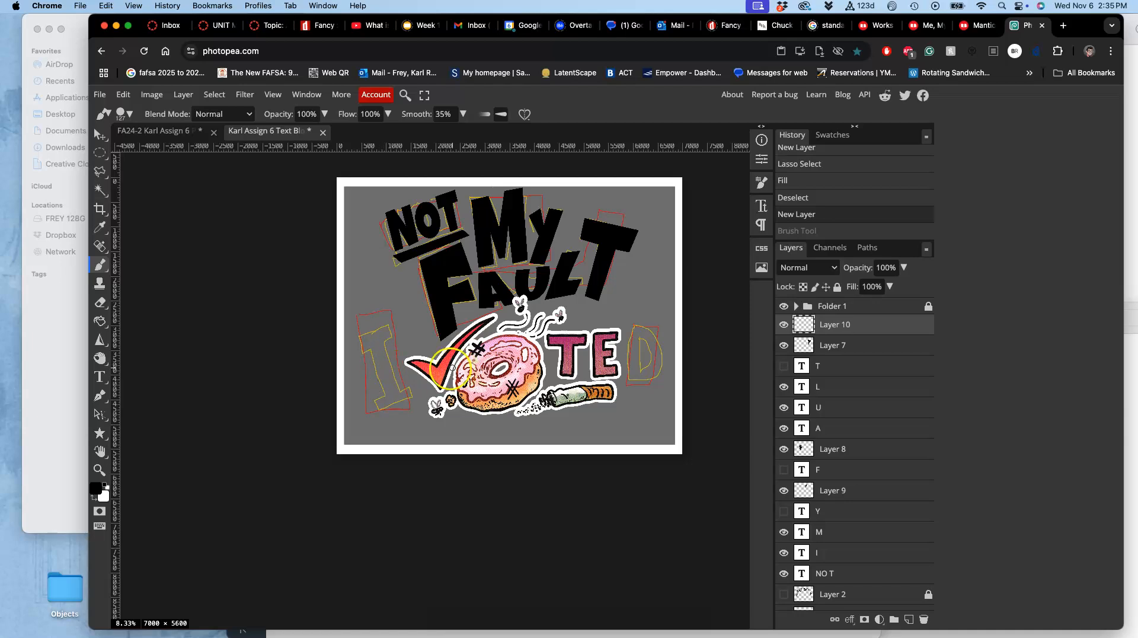
scroll(490, 264, right, 3)
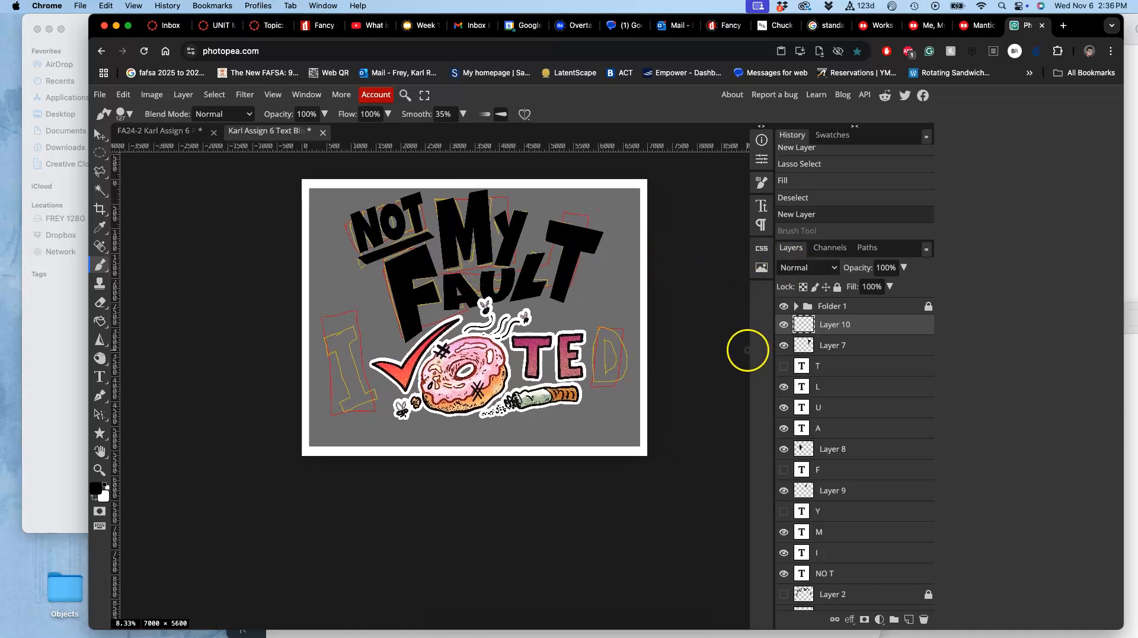
click(821, 386)
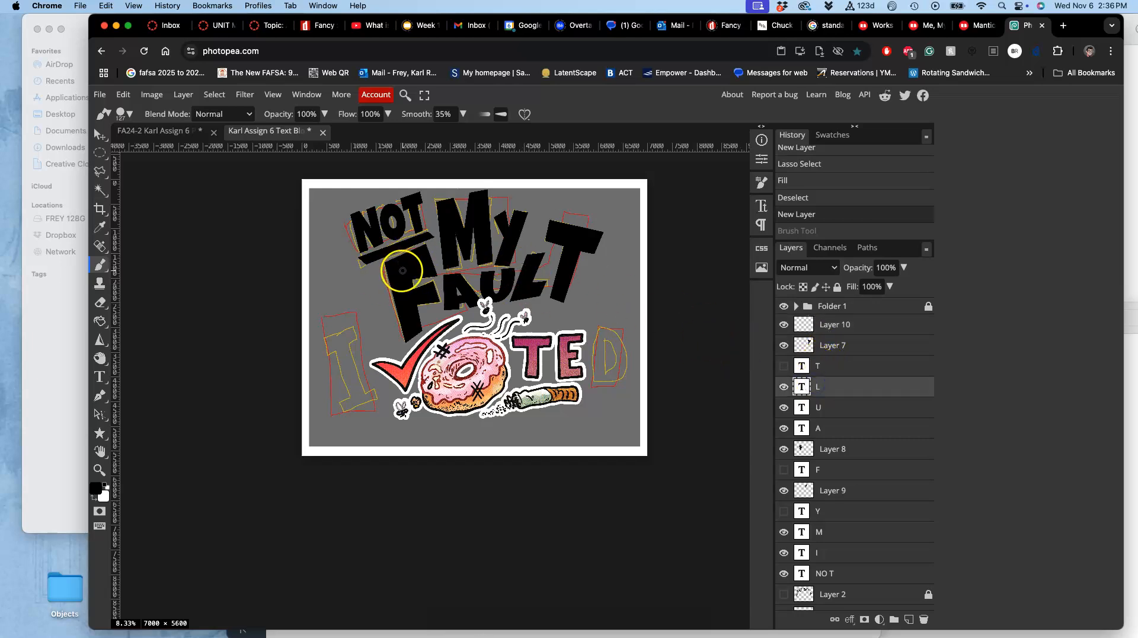
click(822, 470)
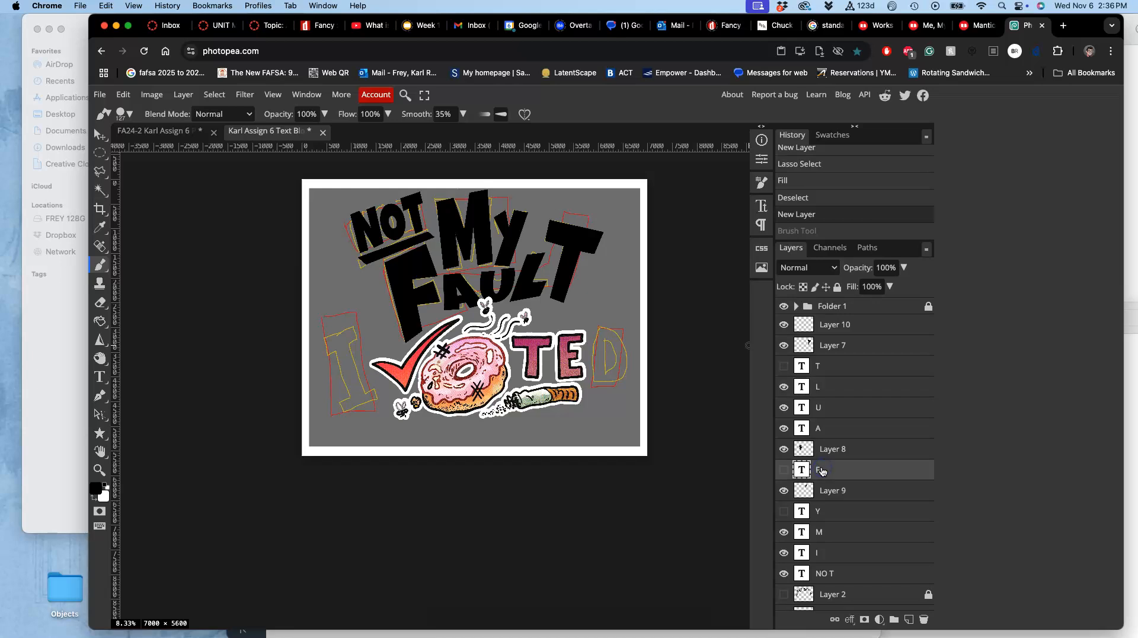
key(super+j)
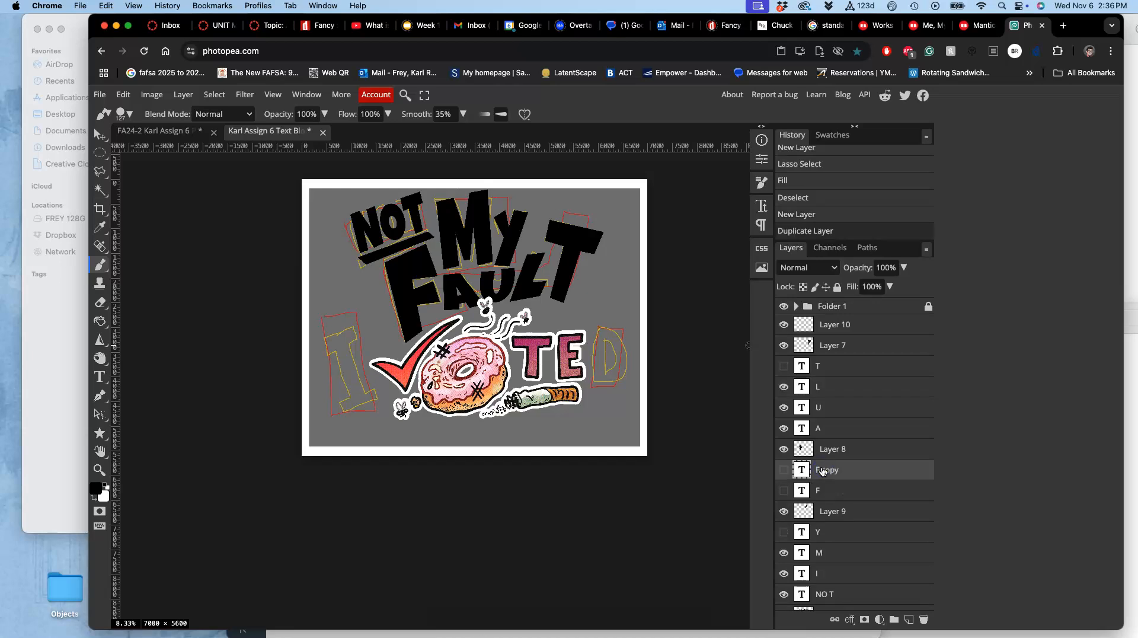
click(784, 470)
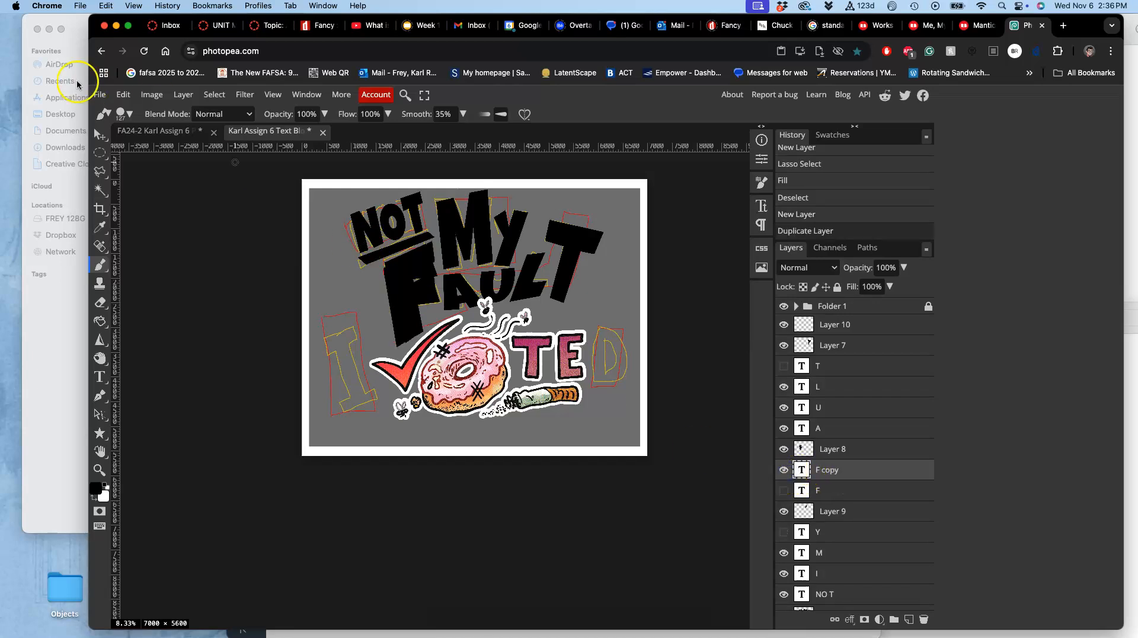
Move the copied F over the sketched I beside the checkmark and change its text to I.
click(95, 132)
drag(381, 261, 343, 335)
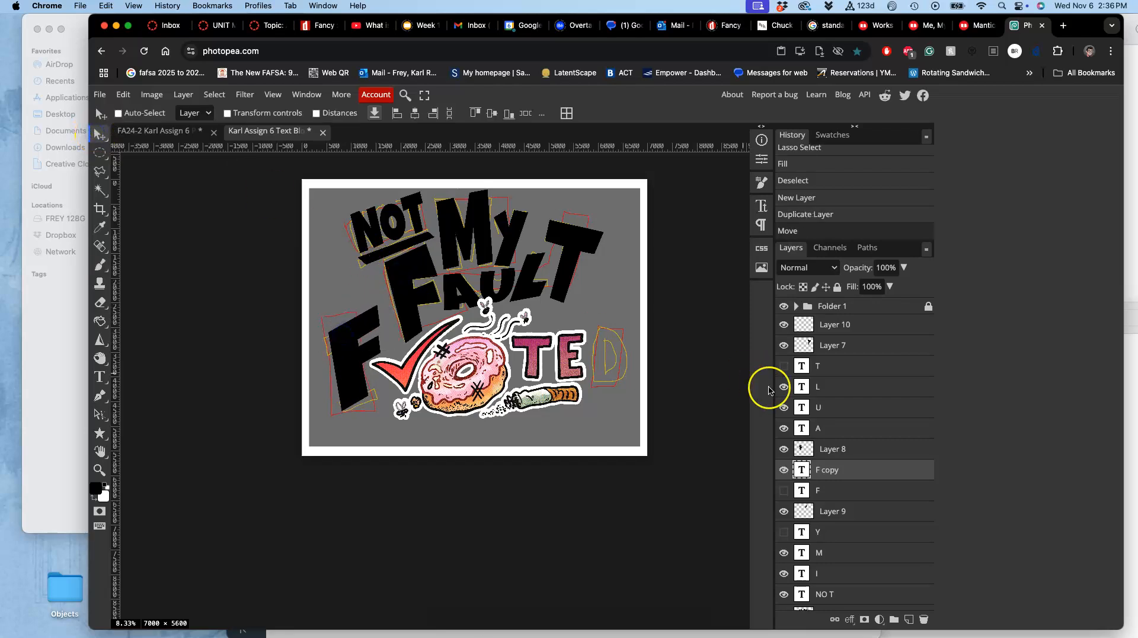
double_click(802, 470)
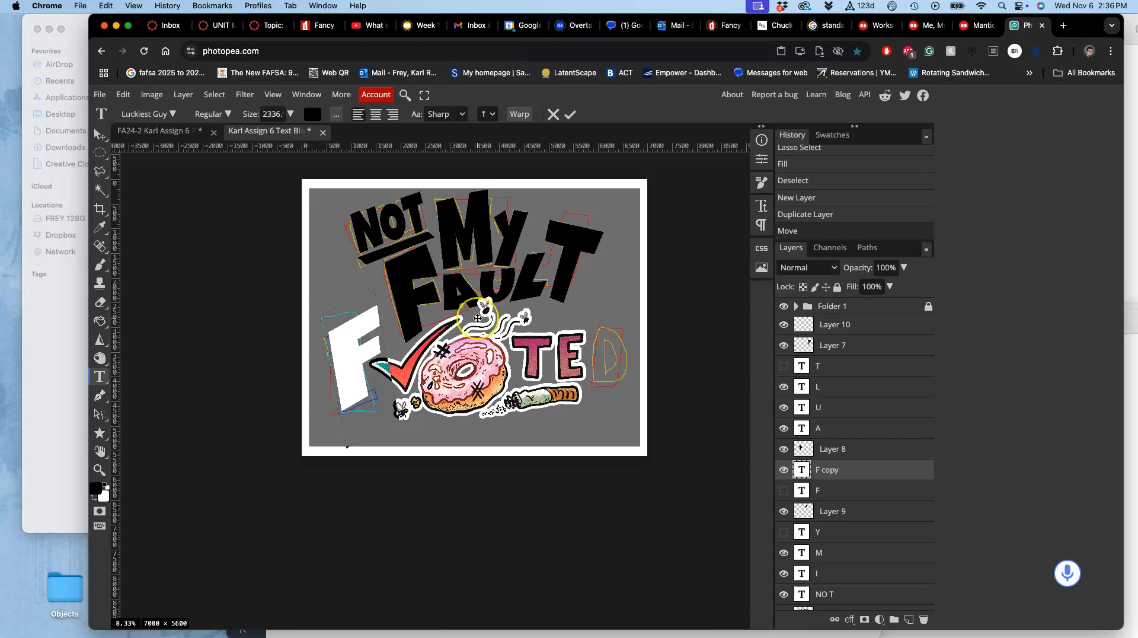
text(I)
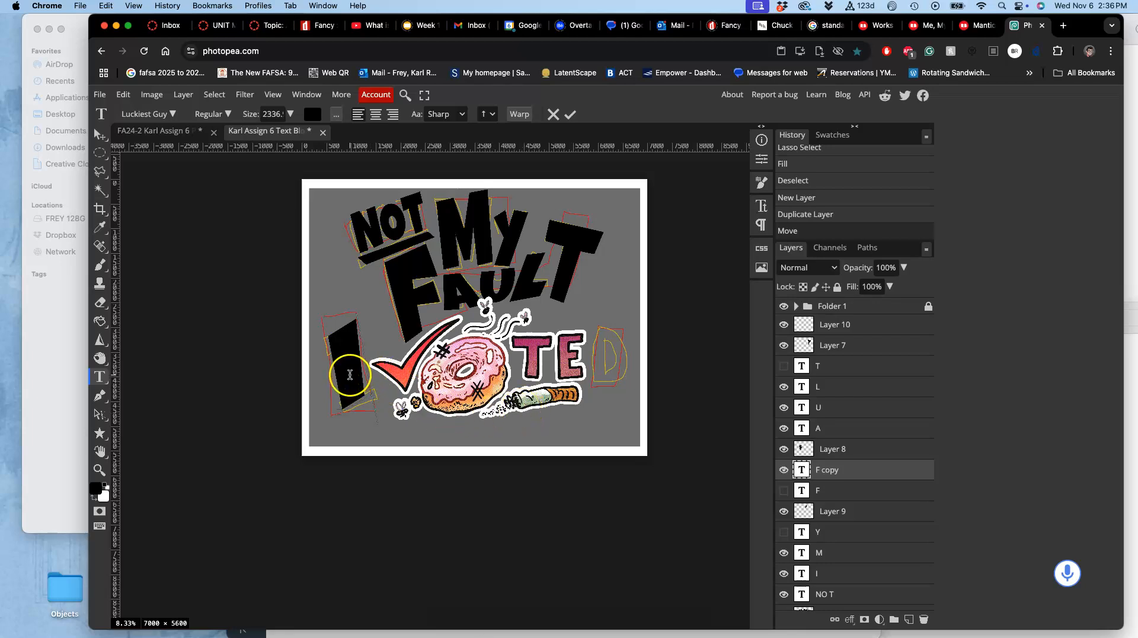
Scale the new I letter to about 102% width and 110% height to fill the sketched outline.
key(super+equal)
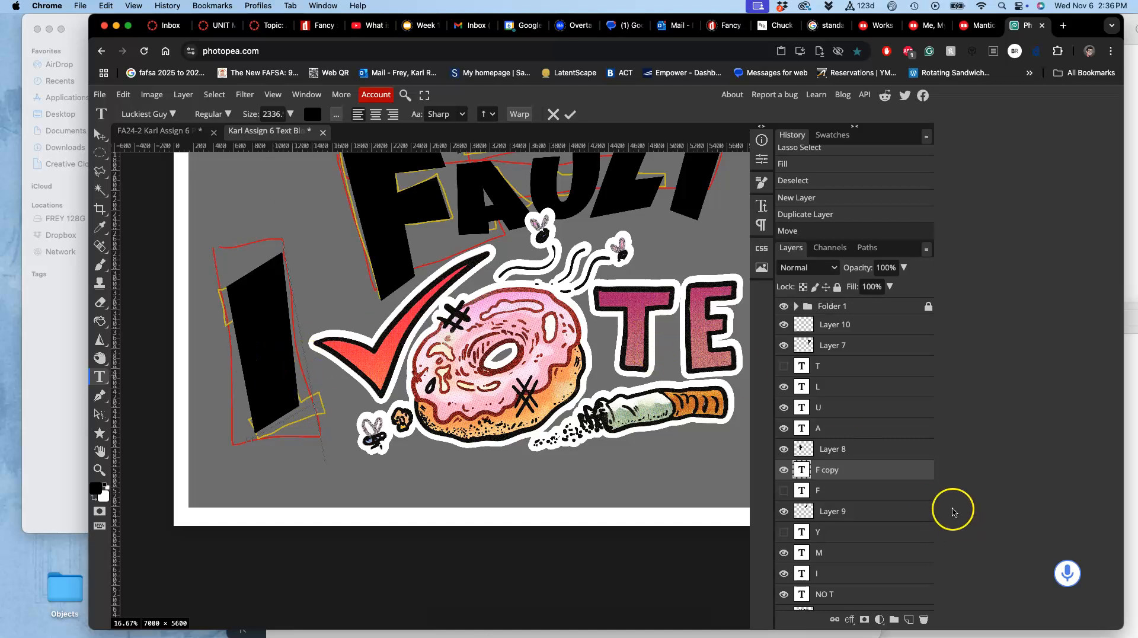
click(863, 471)
key(super+alt+t)
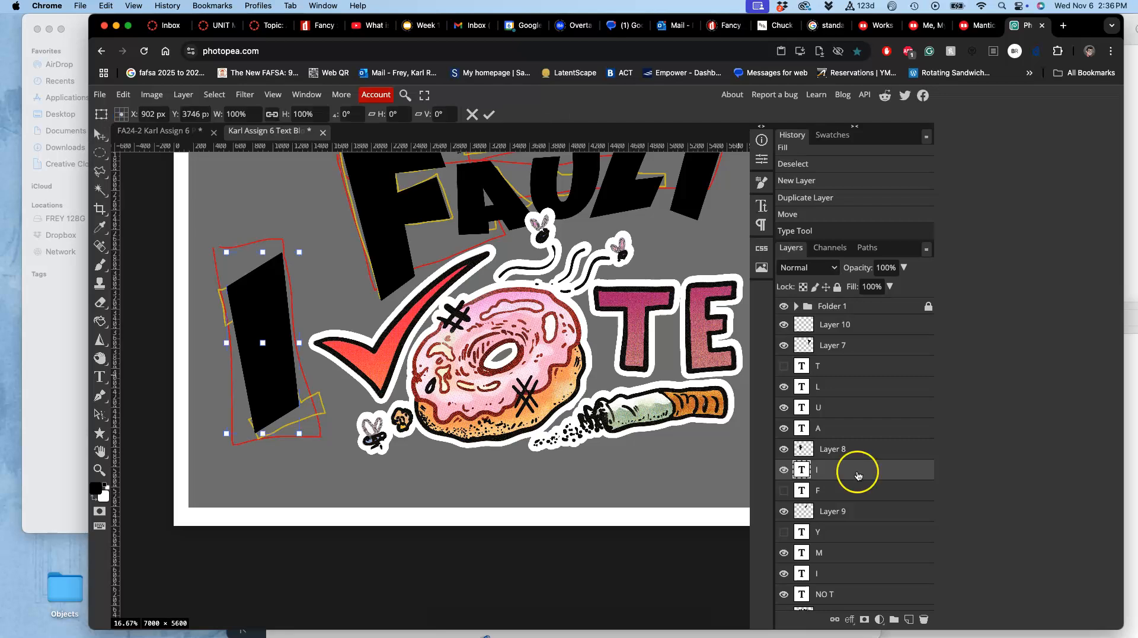
mouse_move(298, 431)
mouse_down()
mouse_move(301, 461)
mouse_move(301, 452)
mouse_up()
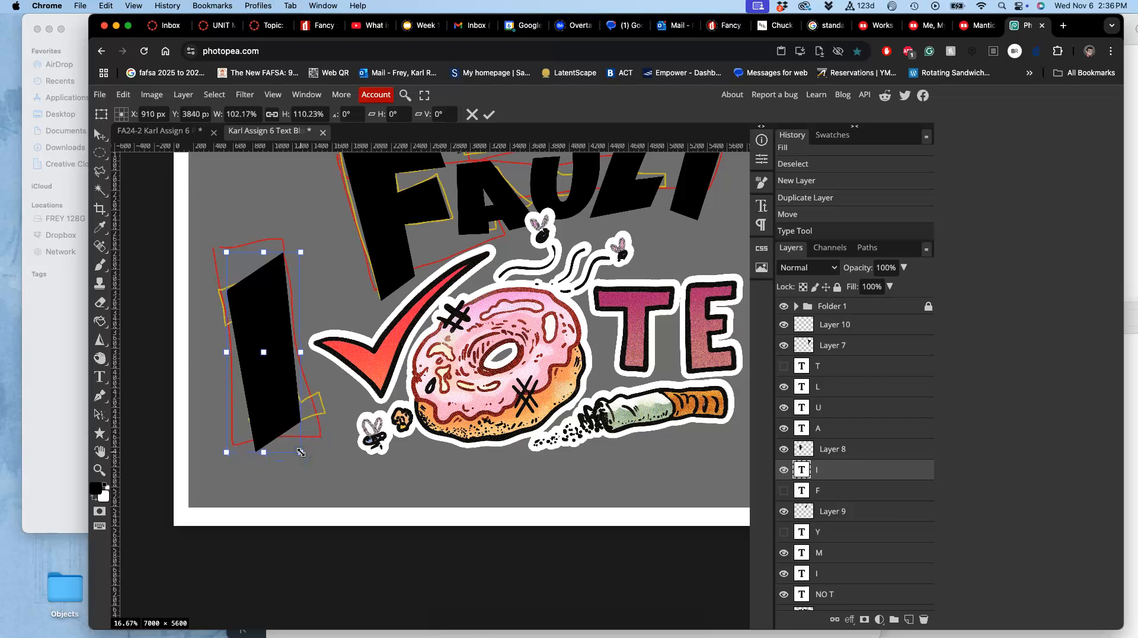
key(Return)
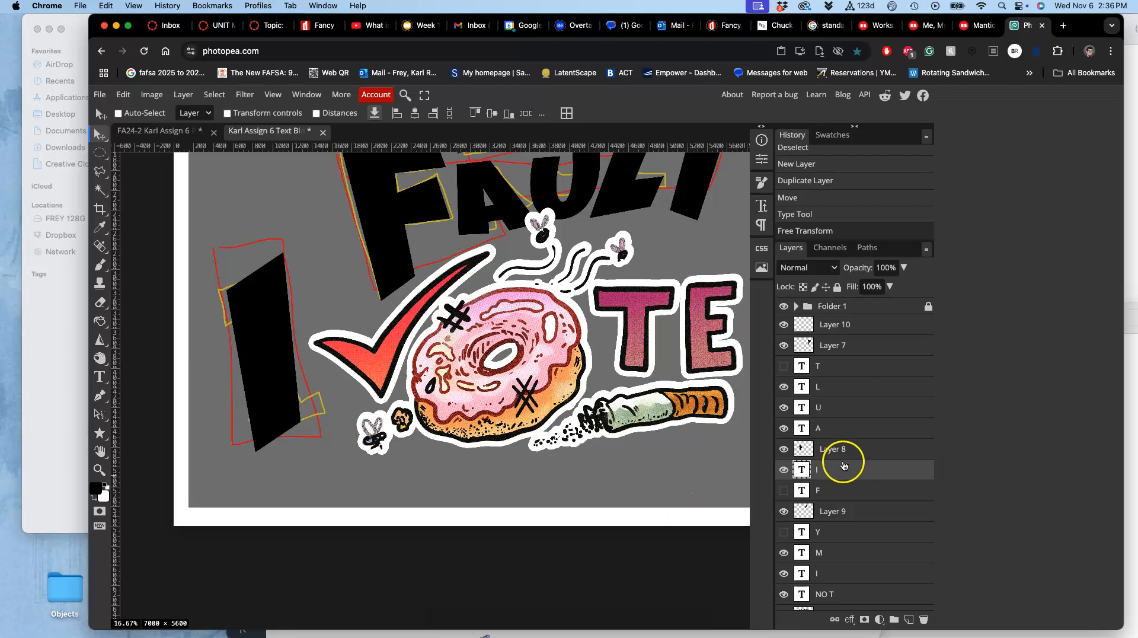
Select the new I's text and browse the font list, previewing replacements for Luckiest Guy such as Mandali and Matiz.
double_click(802, 470)
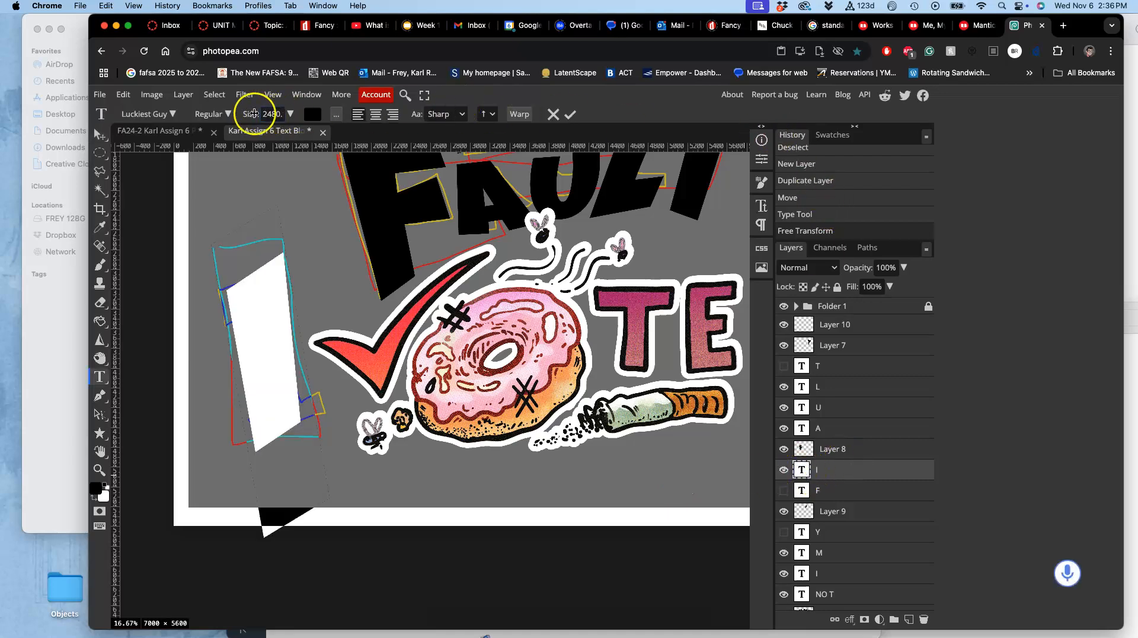
scroll(222, 212, left, 3)
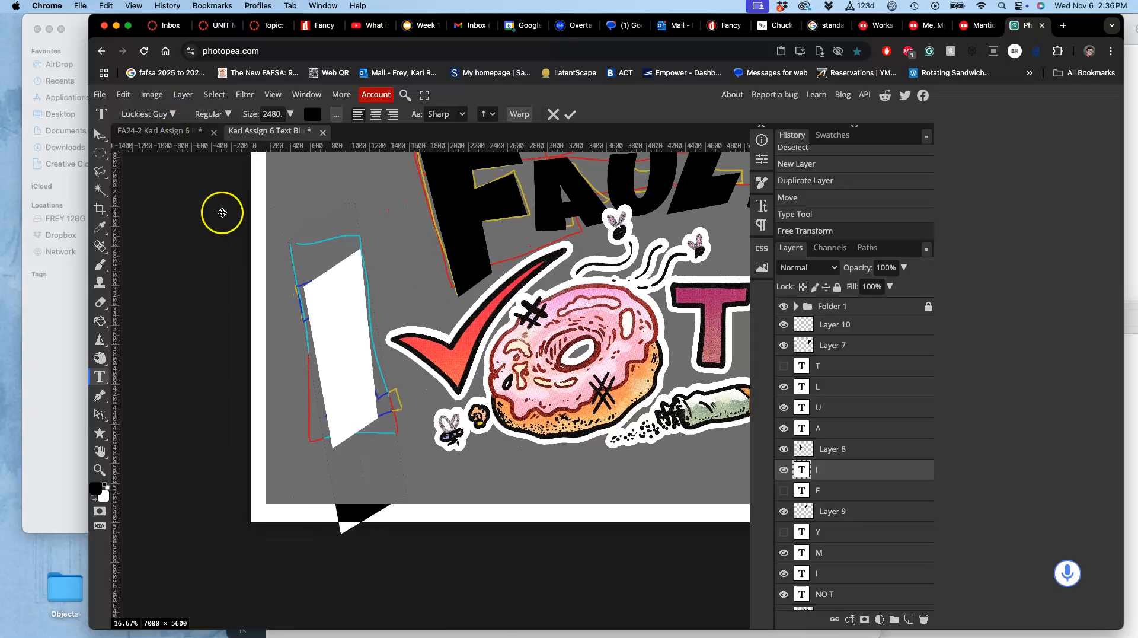
click(172, 113)
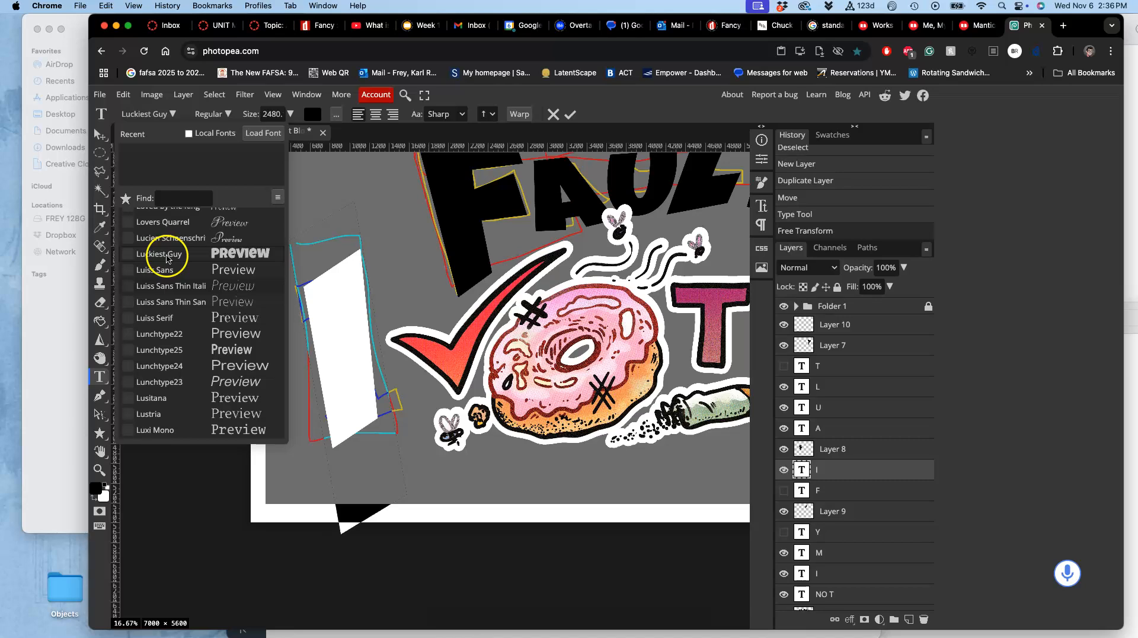
scroll(173, 302, up, 5)
scroll(173, 307, down, 10)
click(174, 307)
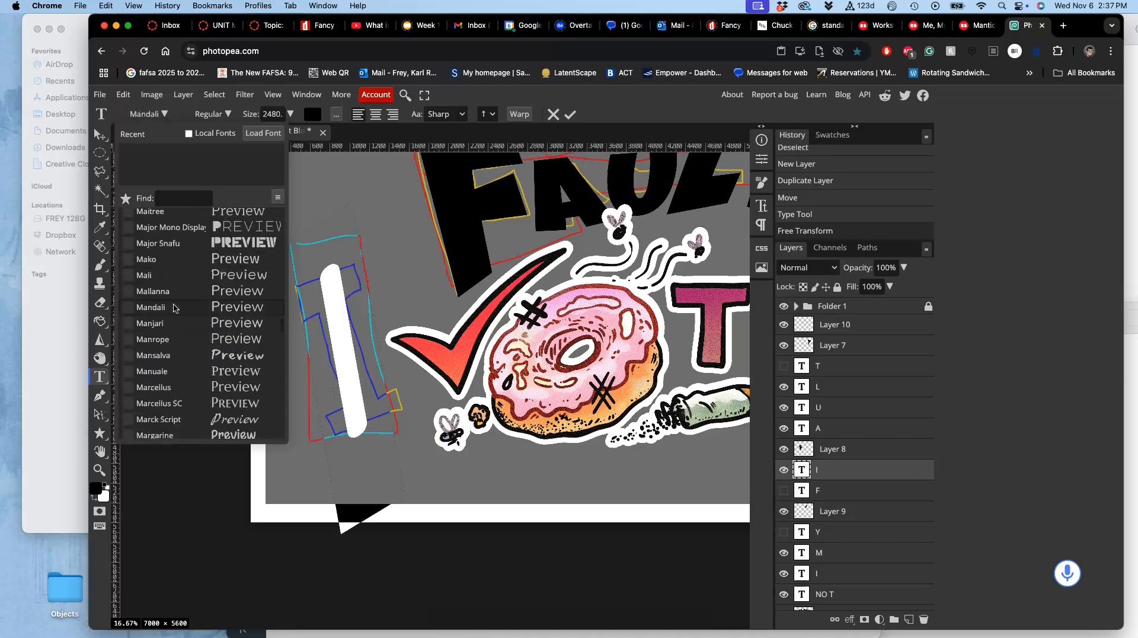
scroll(173, 307, down, 5)
click(174, 307)
scroll(174, 307, down, 2)
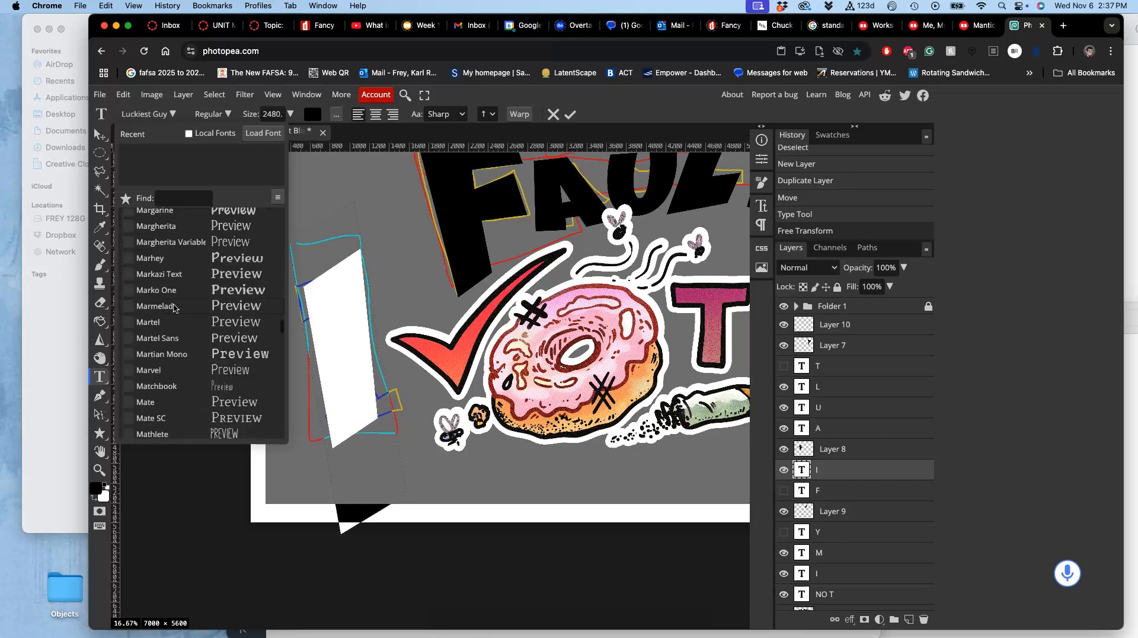
scroll(173, 307, down, 3)
click(196, 311)
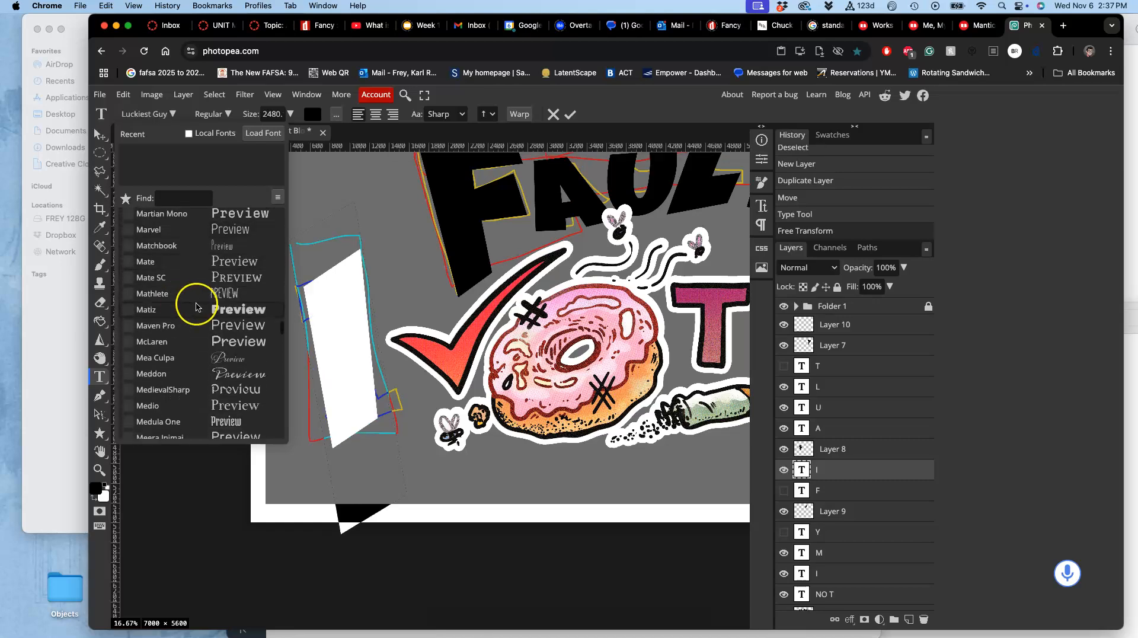
scroll(197, 312, down, 7)
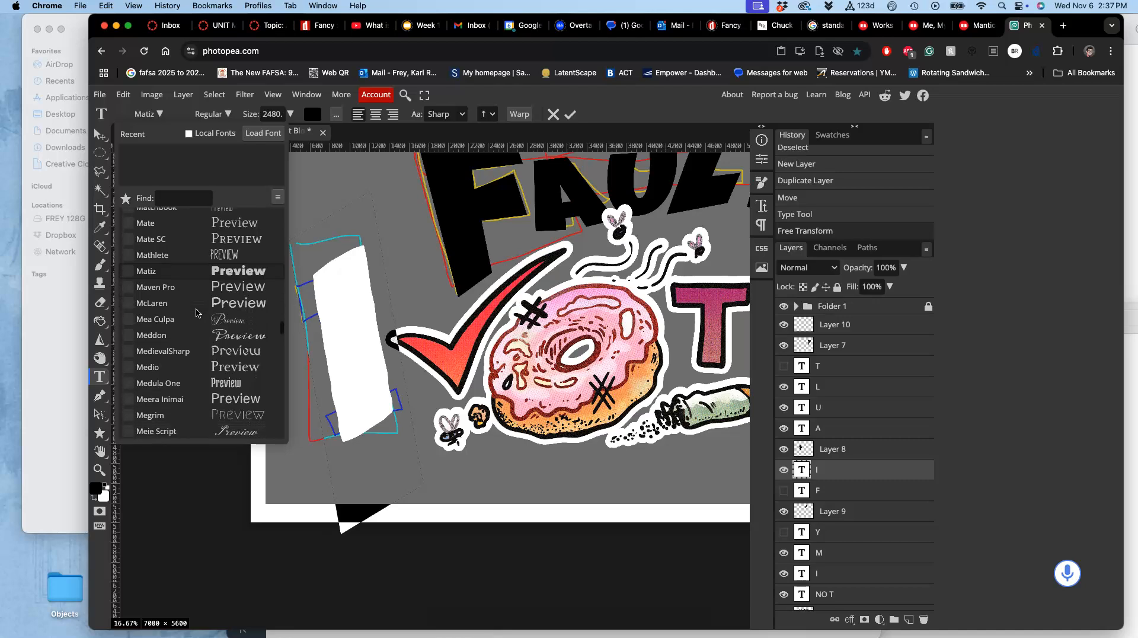
click(196, 311)
Preview more heavy display fonts on the I letter, from Metro to Molot and Moul, against the sketched outline.
scroll(196, 312, down, 3)
scroll(197, 312, down, 5)
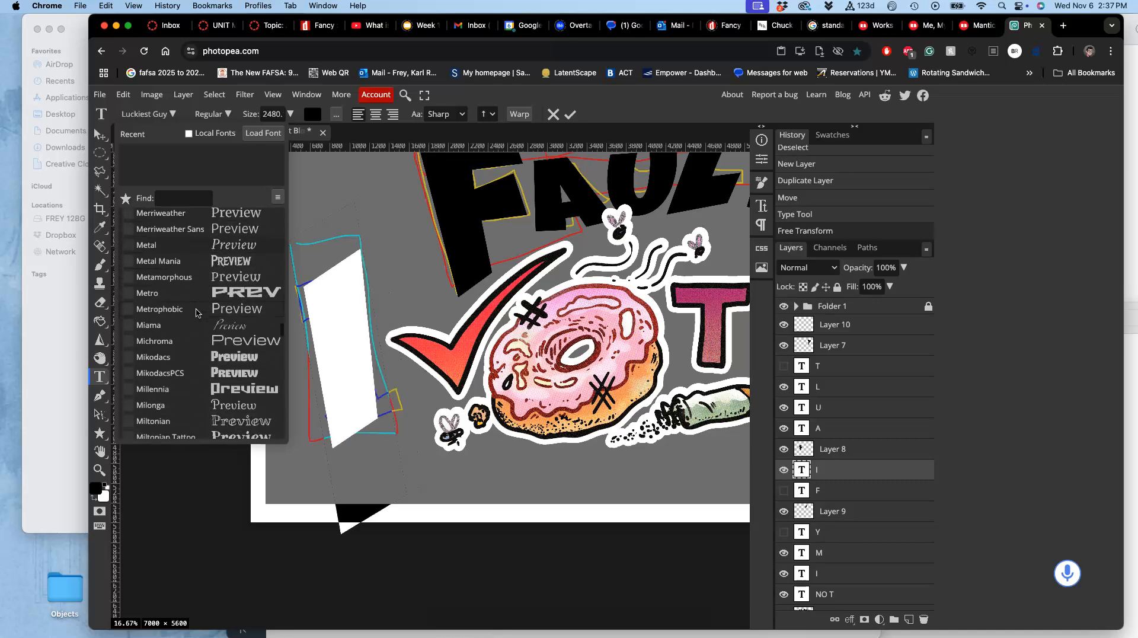
scroll(196, 313, down, 5)
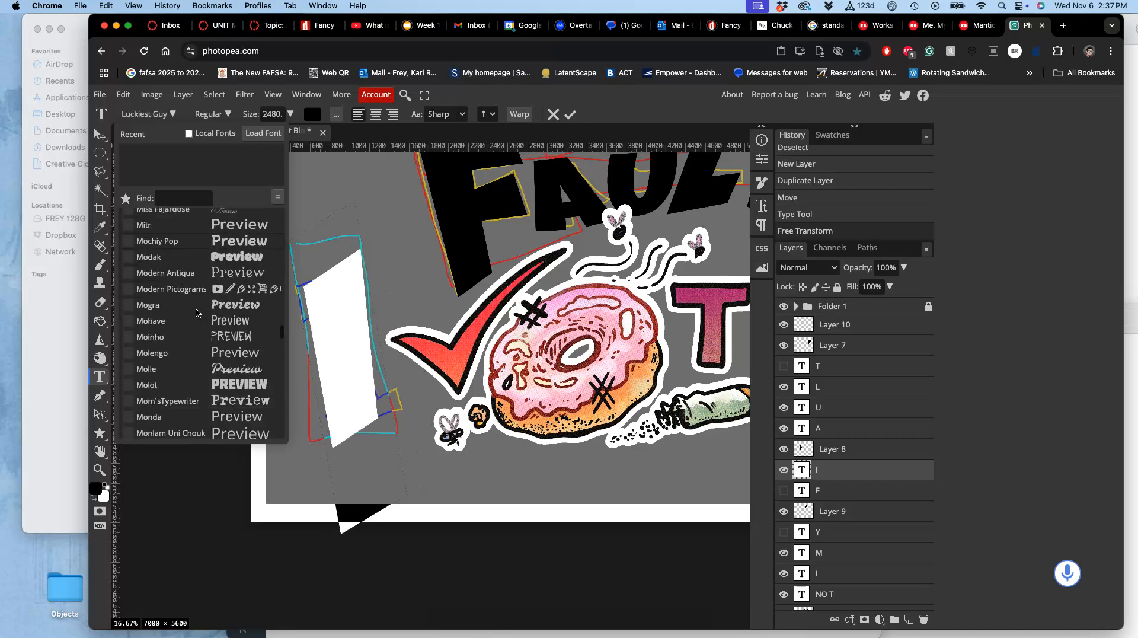
click(196, 311)
scroll(197, 312, down, 1)
scroll(196, 313, down, 5)
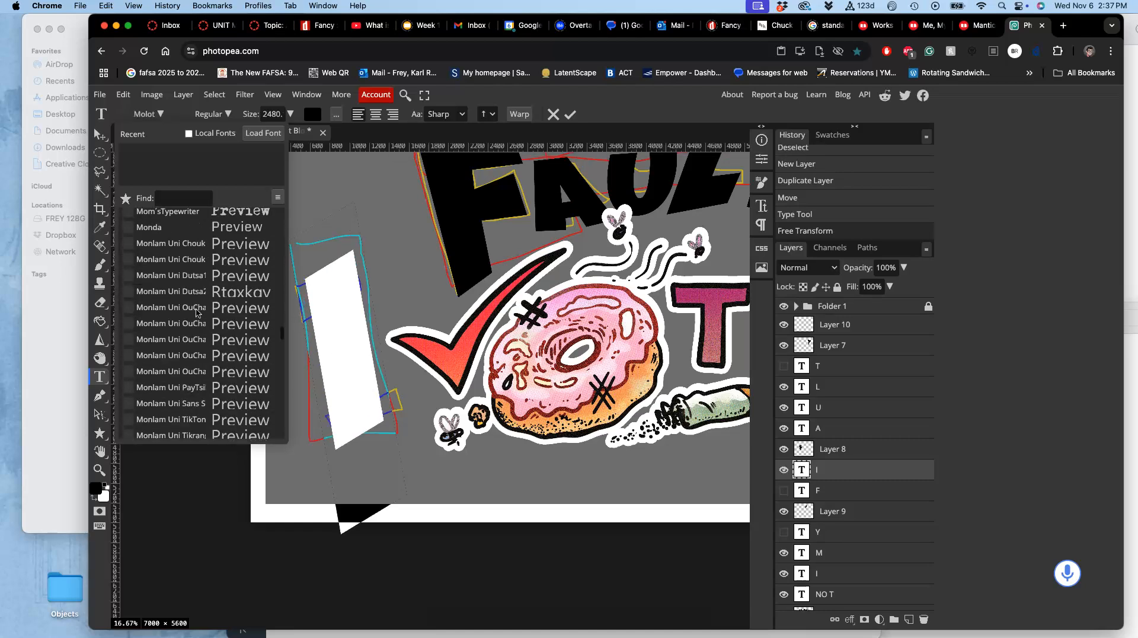
scroll(196, 313, down, 4)
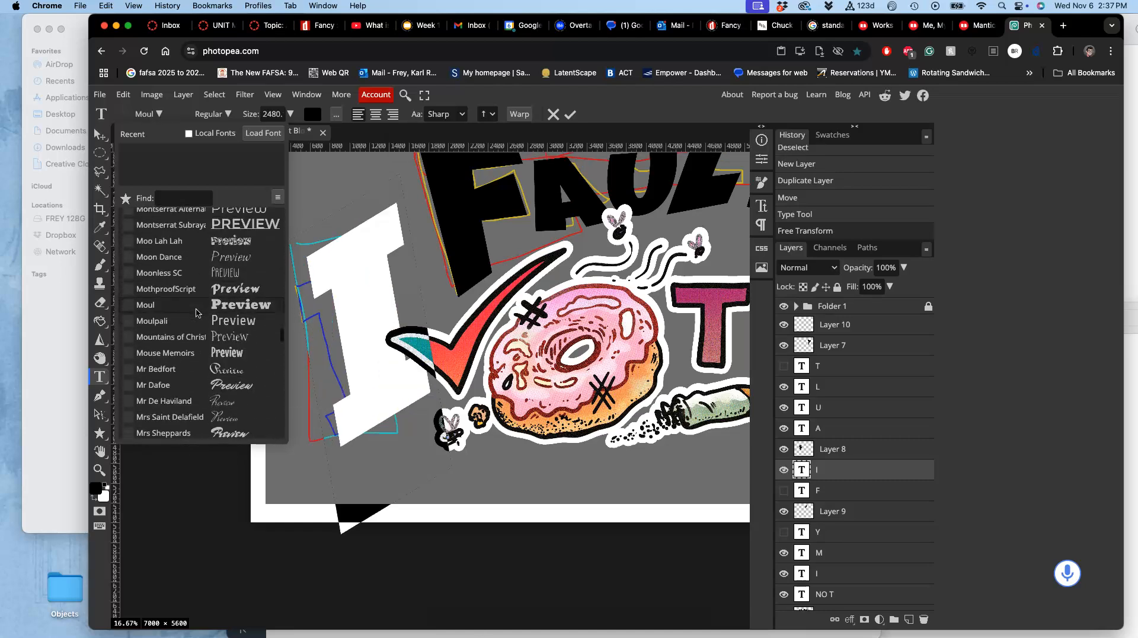
click(201, 309)
click(180, 305)
Examine the fonts starting with N for the I letter, including Nanum Brush Script, Notice2Std and Noto Sans Siddham.
scroll(208, 341, down, 6)
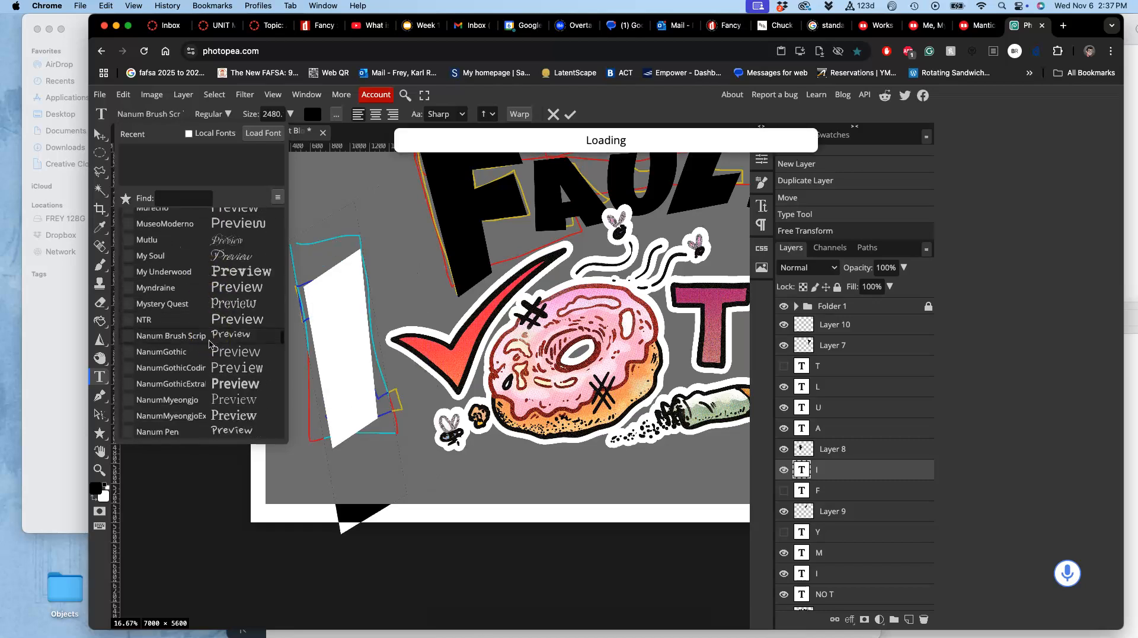
scroll(210, 344, down, 5)
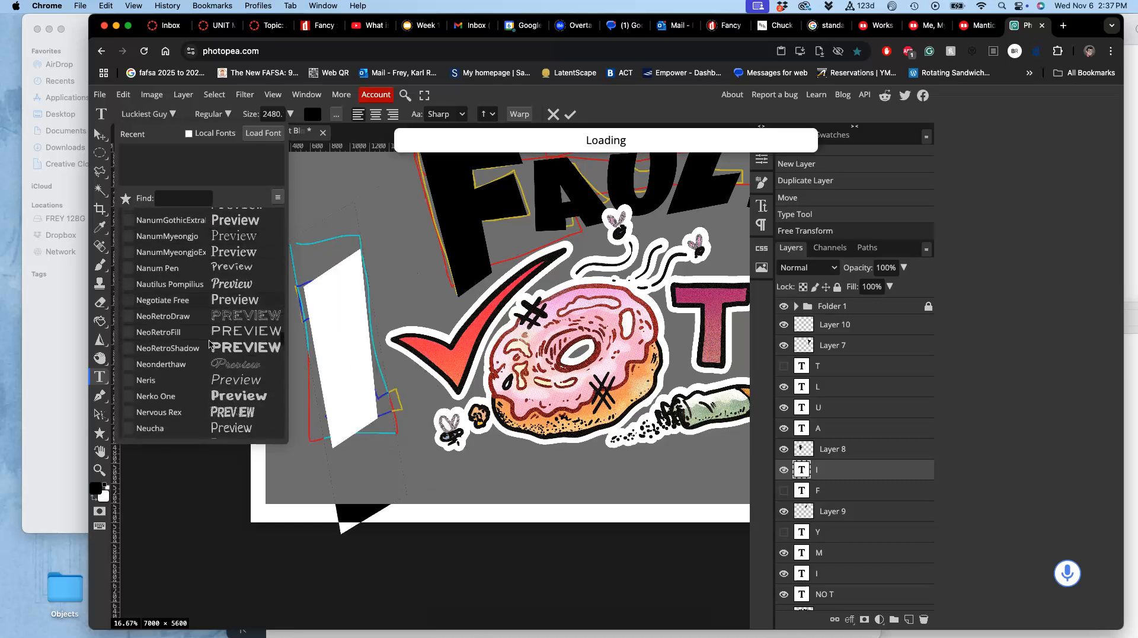
scroll(209, 350, down, 6)
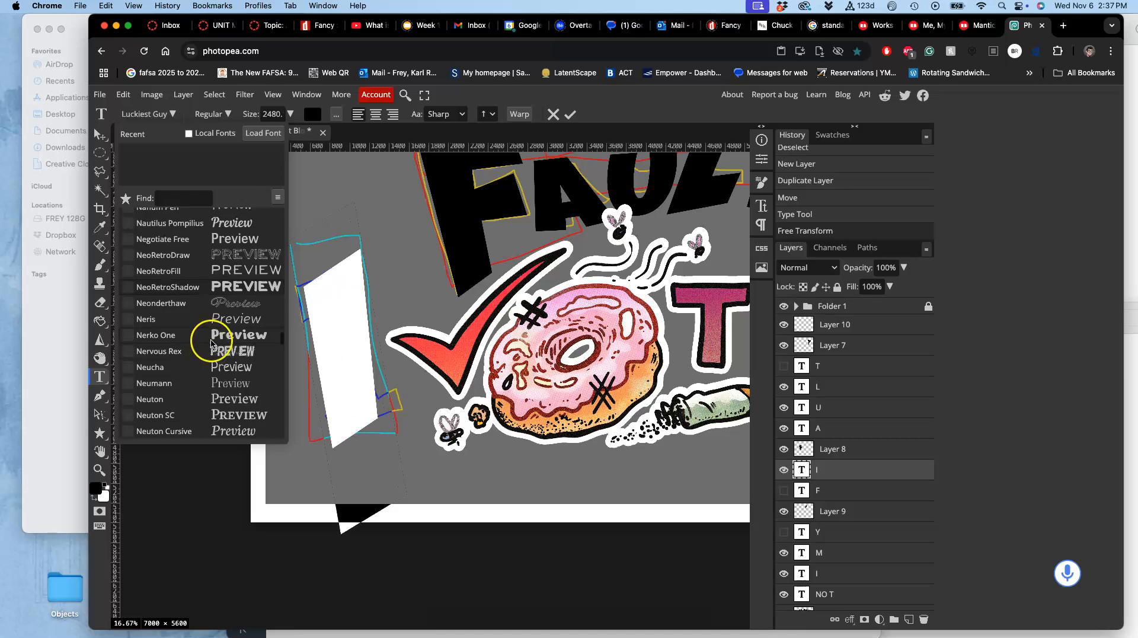
scroll(214, 349, down, 6)
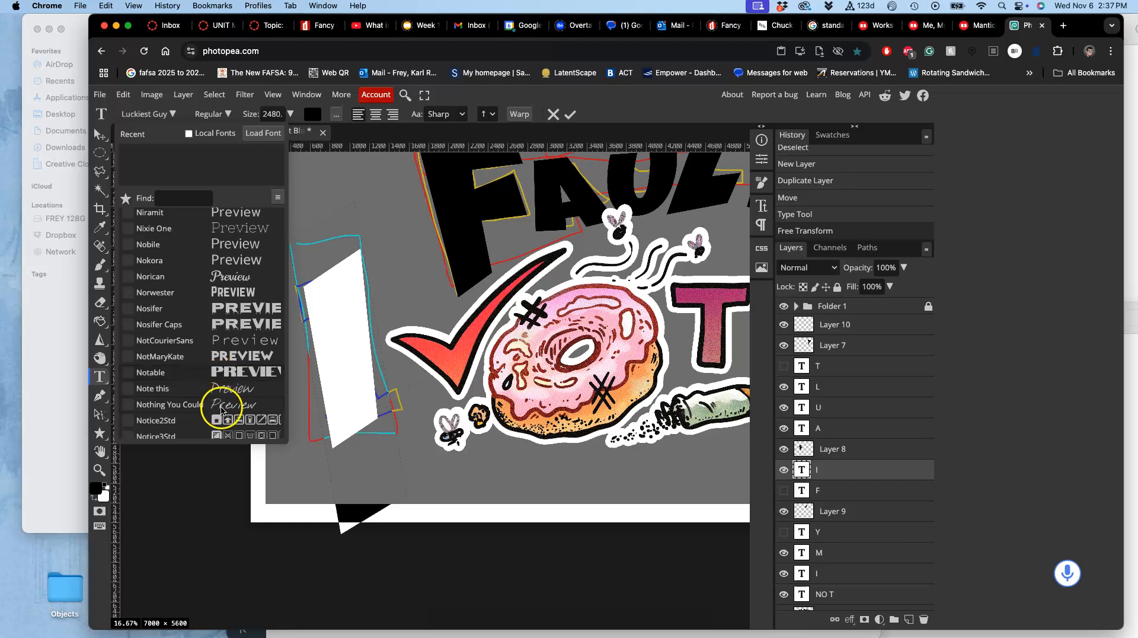
scroll(220, 421, down, 8)
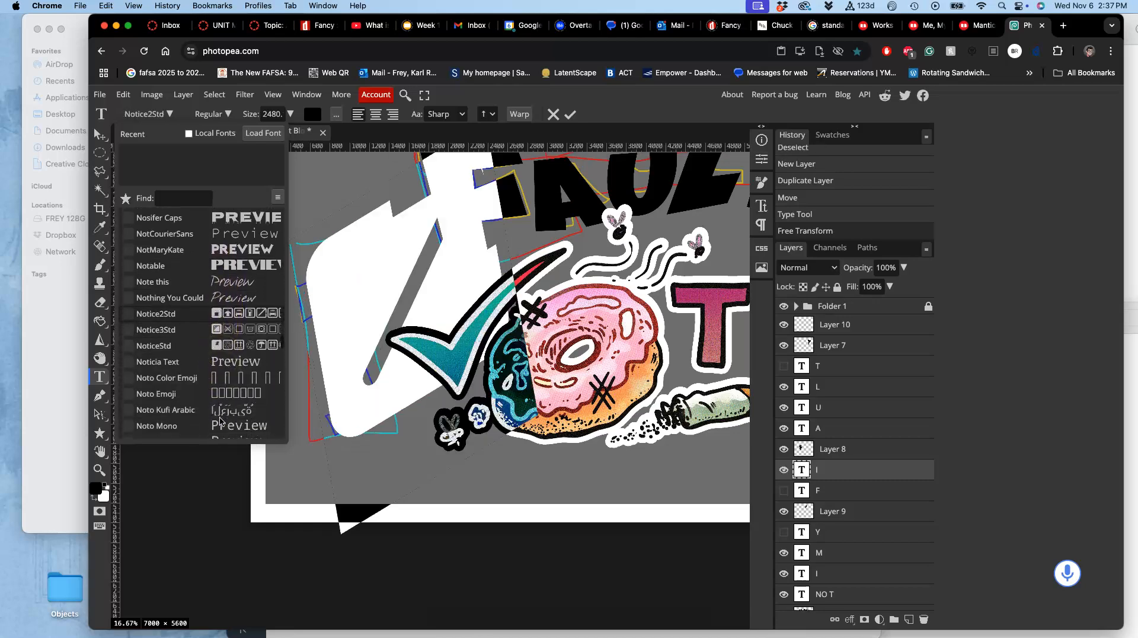
scroll(220, 421, down, 10)
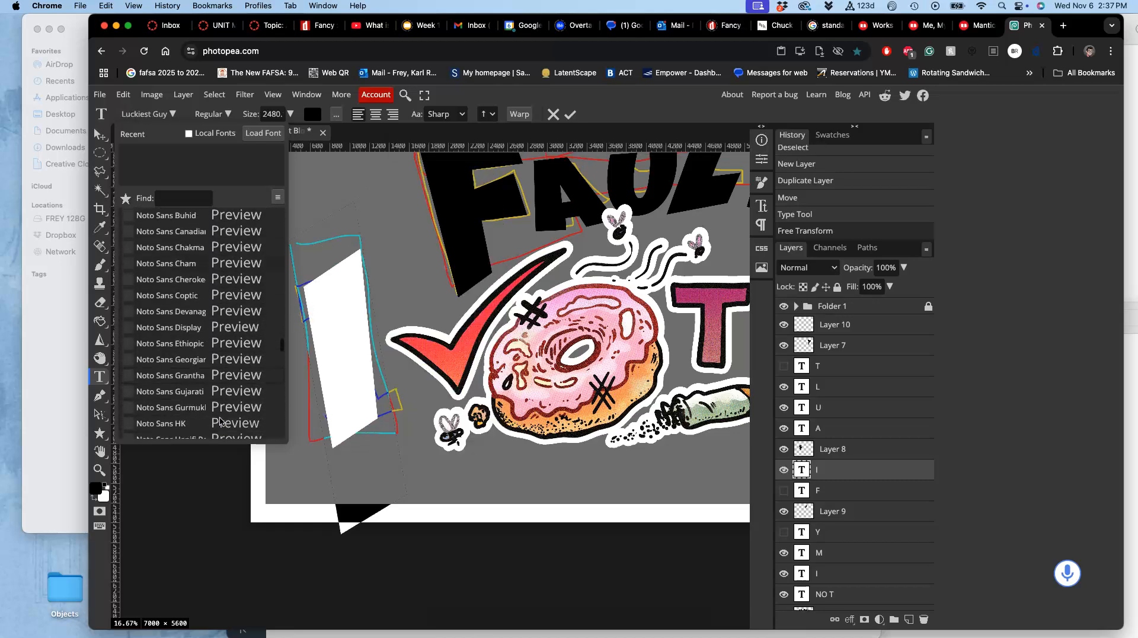
scroll(221, 421, down, 5)
click(222, 395)
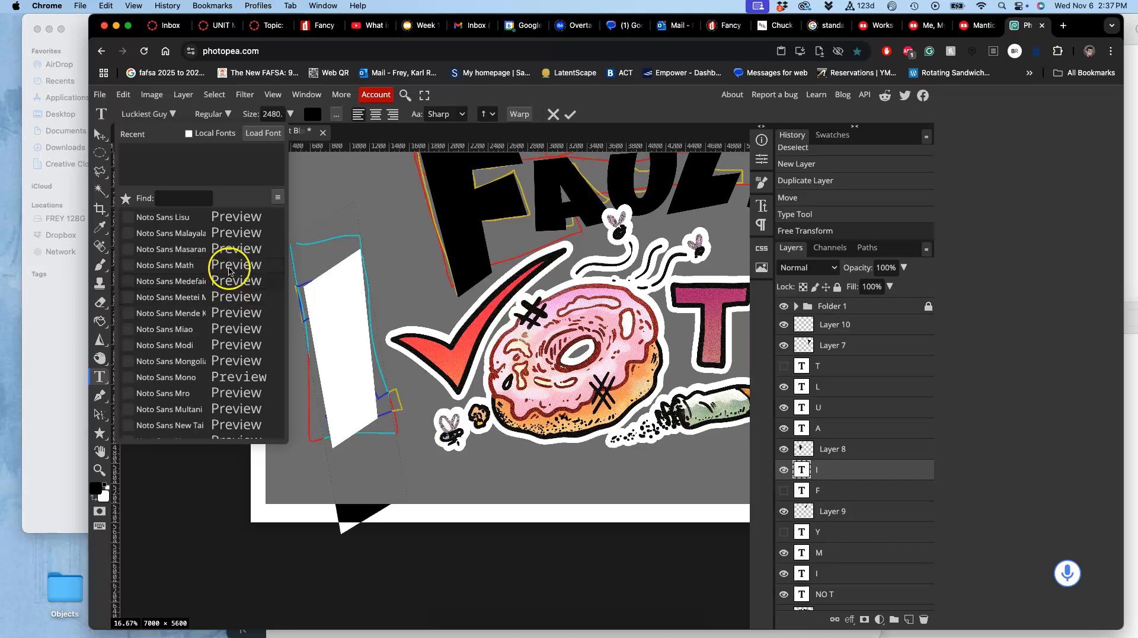
scroll(224, 396, down, 5)
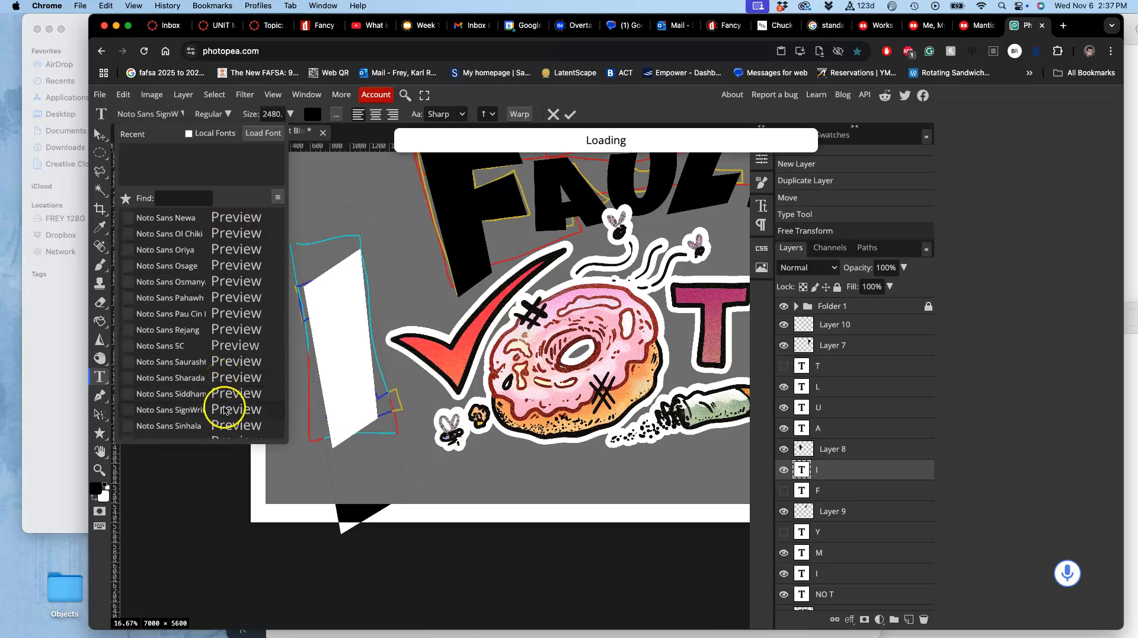
scroll(226, 398, down, 1)
scroll(226, 401, down, 8)
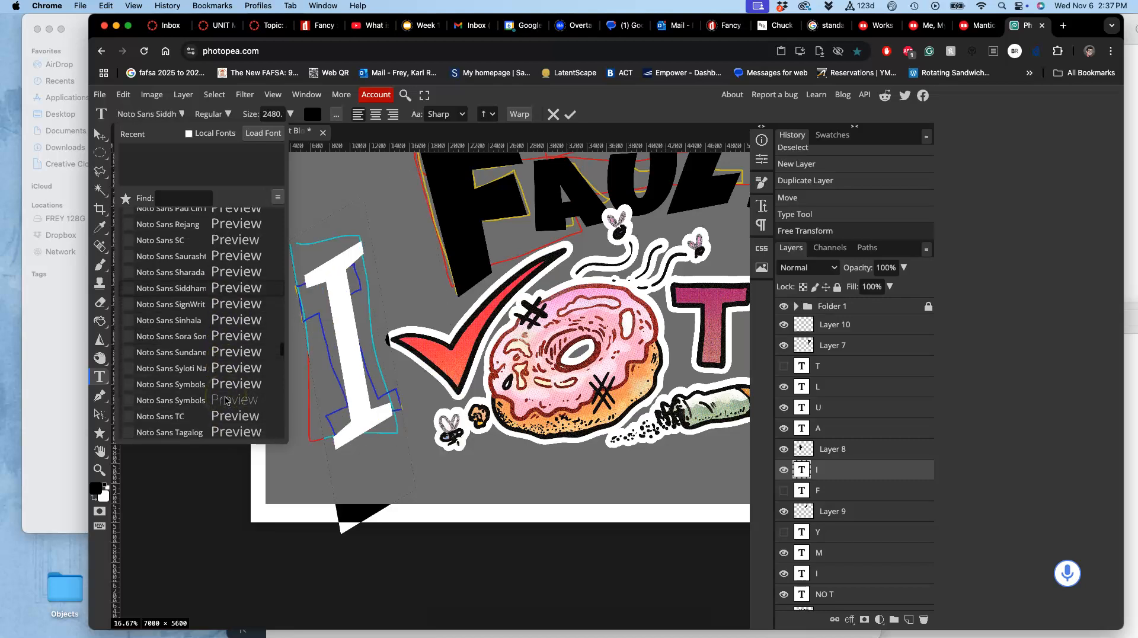
Go back to the fonts starting with L and preview LeckerliOne and Lexend Mega on the I letter.
scroll(225, 400, up, 15)
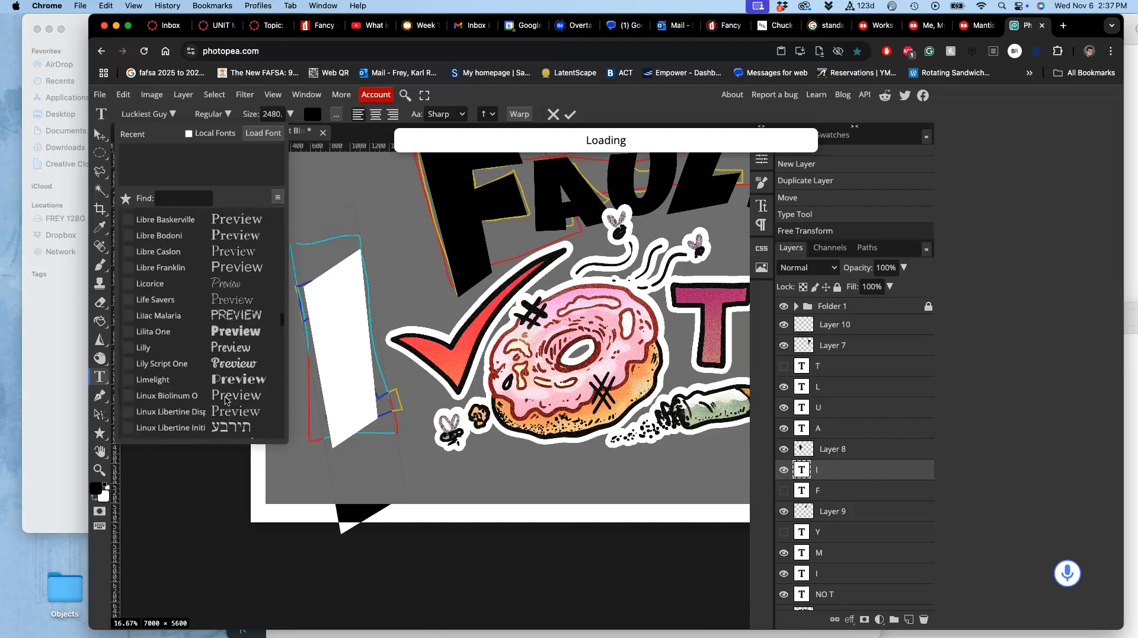
scroll(225, 401, up, 5)
click(225, 397)
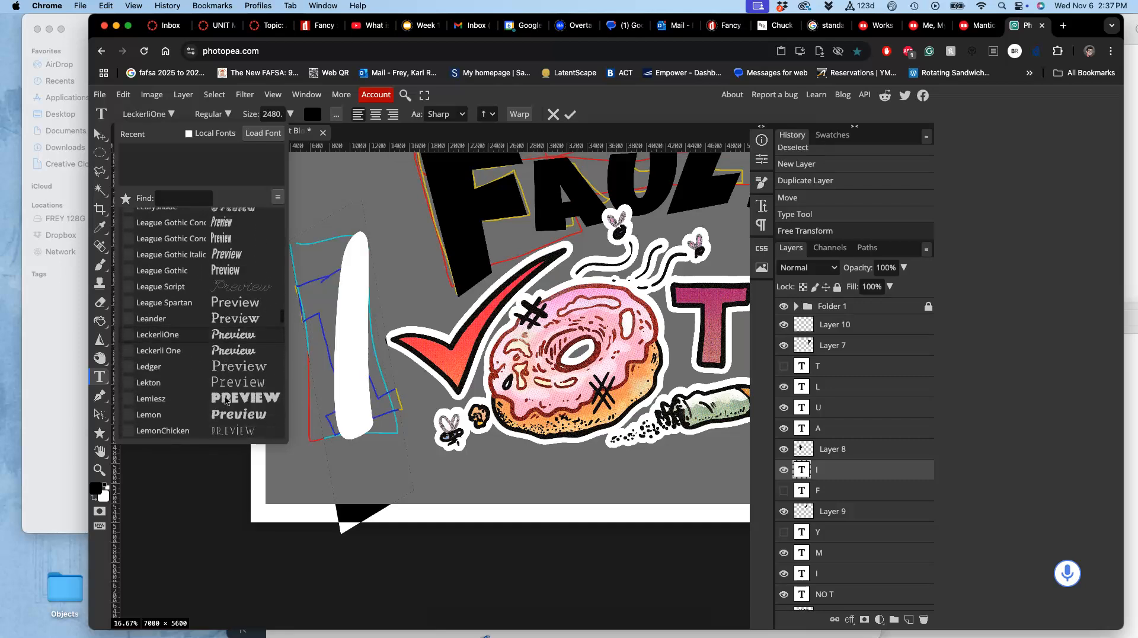
click(225, 398)
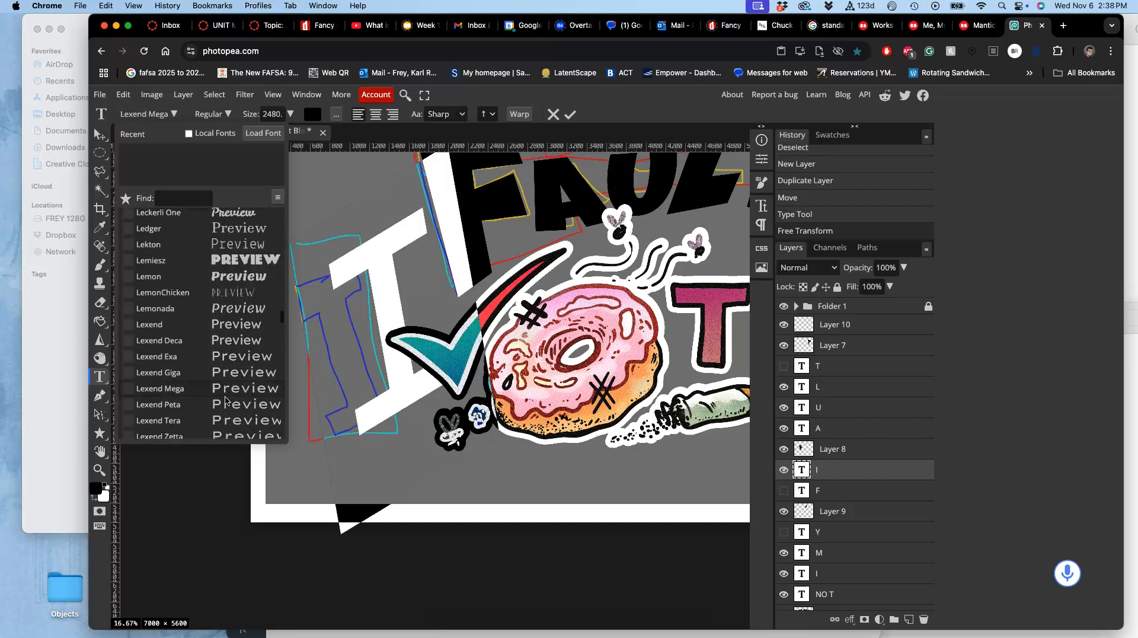
scroll(225, 401, down, 3)
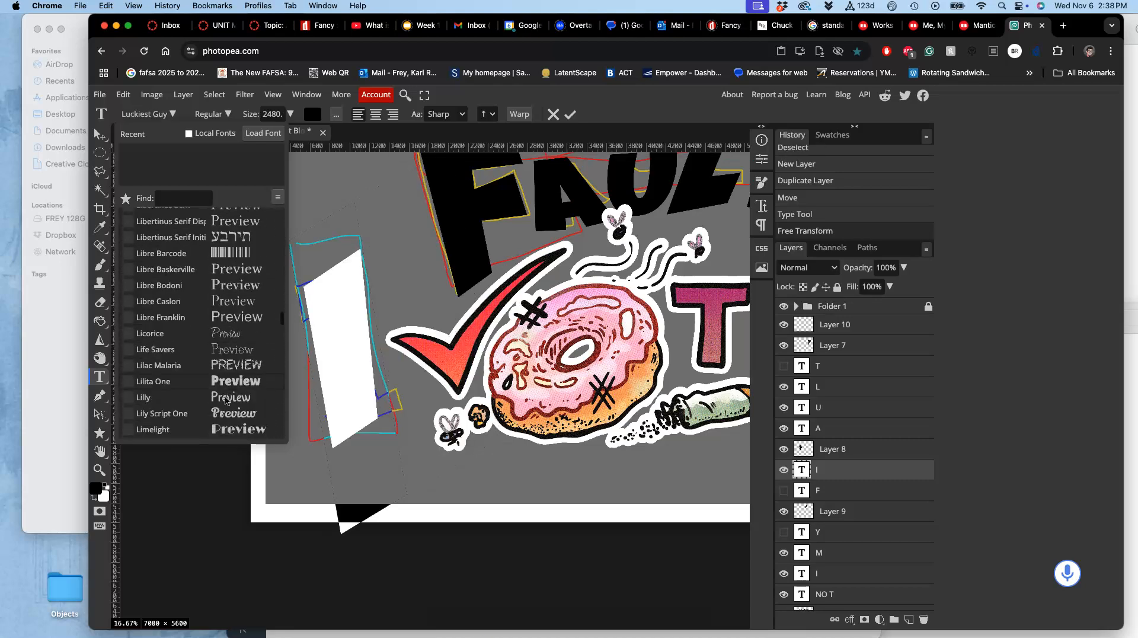
scroll(226, 400, down, 5)
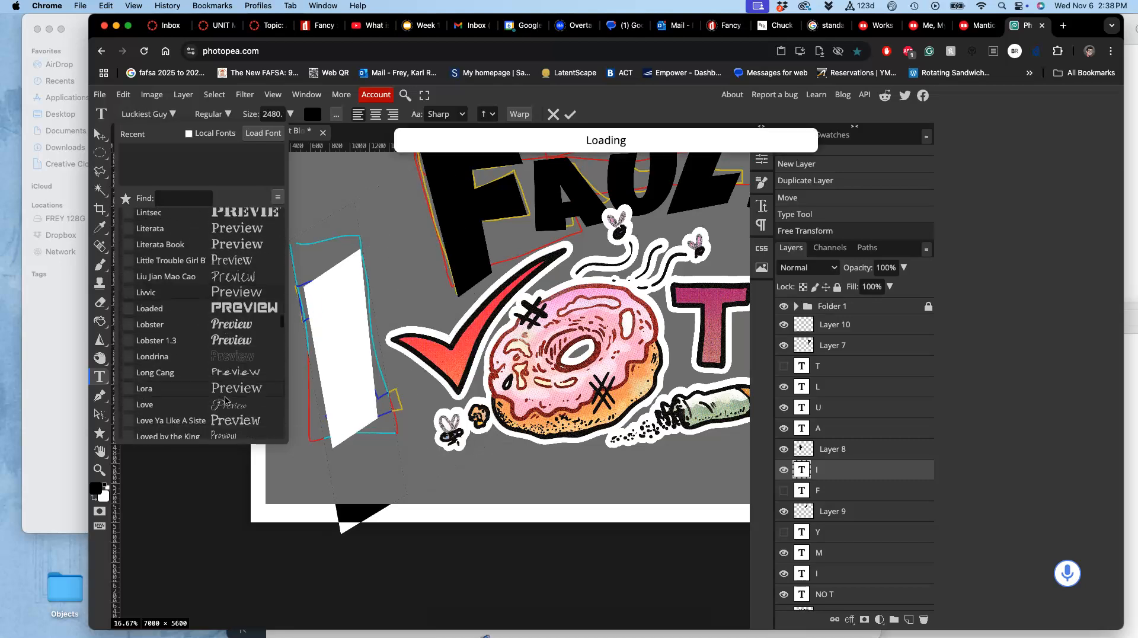
scroll(225, 401, down, 3)
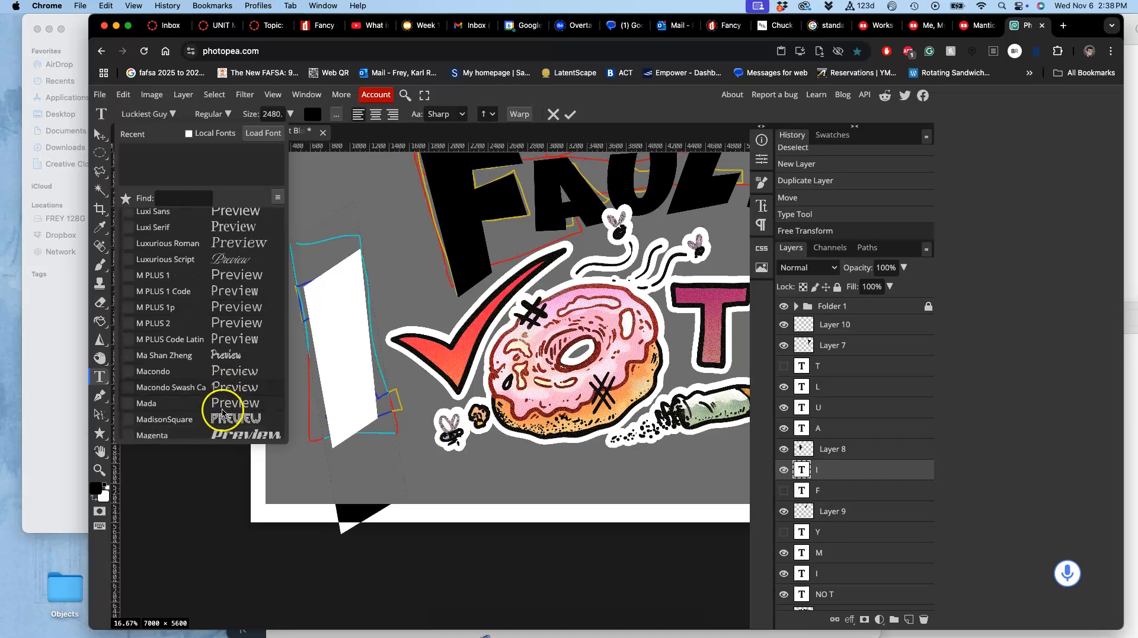
Preview fonts starting with M on the I letter, including Magenta, Mandali and Medula One, against the sketched outline.
click(222, 435)
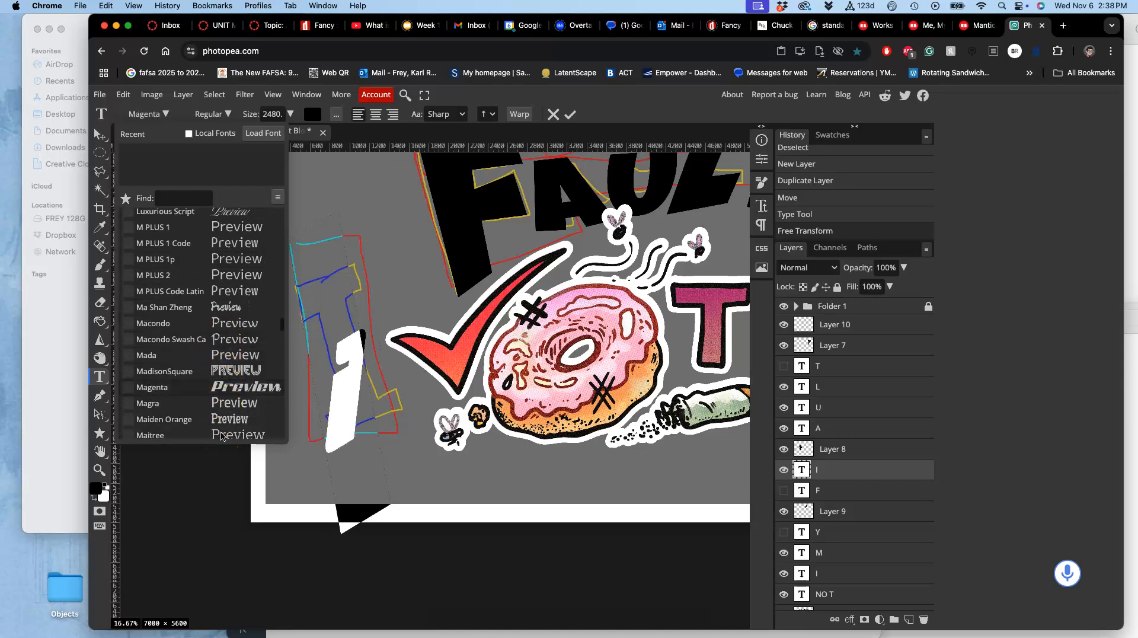
click(221, 406)
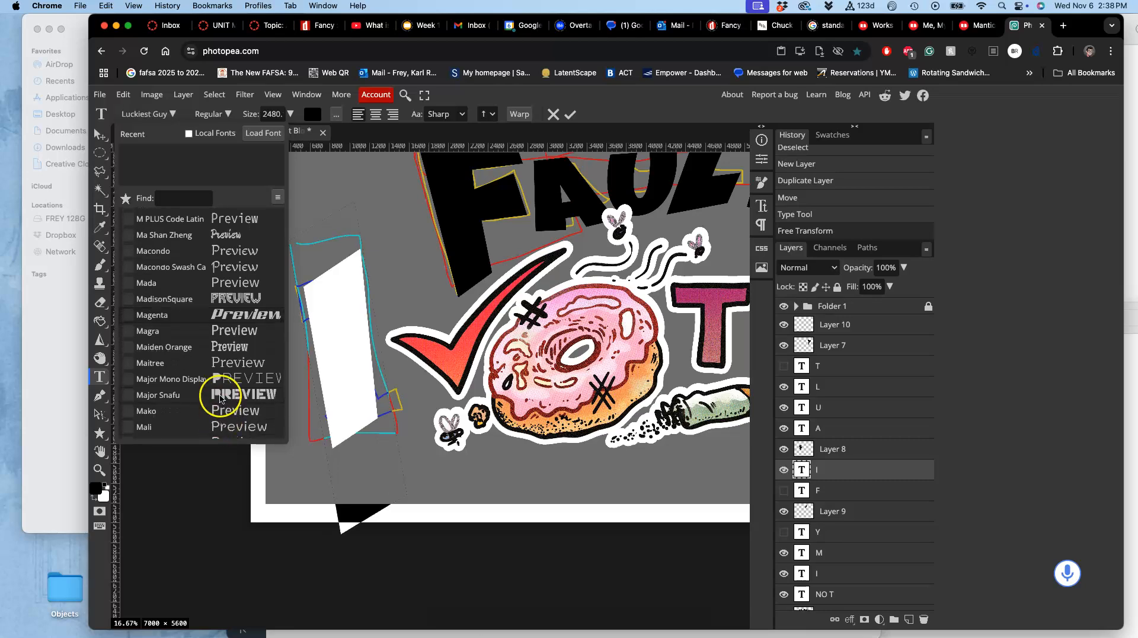
click(220, 398)
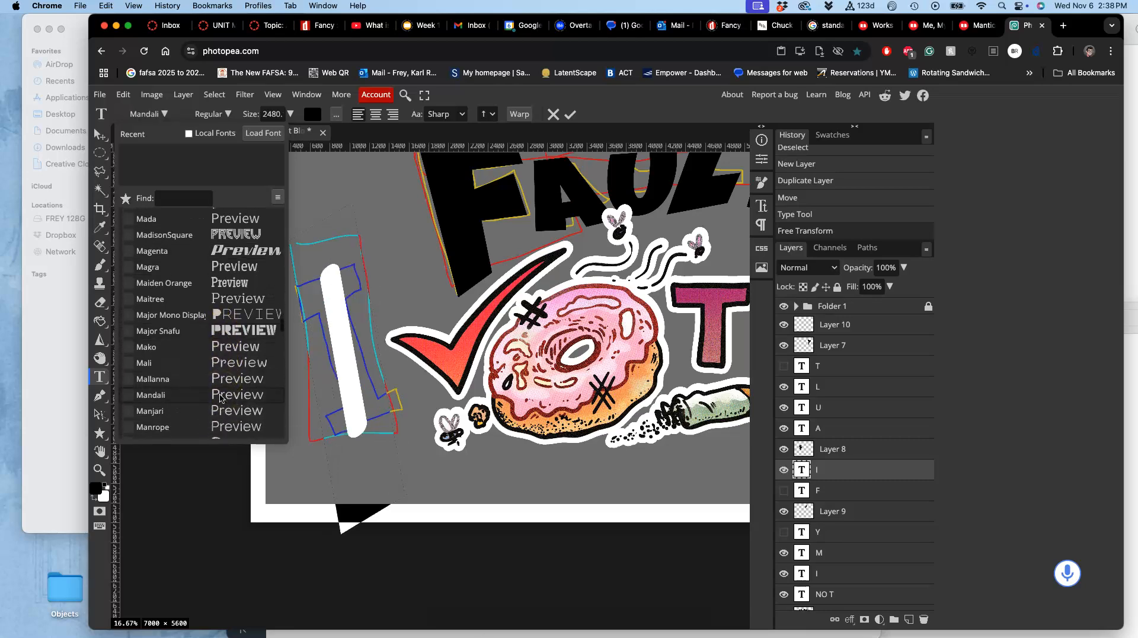
scroll(220, 398, down, 5)
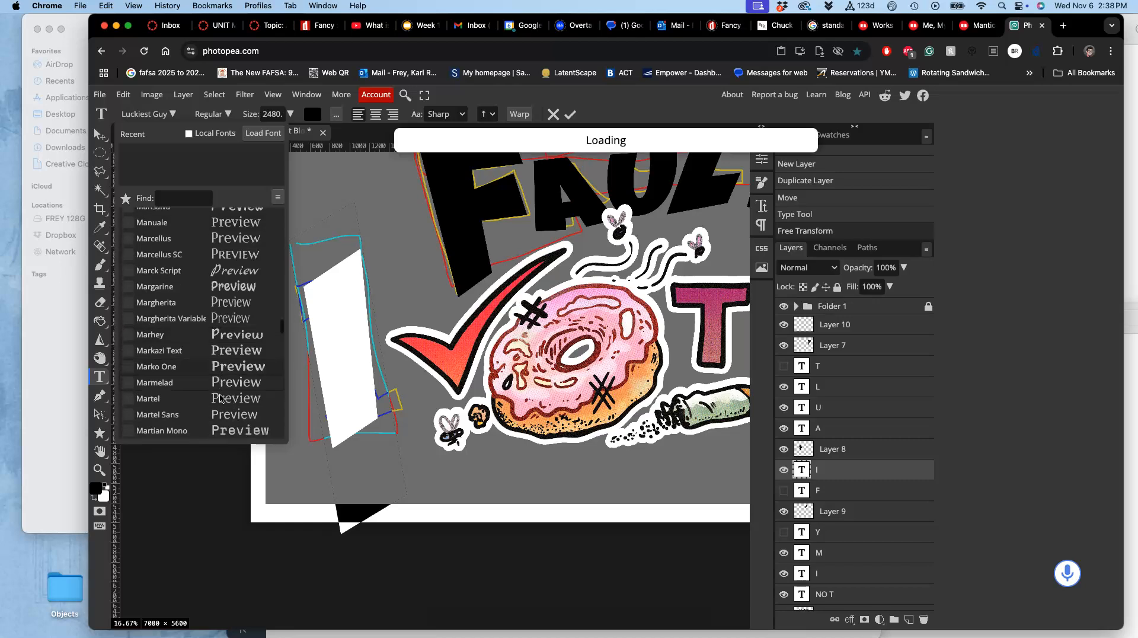
scroll(220, 397, down, 1)
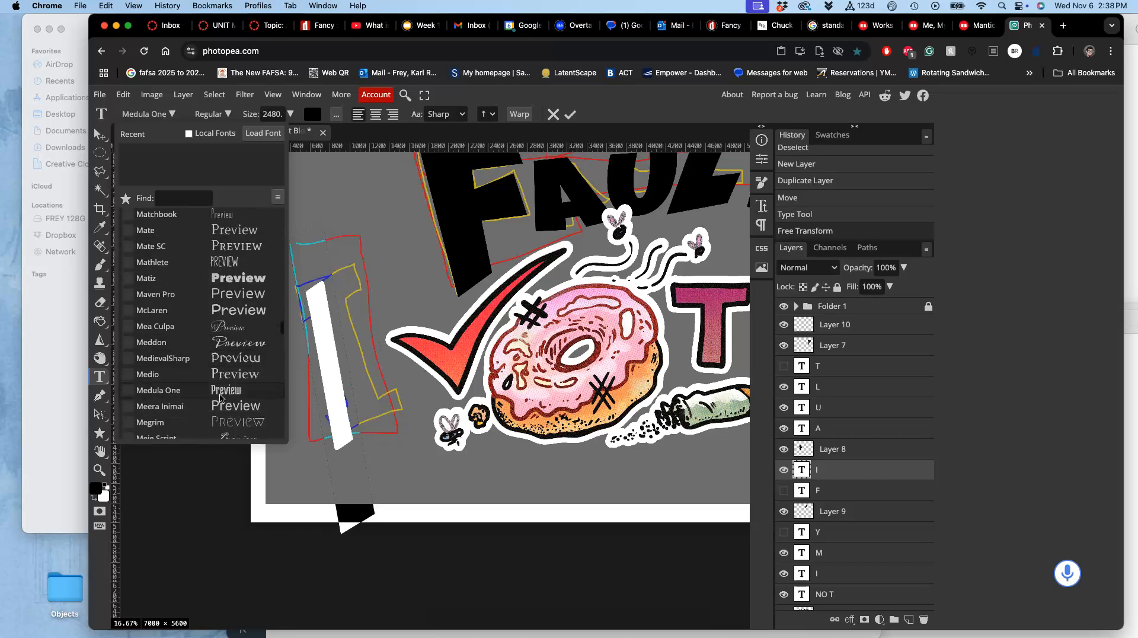
scroll(220, 397, down, 2)
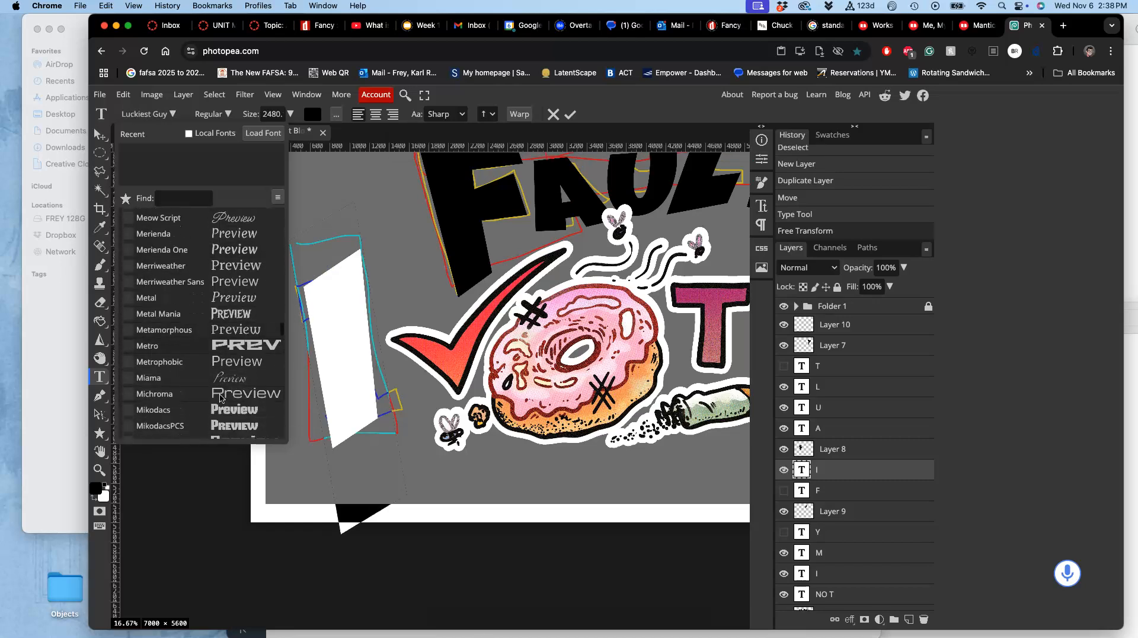
scroll(220, 398, down, 4)
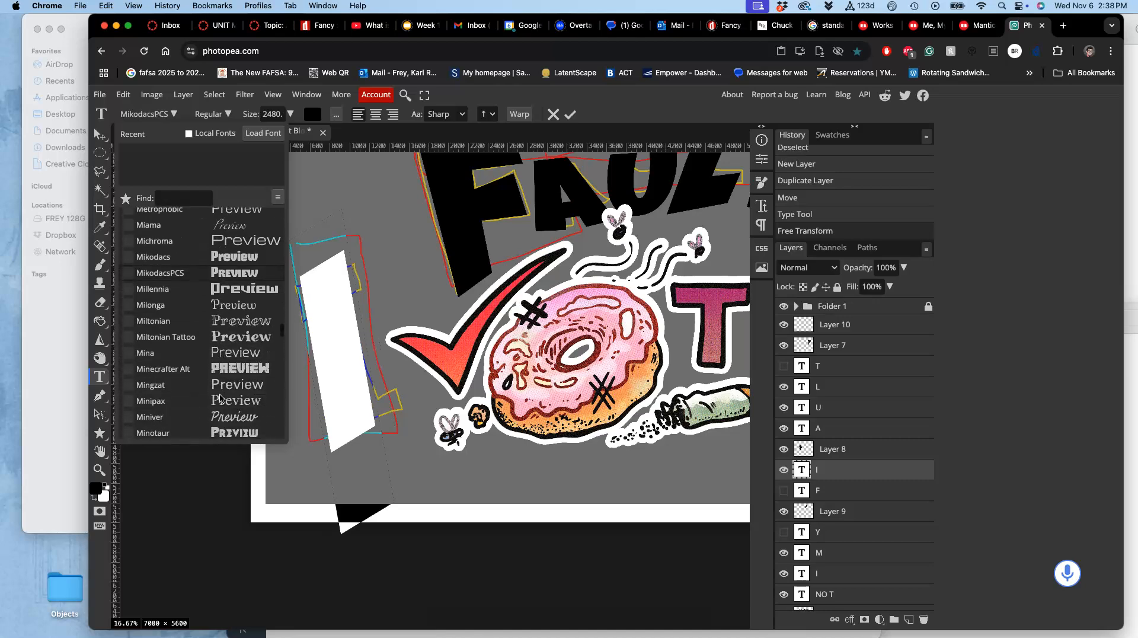
Continue previewing heavy display fonts on the I letter, including Minecrafter Alt and Molot.
click(222, 375)
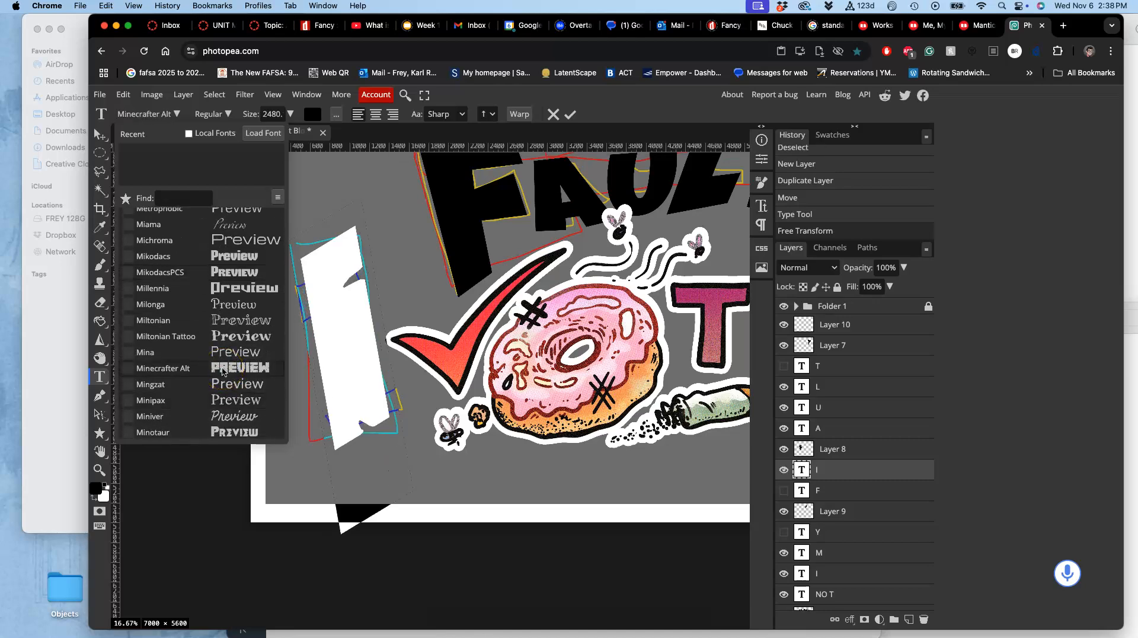
scroll(223, 372, down, 1)
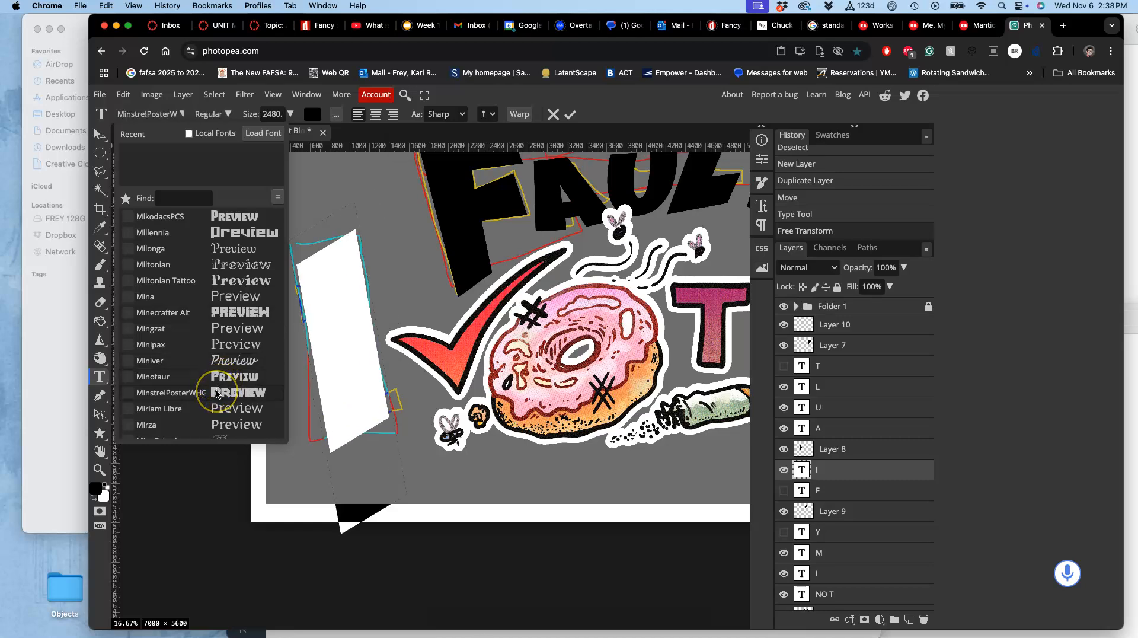
click(214, 371)
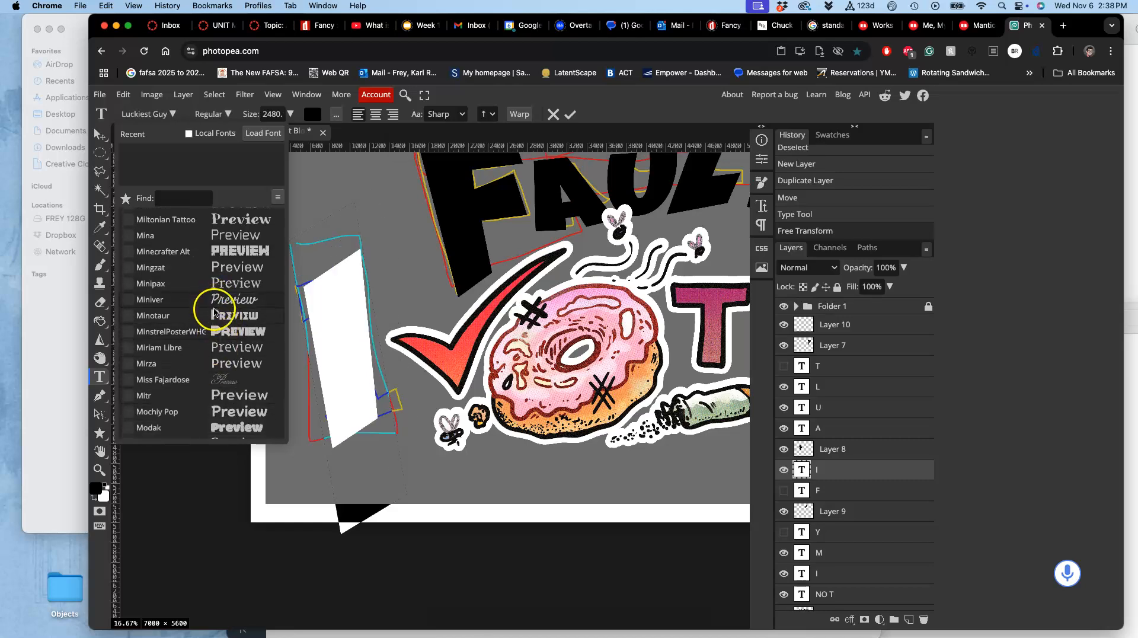
scroll(214, 370, down, 2)
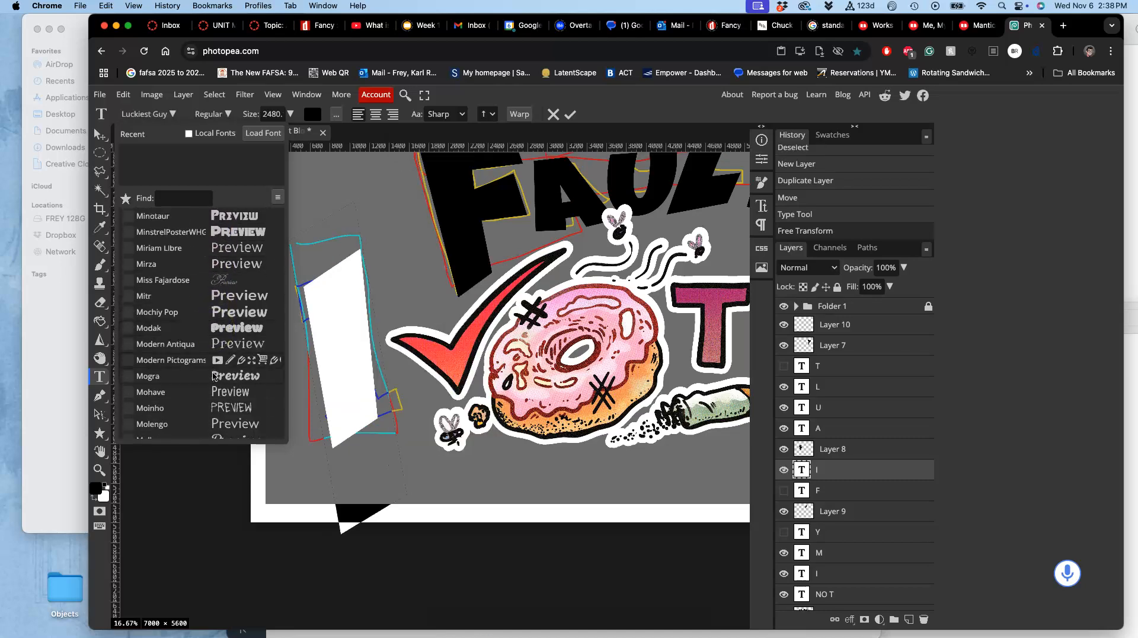
scroll(214, 376, down, 2)
scroll(214, 379, down, 2)
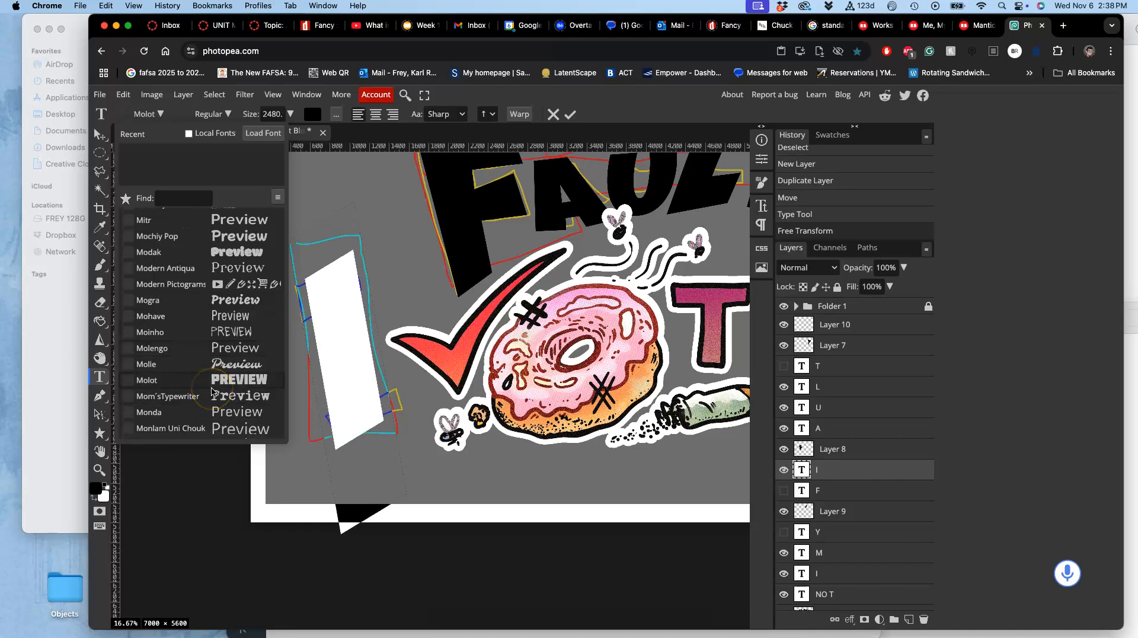
Set the font of the I letter beside the checkmark to Moul.
scroll(213, 390, down, 3)
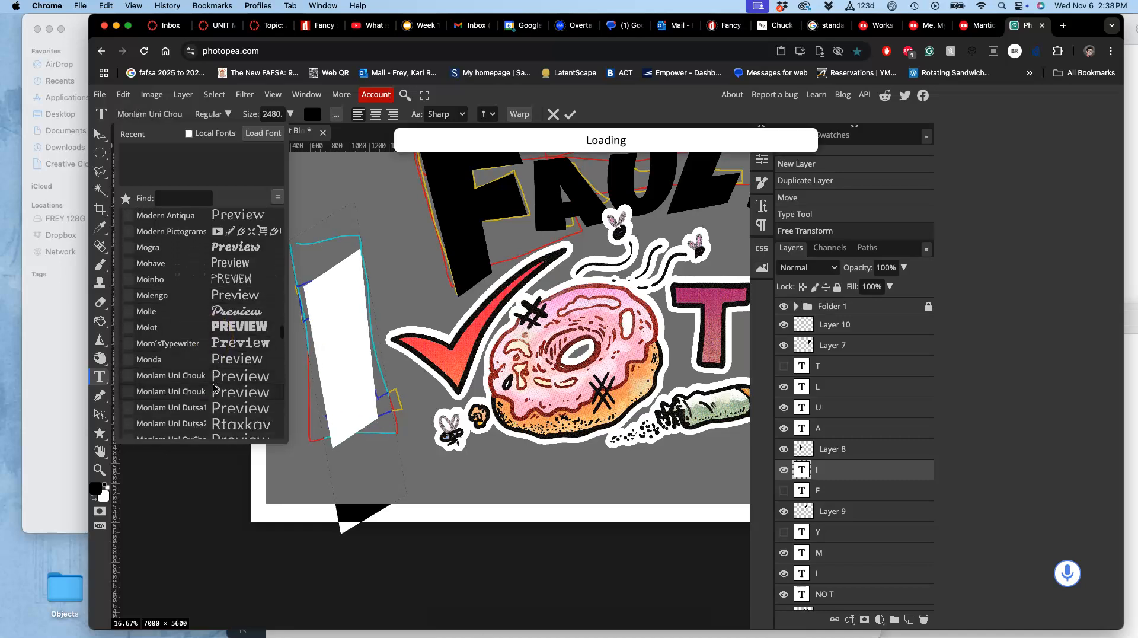
scroll(214, 388, down, 3)
scroll(214, 389, down, 9)
scroll(214, 388, down, 4)
scroll(214, 388, down, 7)
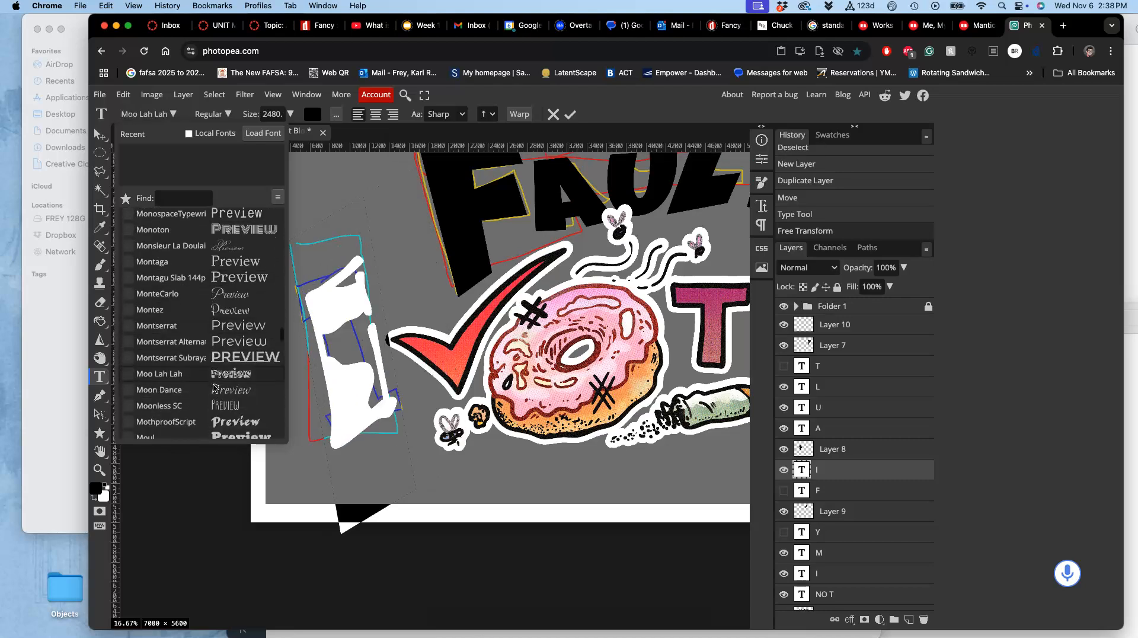
scroll(214, 388, down, 2)
click(218, 414)
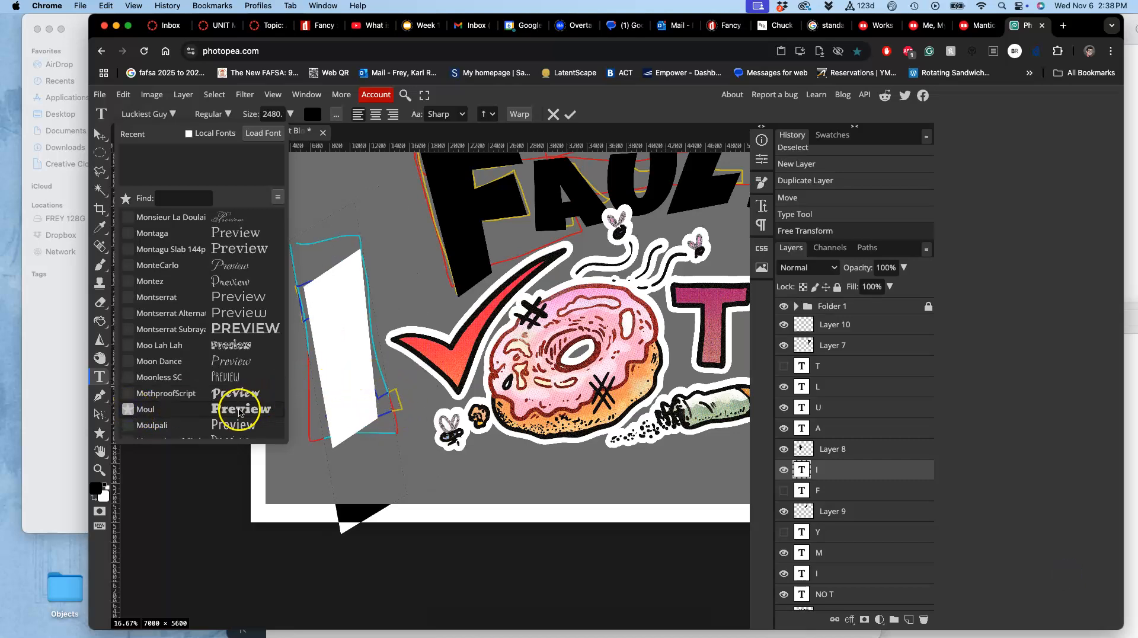
click(240, 413)
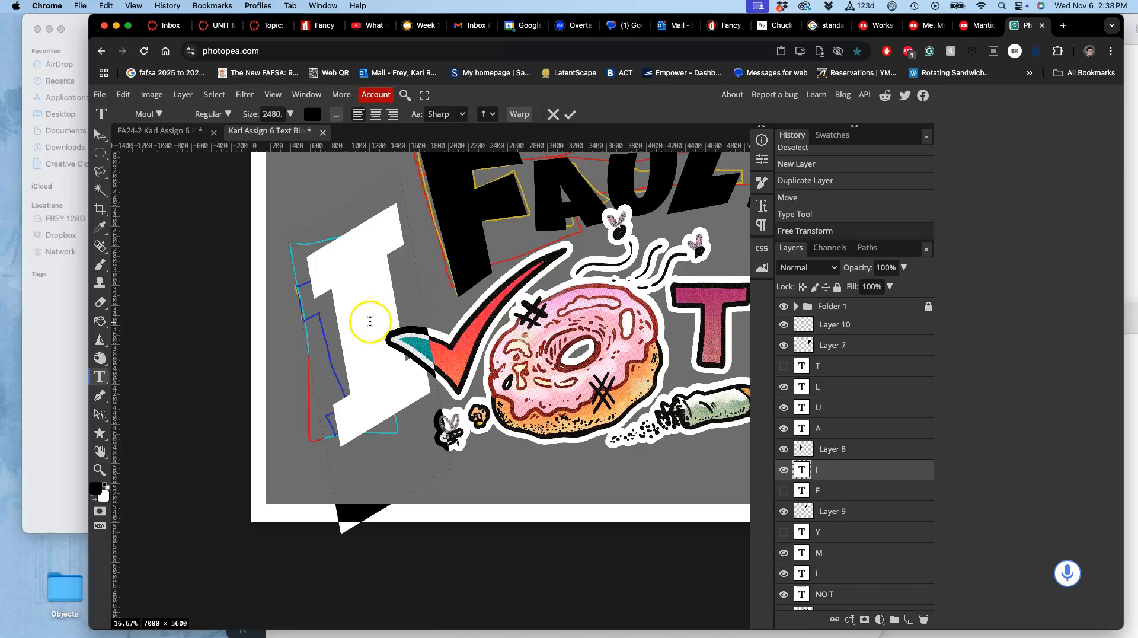
scroll(361, 316, up, 1)
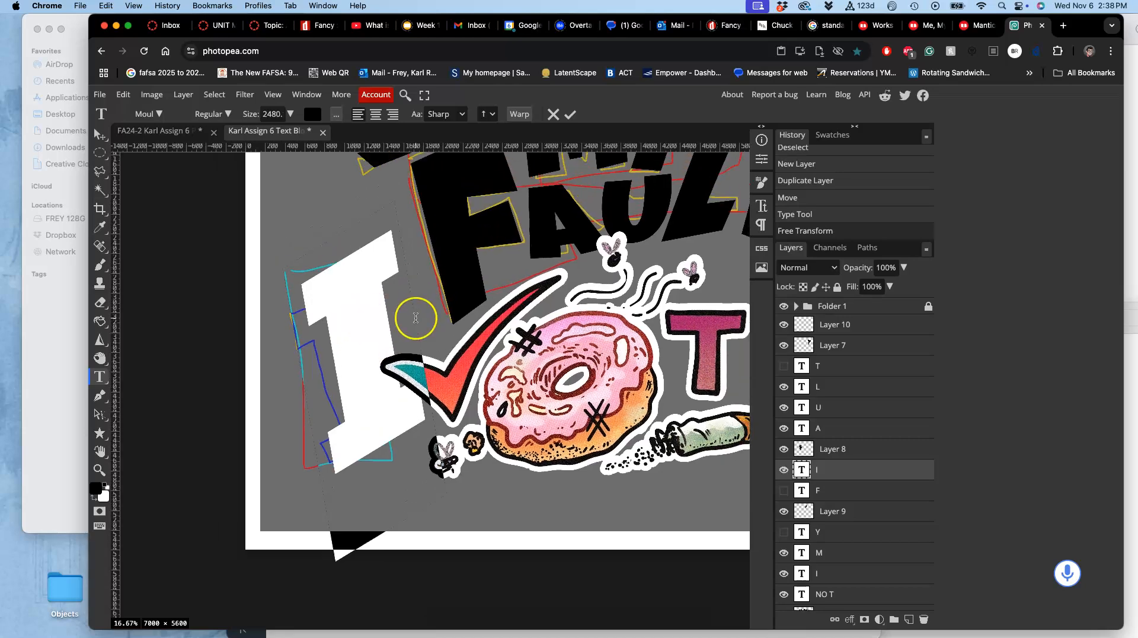
click(416, 318)
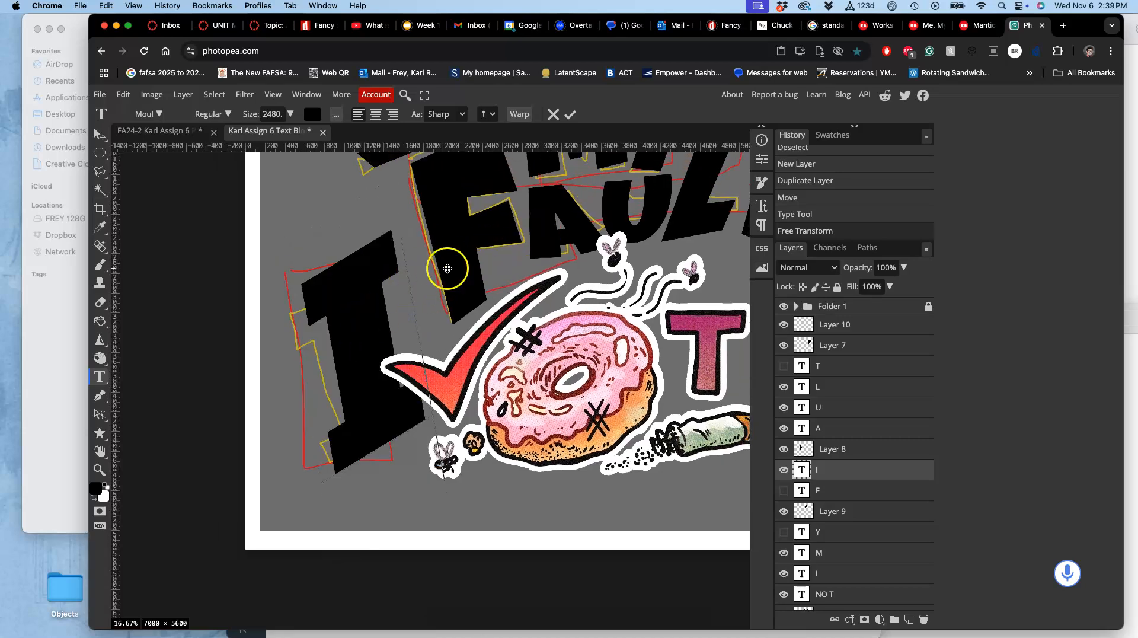
scroll(452, 262, up, 2)
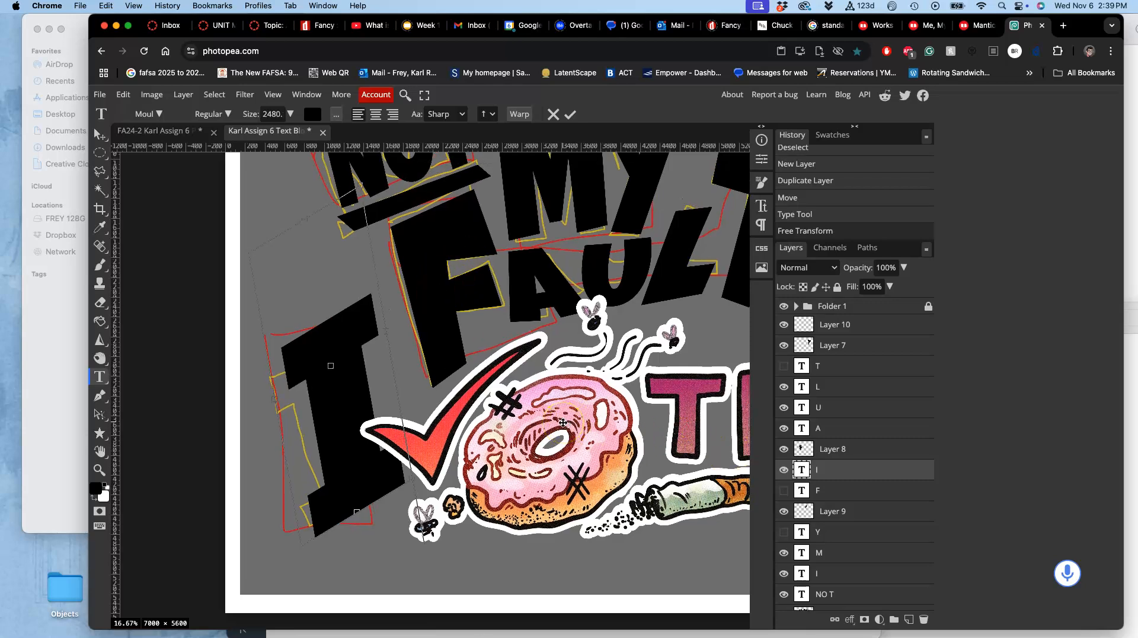
click(351, 408)
Scale the I letter down to about 74% width and 82% height to fit the sketched outline.
click(835, 474)
key(super+alt+t)
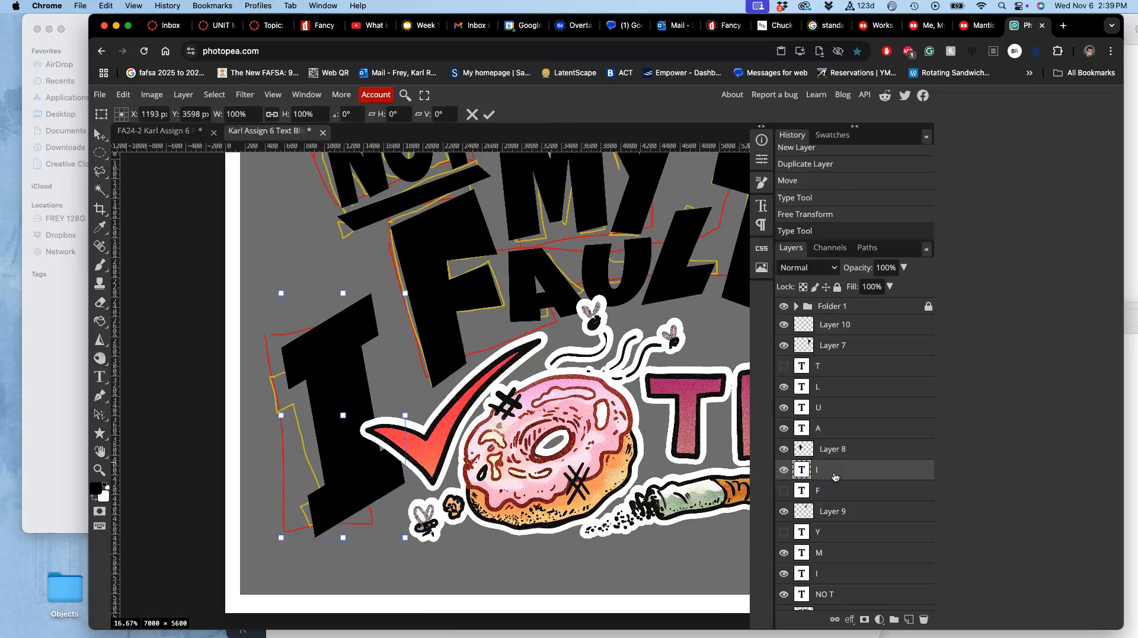
drag(408, 292, 374, 337)
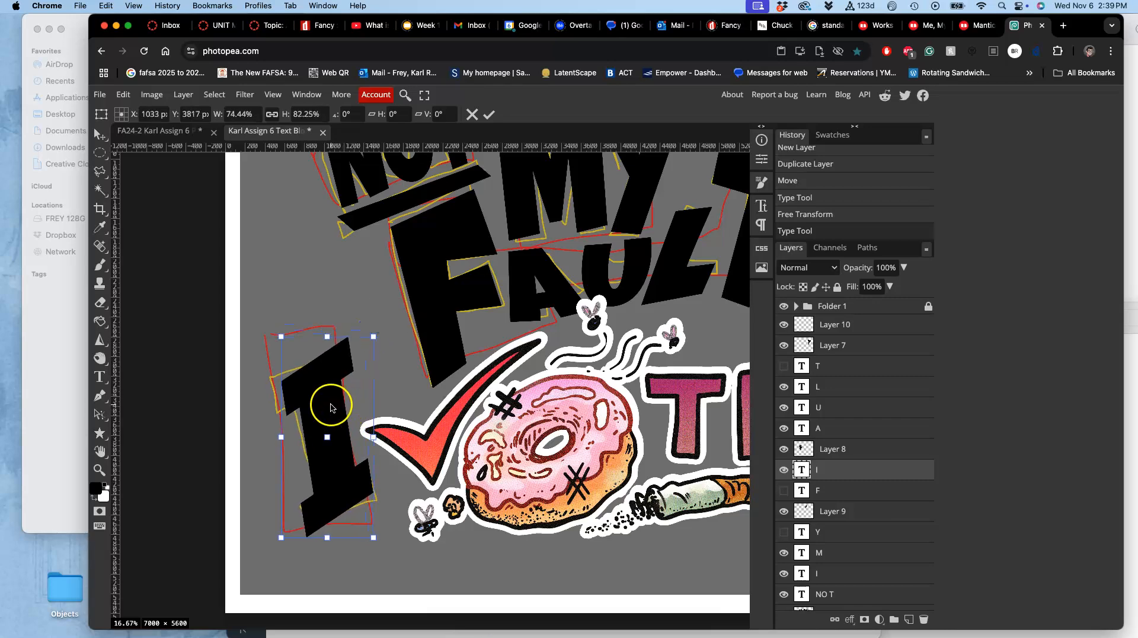
Skew the I letter vertically by about 12.6° so its serifs slope closer to the sketch.
right_click(325, 382)
click(355, 454)
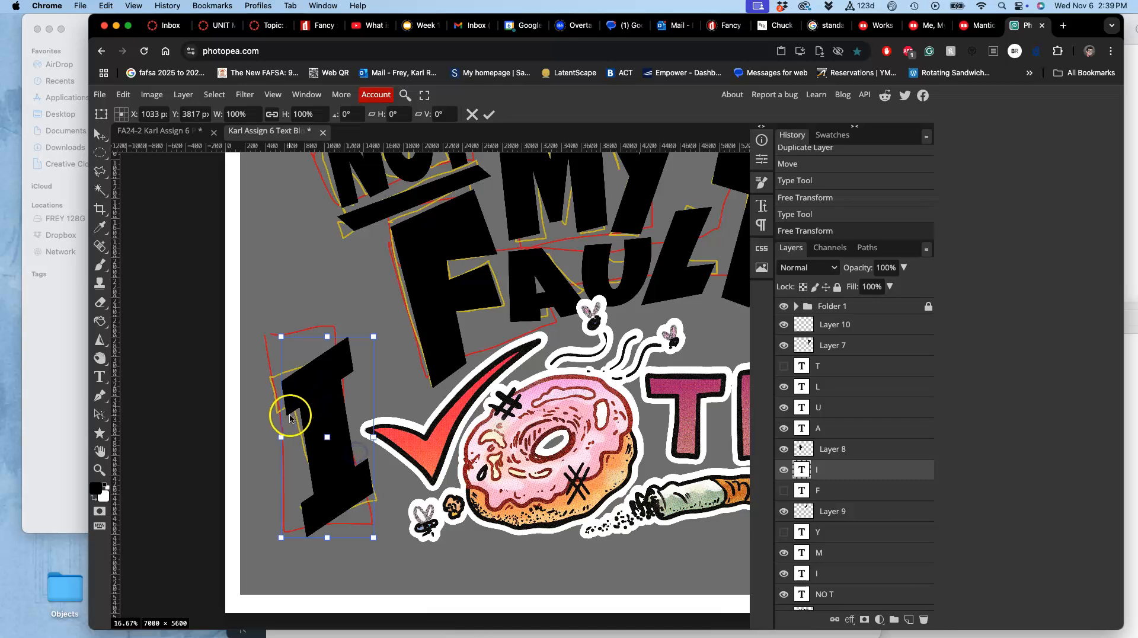
drag(281, 436, 329, 414)
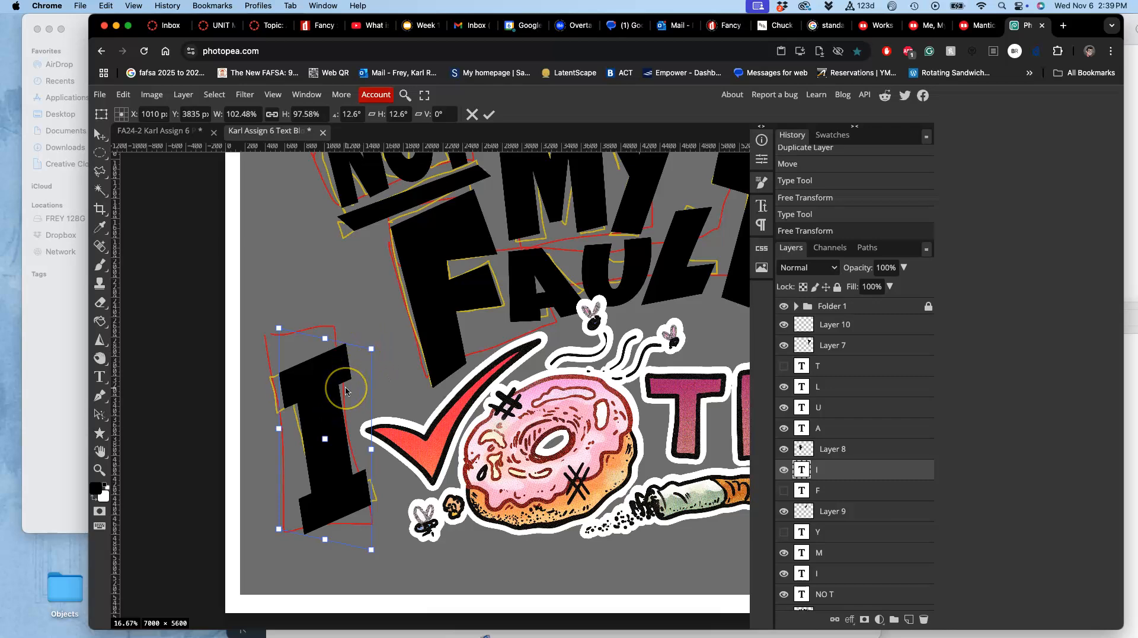
key(Return)
Skew the I letter horizontally by about 1.9° so its stem leans along the sketched outline.
key(alt+ctrl+t)
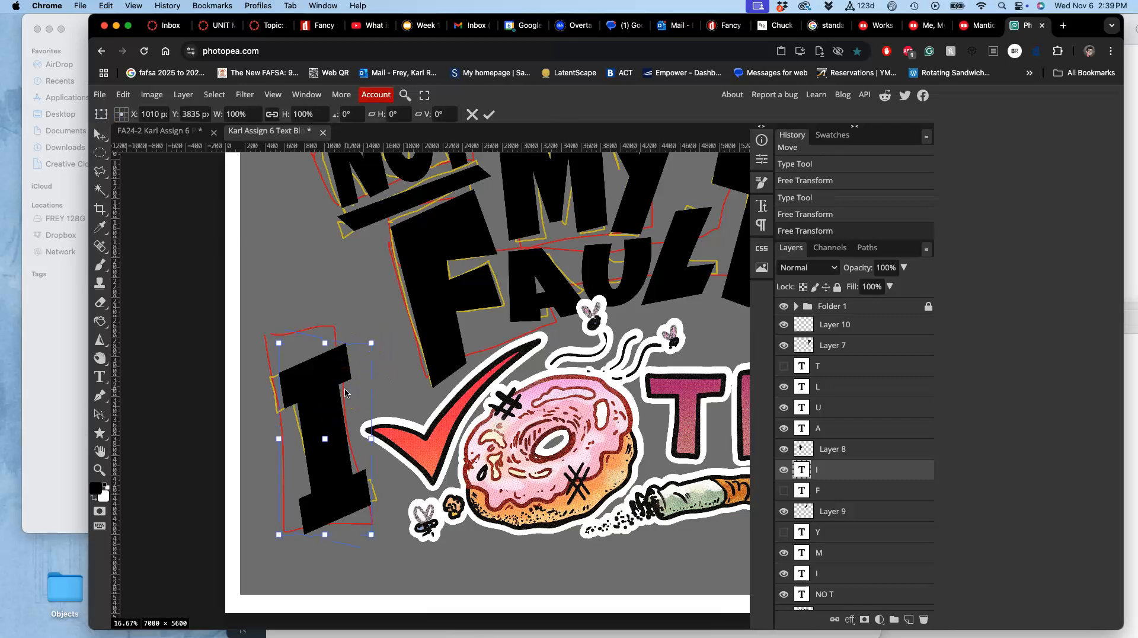
right_click(333, 373)
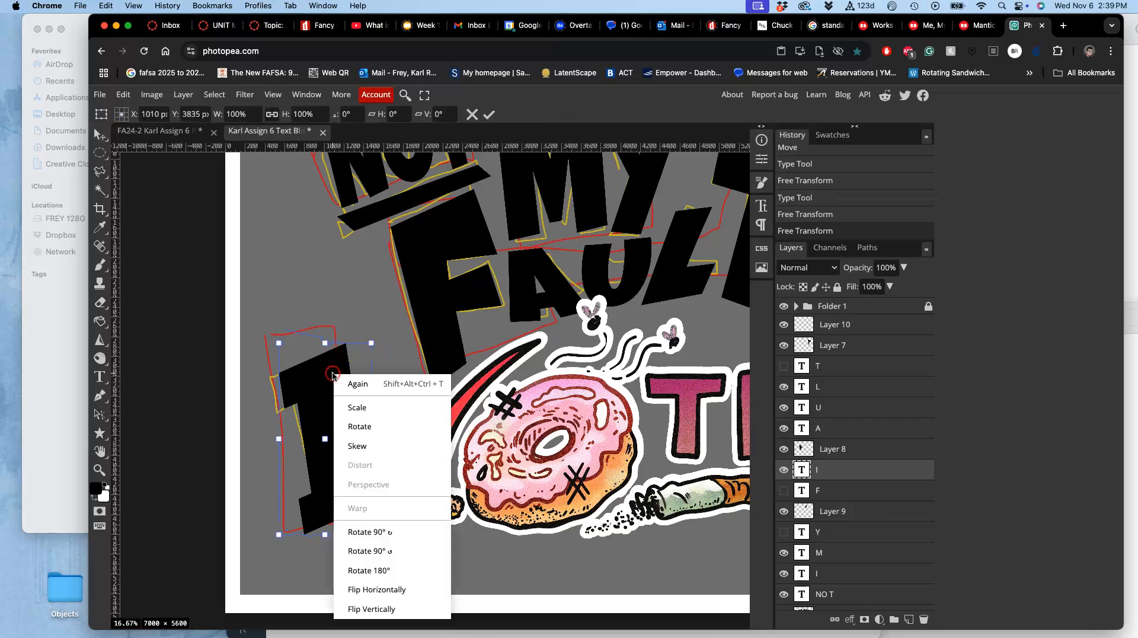
click(359, 426)
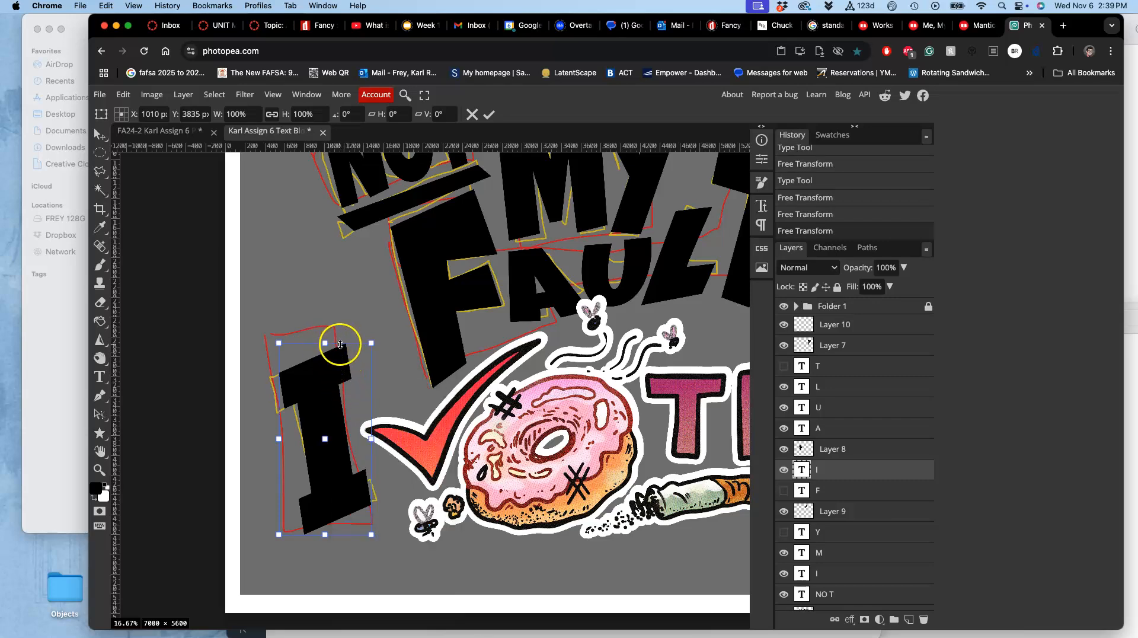
drag(341, 342, 319, 344)
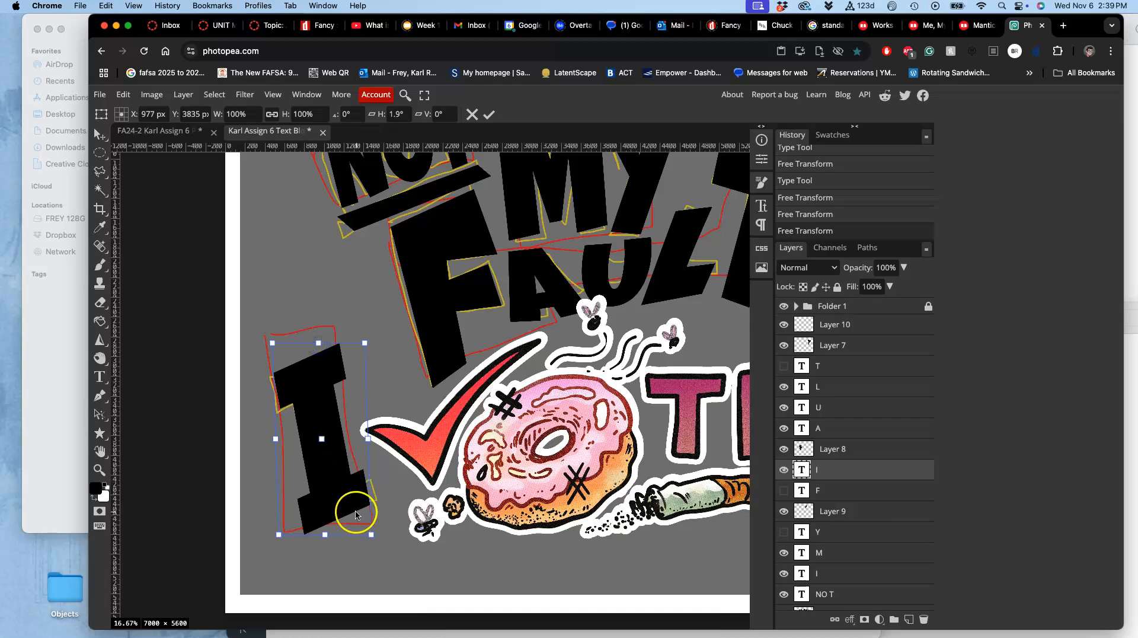
click(343, 485)
key(Return)
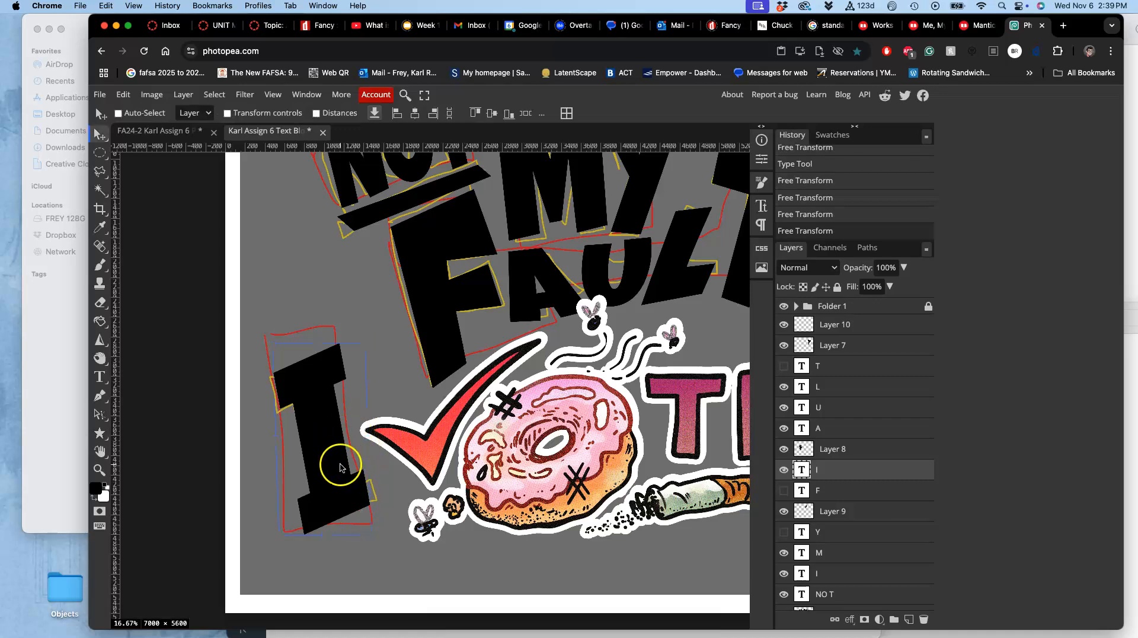
Duplicate the reshaped I text layer and hide the original.
scroll(339, 502, right, 1)
scroll(339, 502, down, 1)
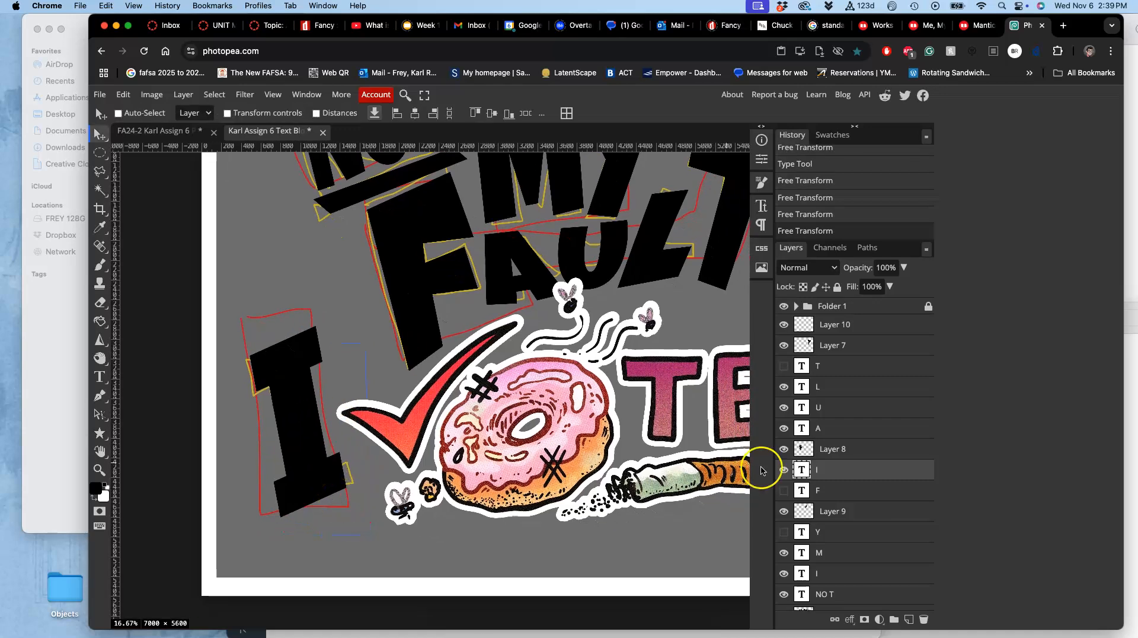
click(838, 469)
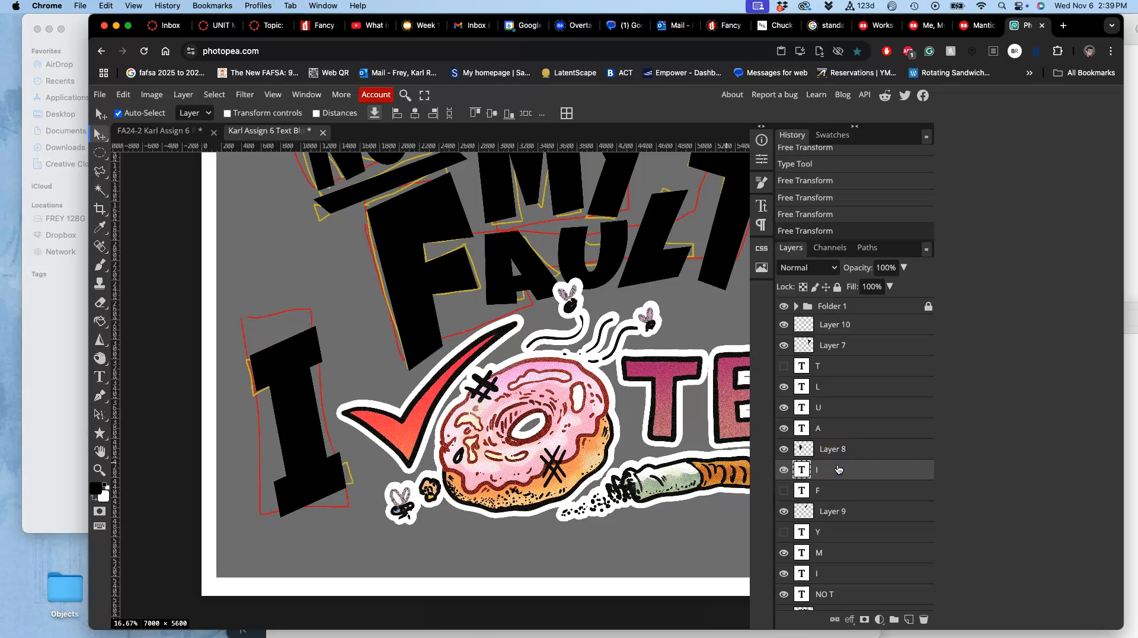
key(super+j)
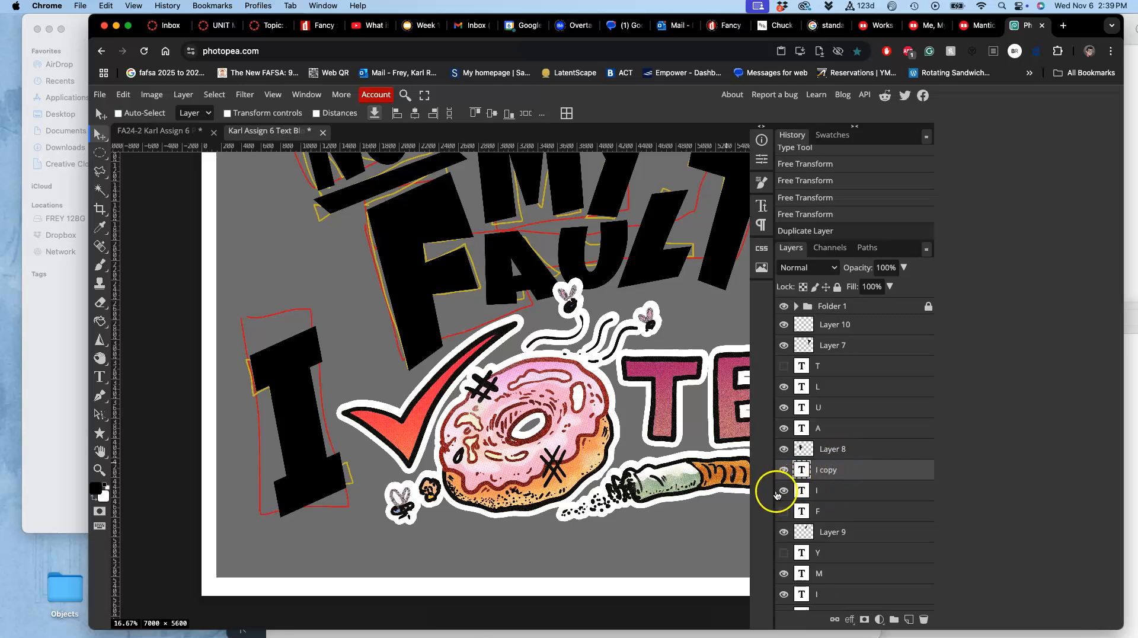
Rasterize the I copy layer and warp its serifs and stem closer to the sketched outline.
right_click(858, 469)
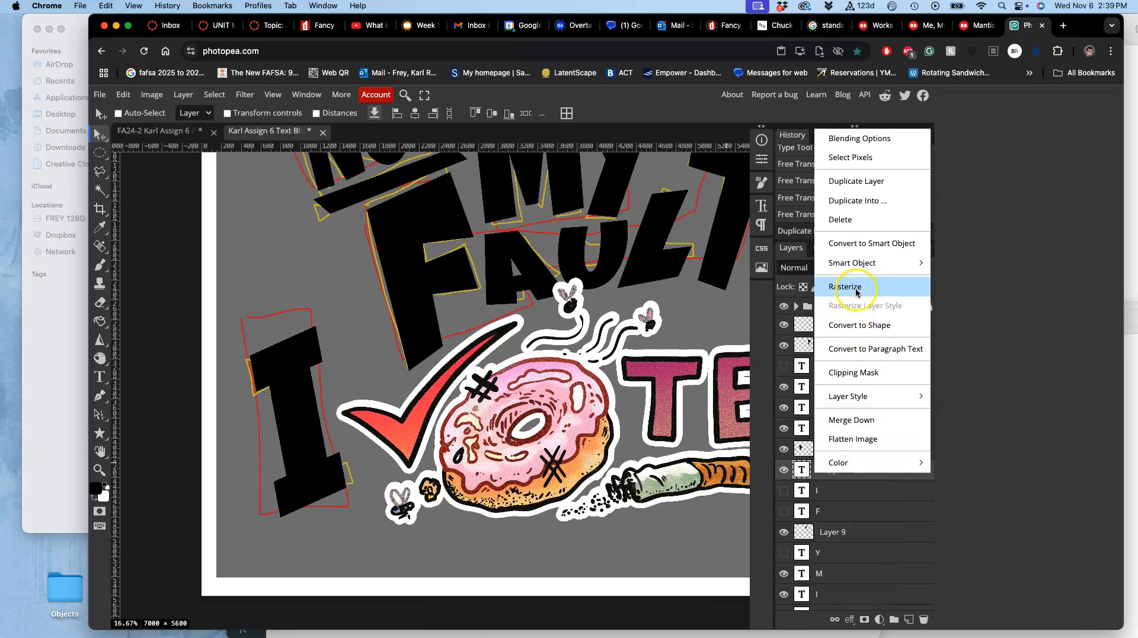
click(848, 287)
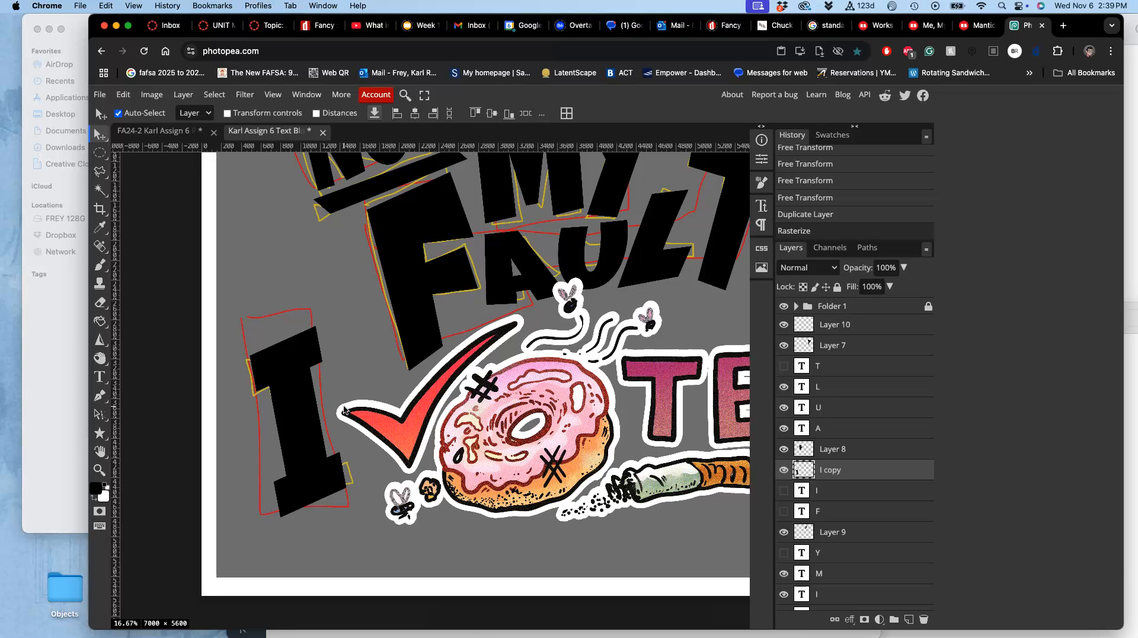
key(ctrl+t)
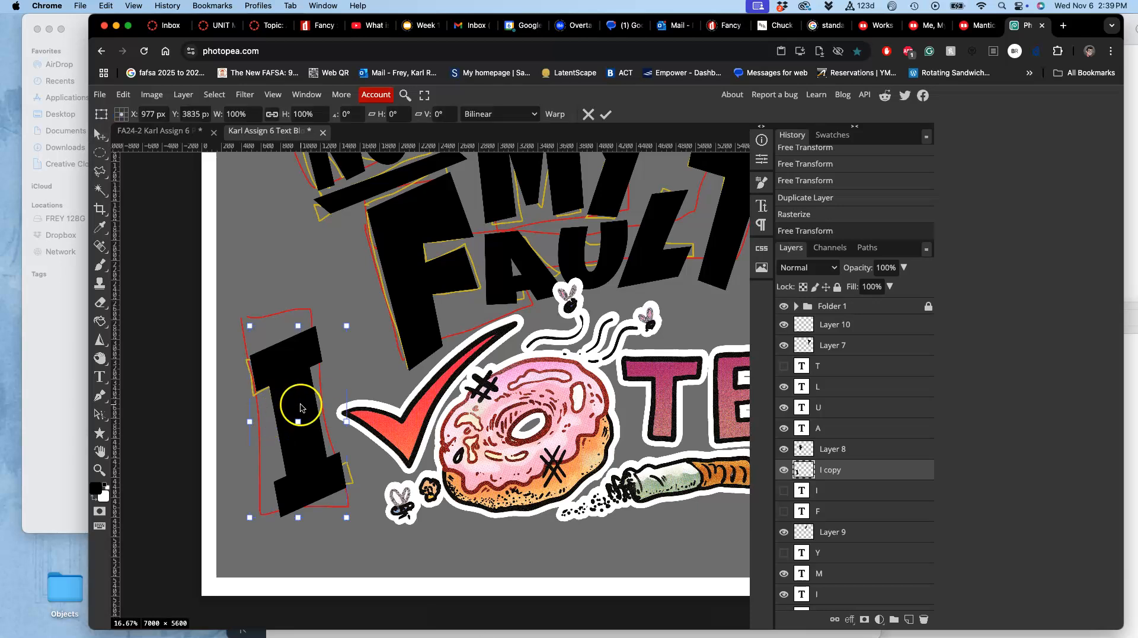
right_click(299, 405)
click(329, 516)
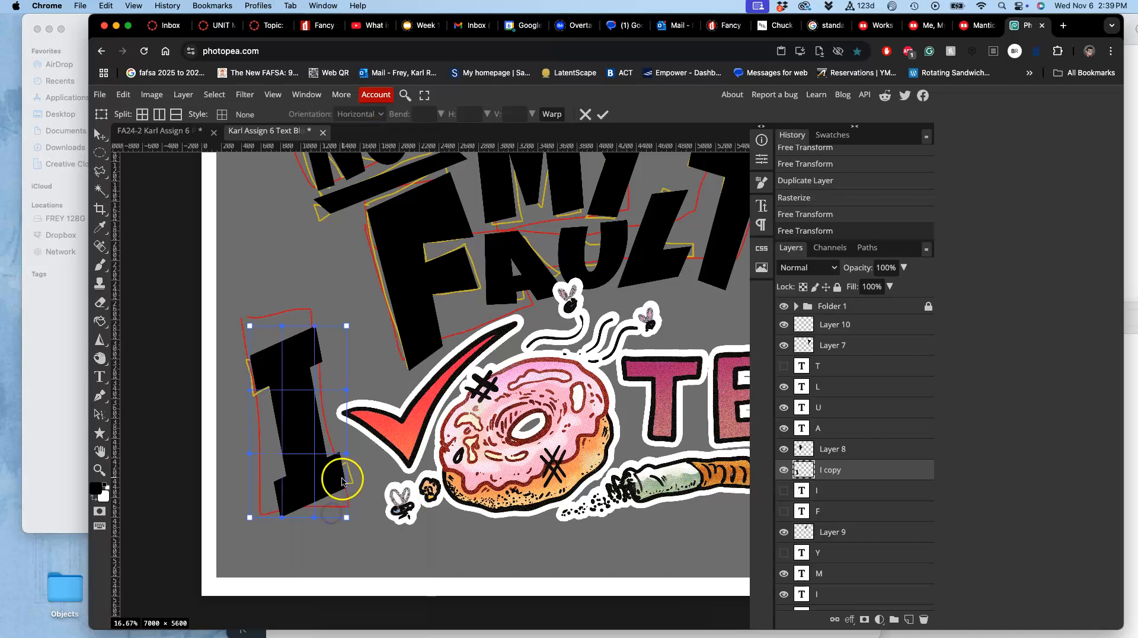
drag(343, 469, 347, 475)
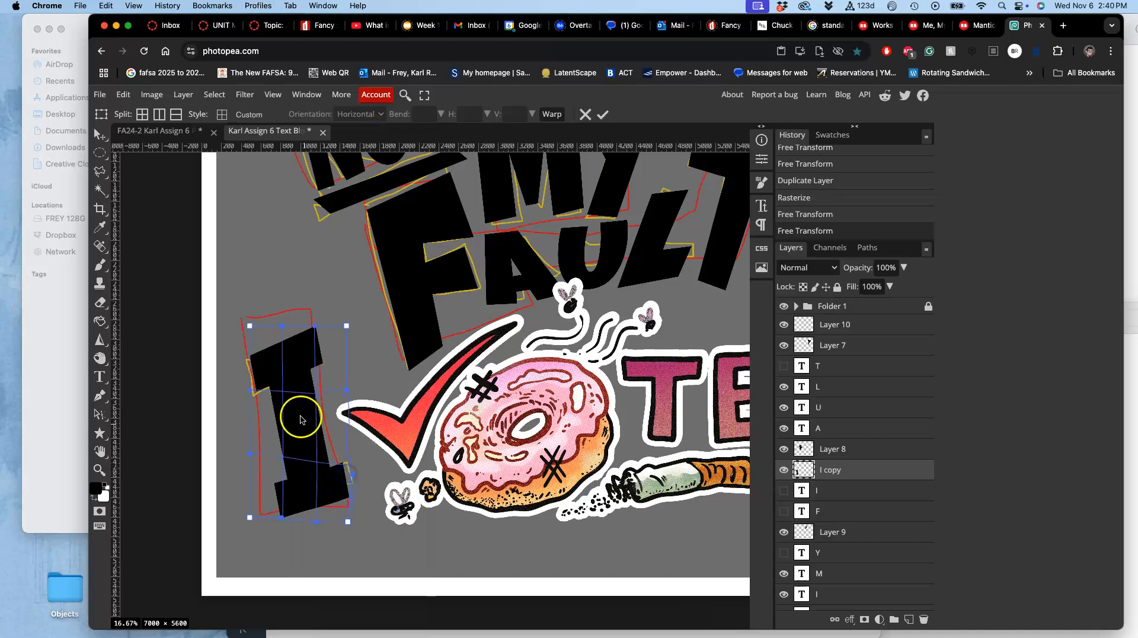
drag(259, 393, 309, 377)
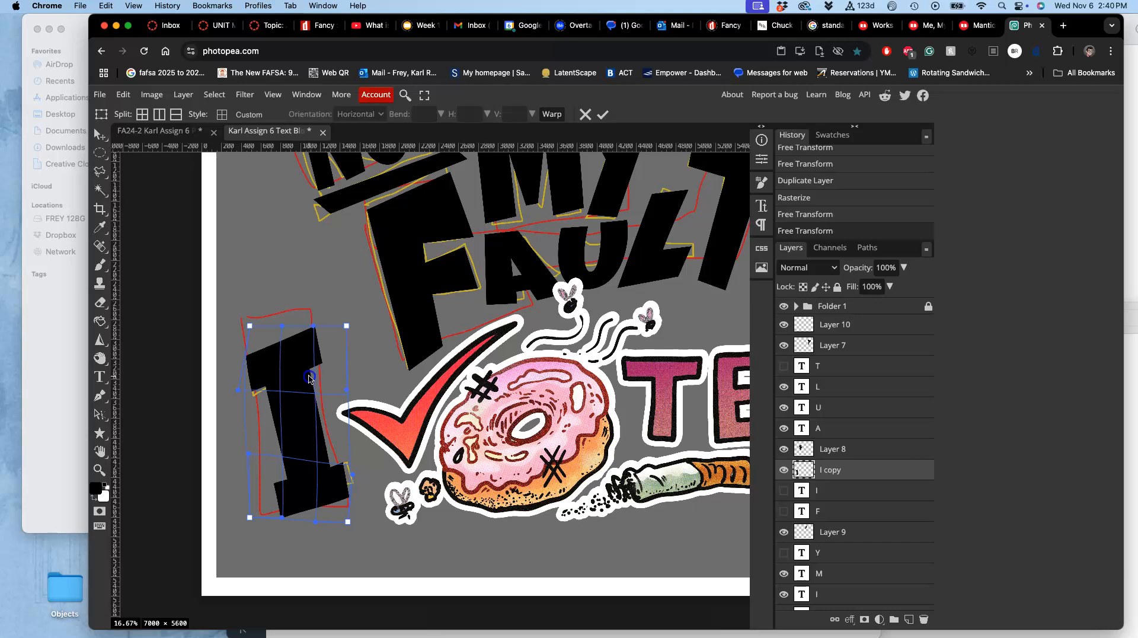
key(Return)
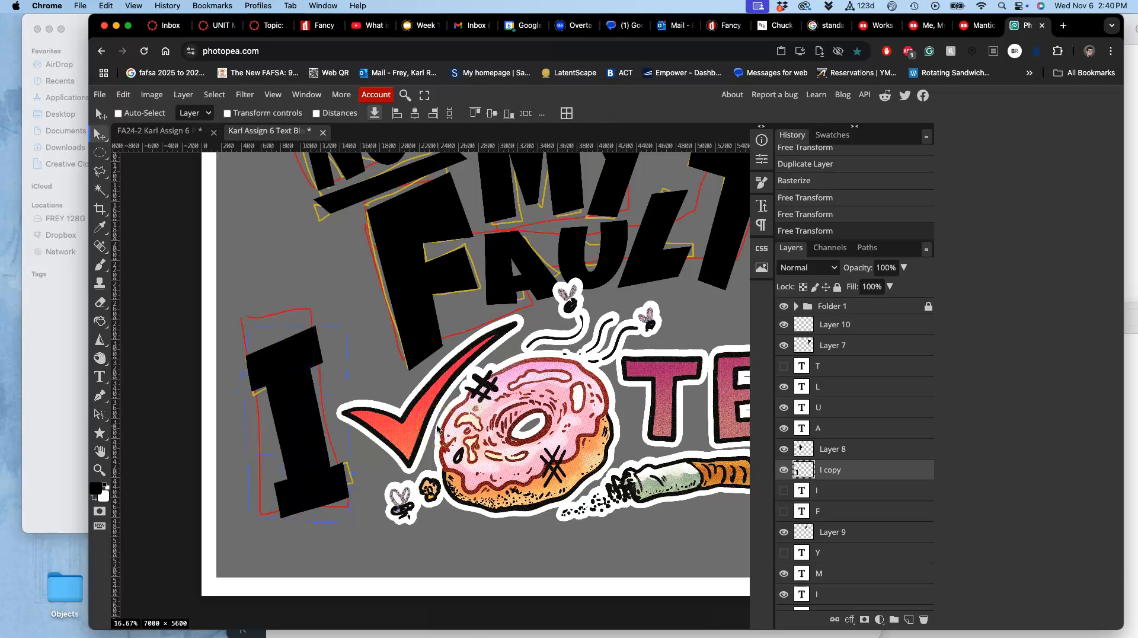
Compare the warped I with the sketch beneath it by toggling the I copy layer's visibility.
scroll(437, 428, down, 2)
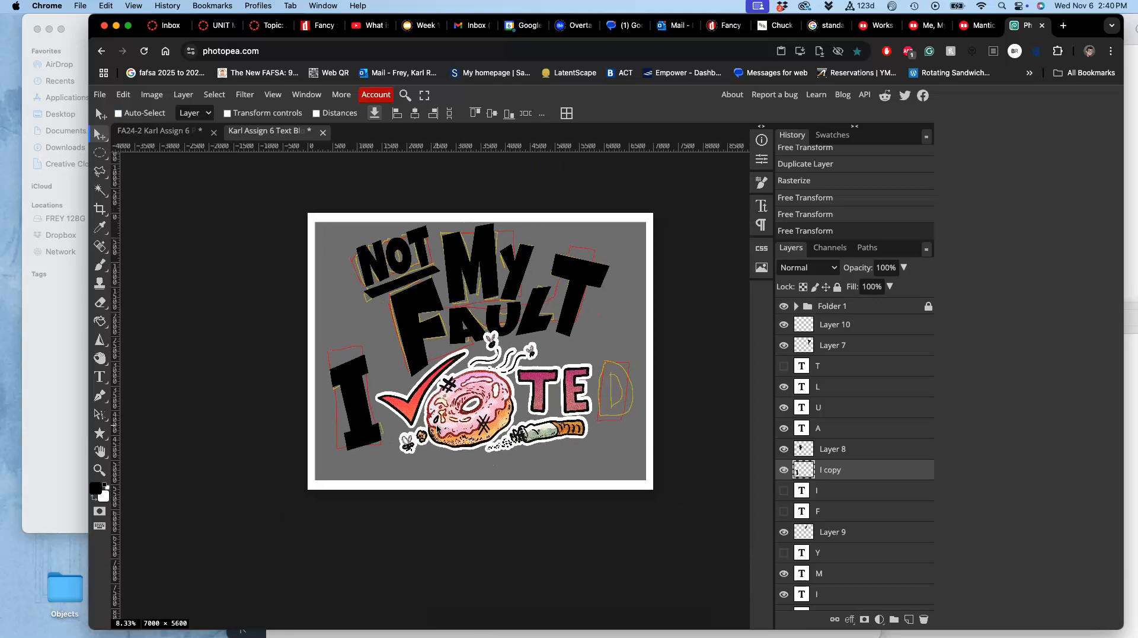
scroll(437, 428, right, 2)
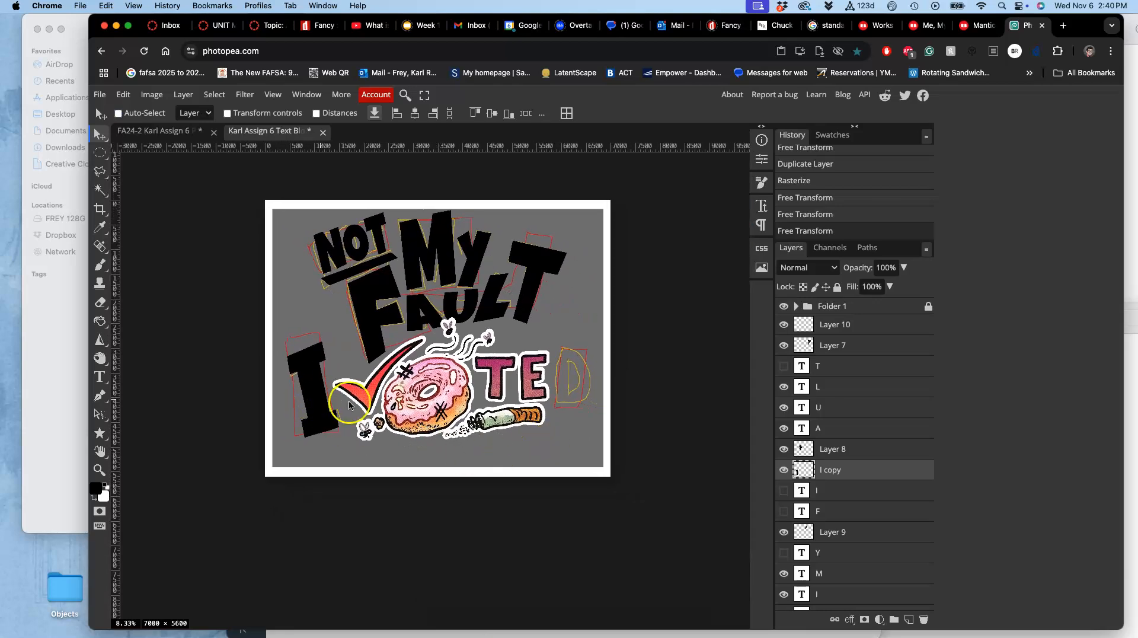
click(783, 470)
click(783, 470)
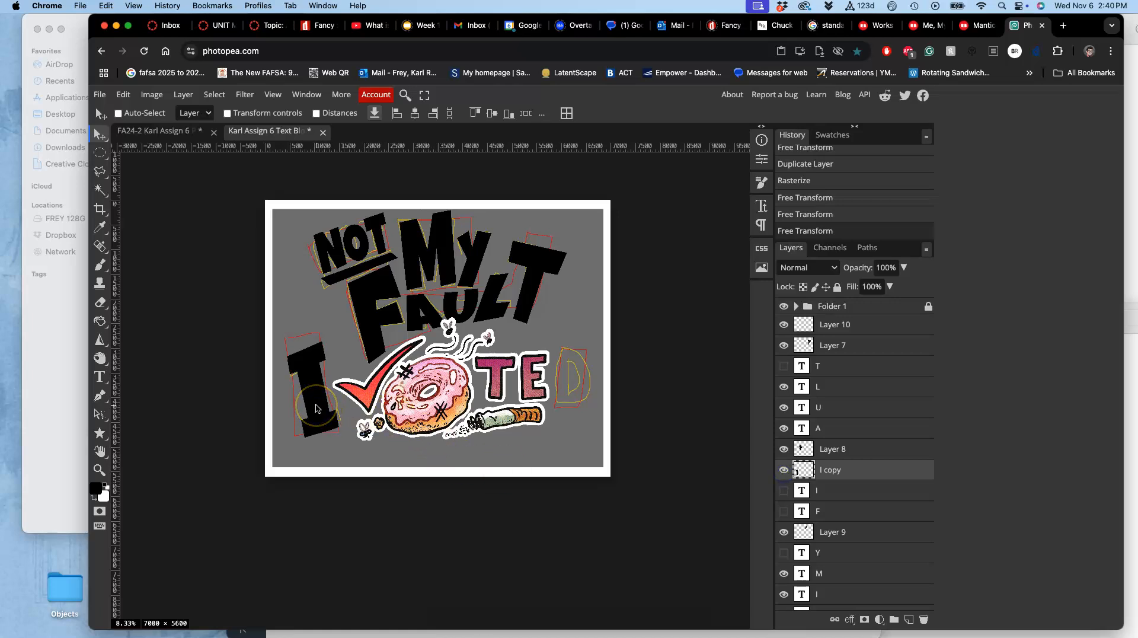
scroll(317, 407, up, 3)
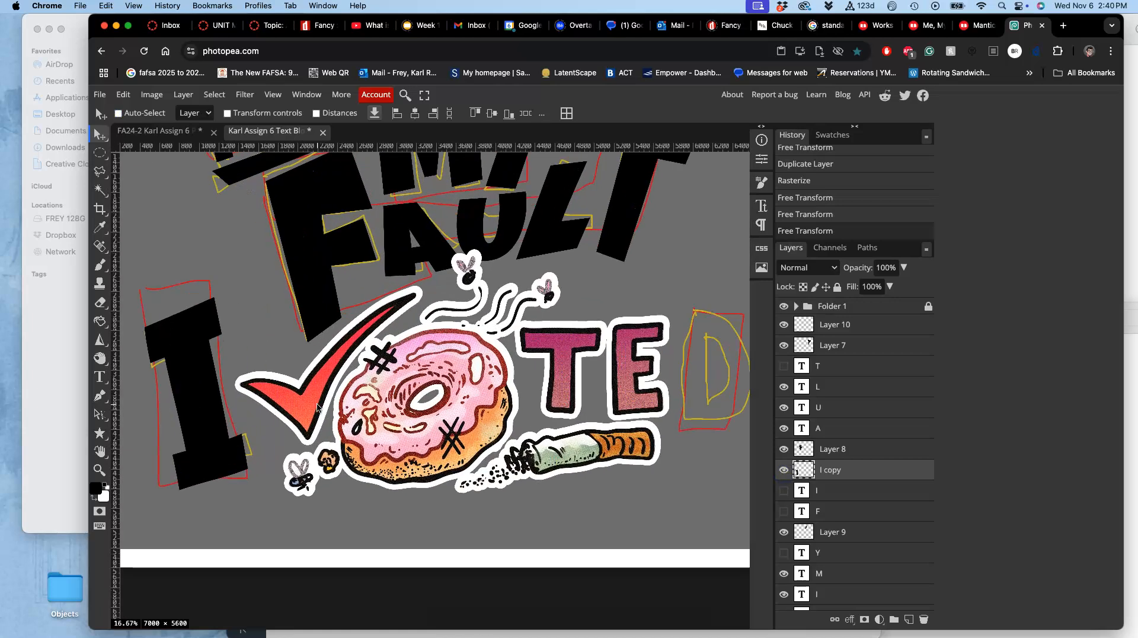
click(784, 471)
click(784, 471)
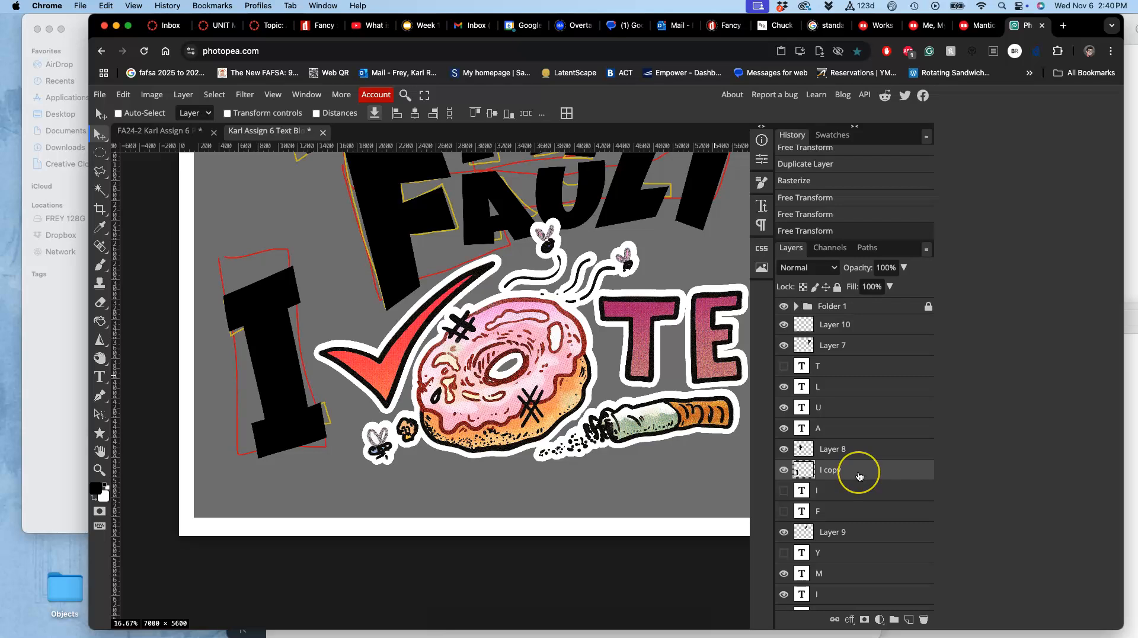
Duplicate the warped I copy layer, hide the source layer and keep the duplicate selected.
key(super+j)
click(783, 491)
click(881, 473)
Add a solid white stroke of about 103 px to the duplicated I, positioned inside the letter edge.
double_click(872, 472)
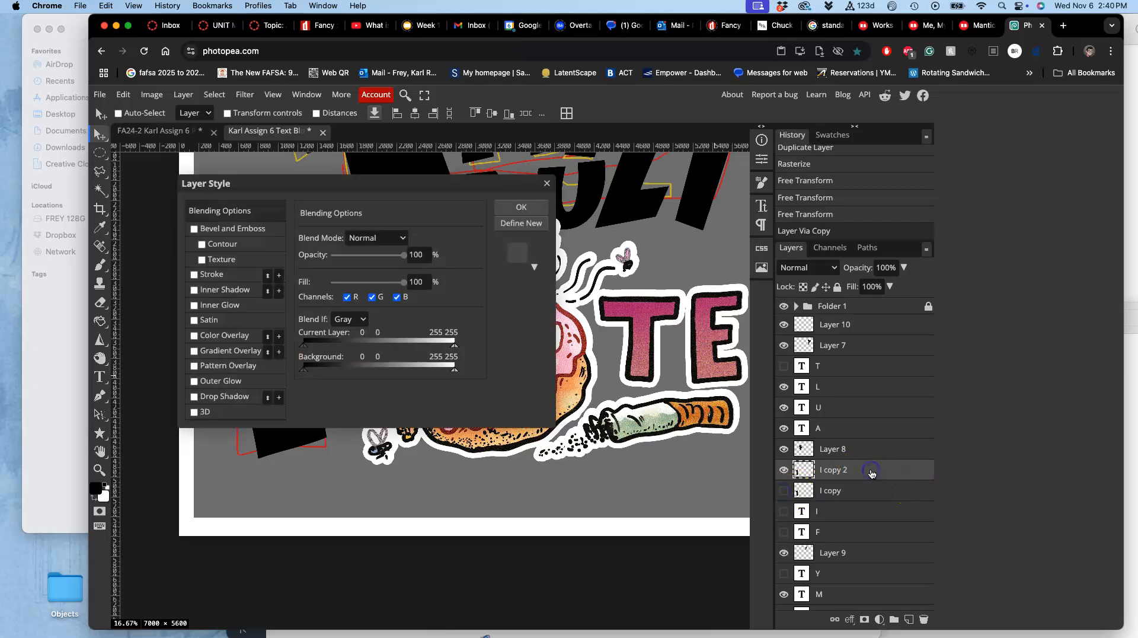
drag(376, 183, 567, 175)
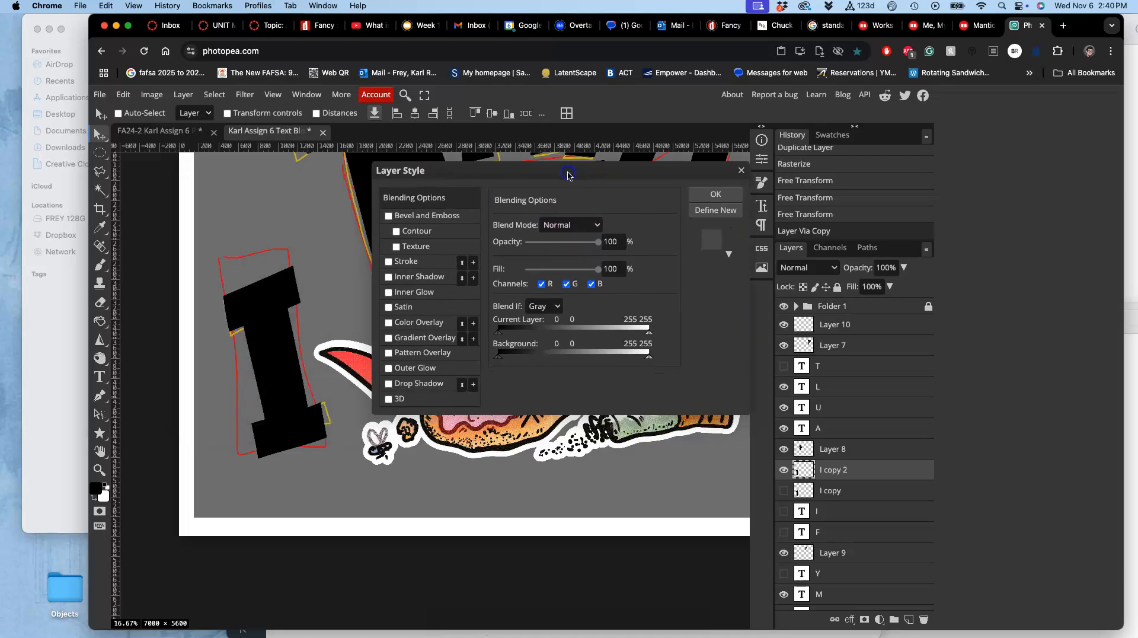
click(389, 262)
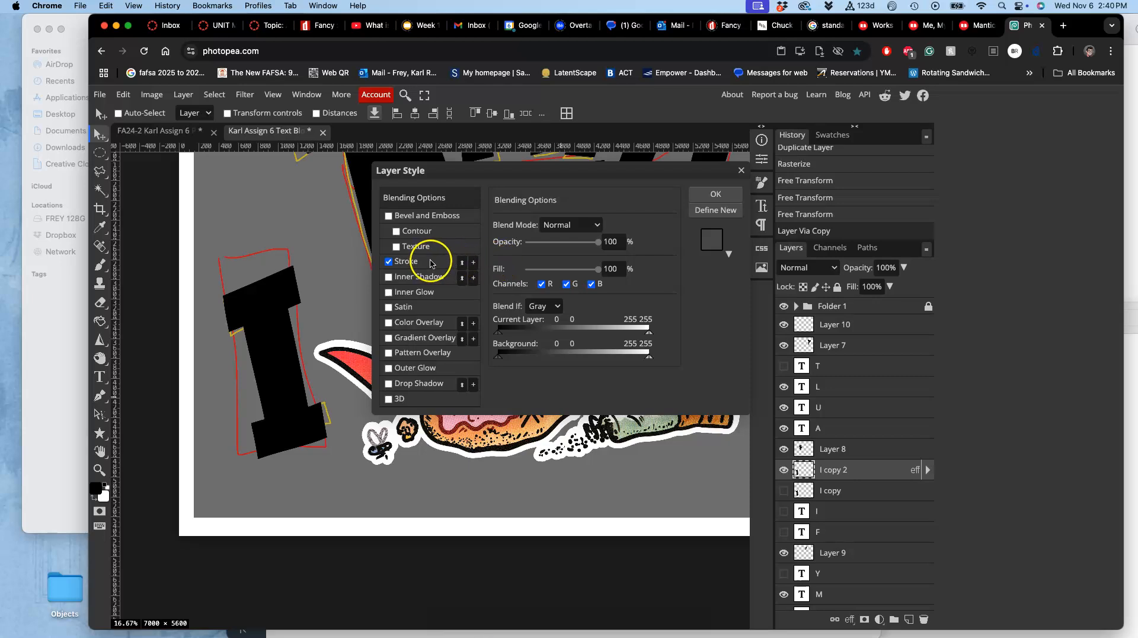
click(431, 261)
click(502, 320)
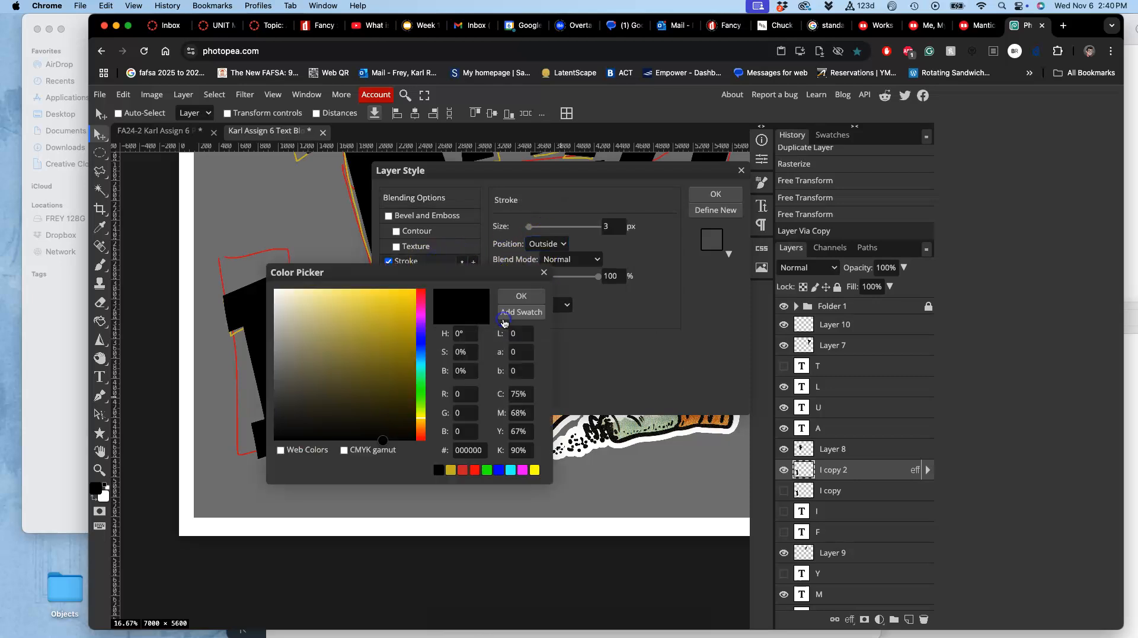
drag(283, 300, 274, 289)
click(522, 295)
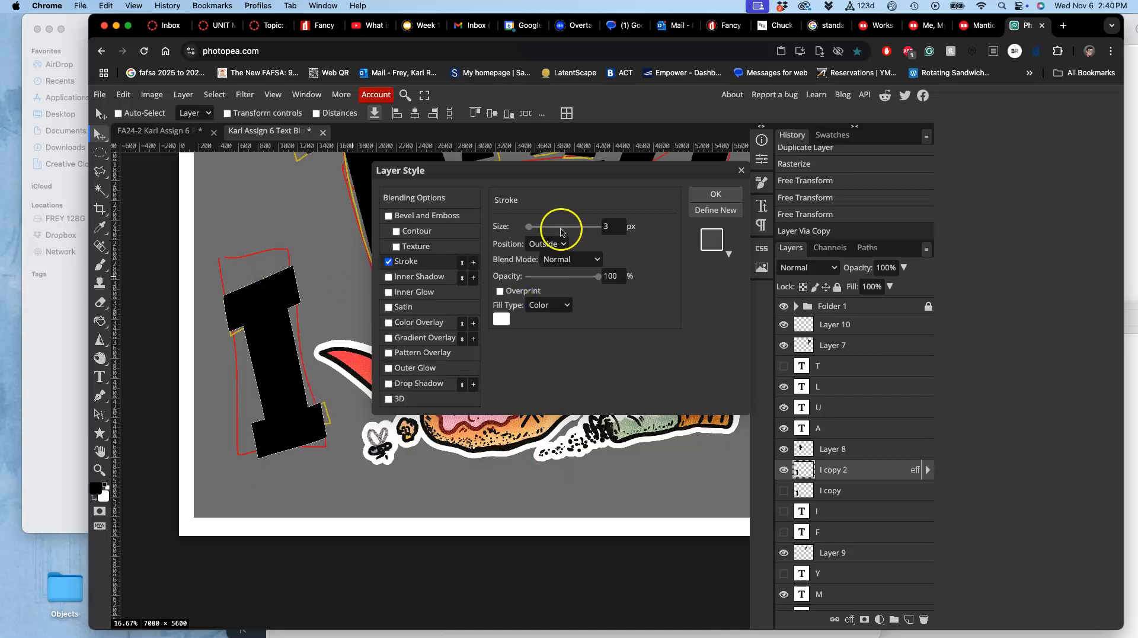
click(546, 242)
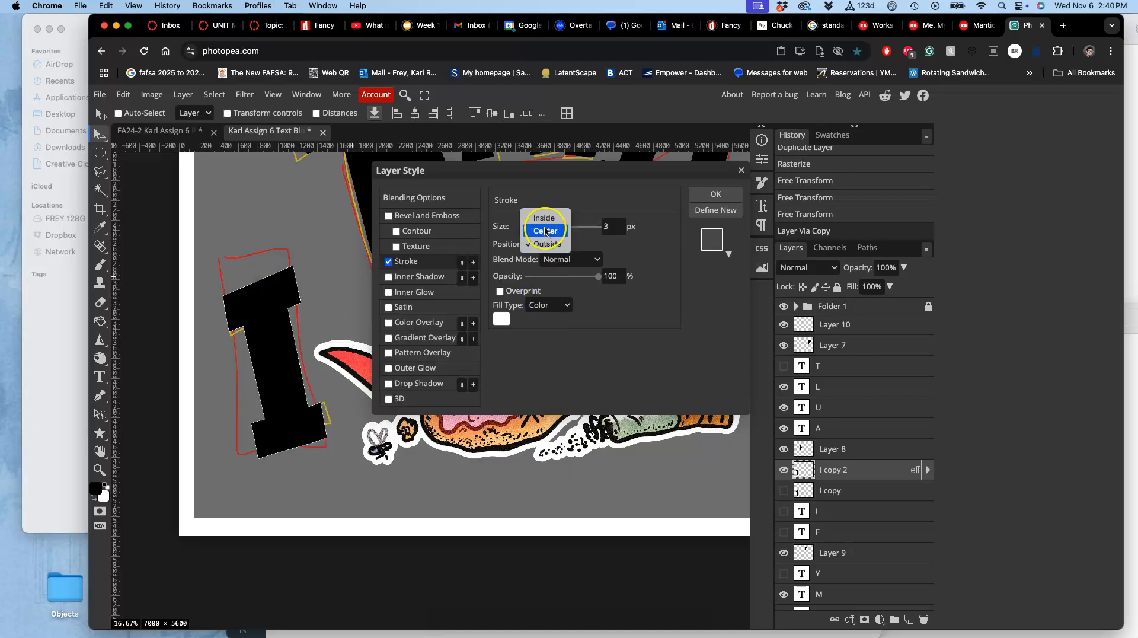
click(544, 219)
drag(531, 230, 564, 229)
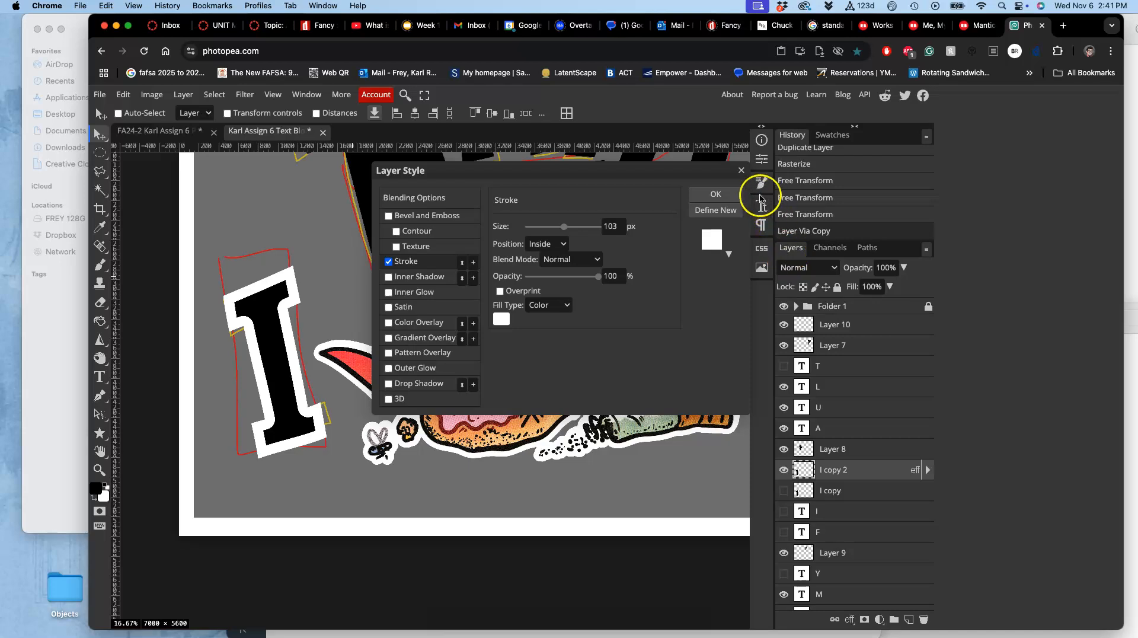
click(724, 196)
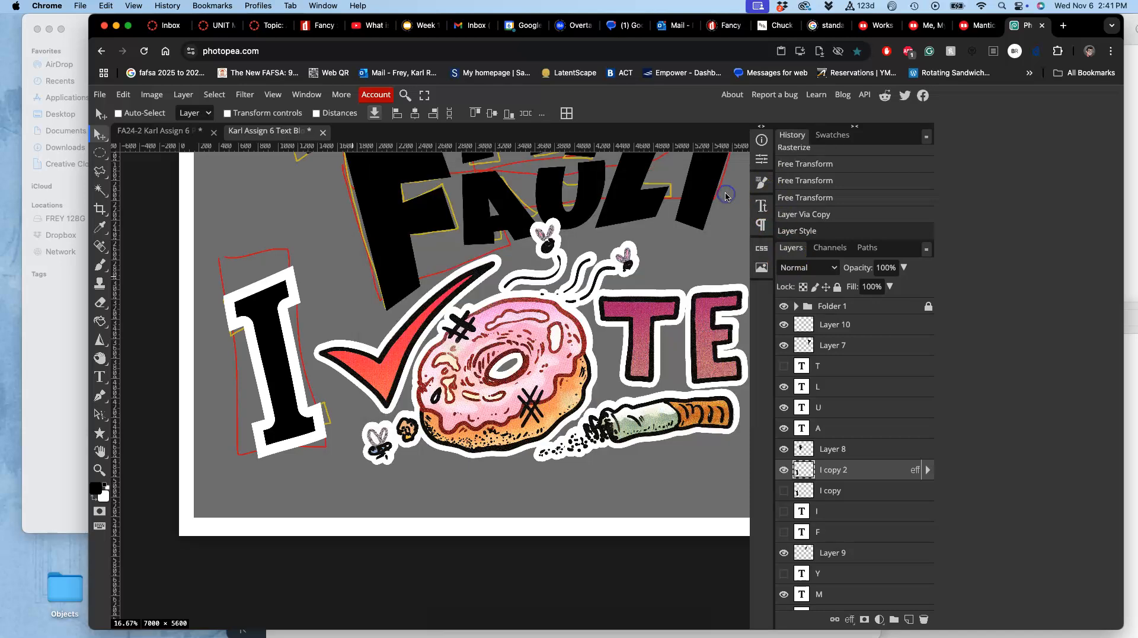
Rasterize the layer style of the I copy 2 layer and invert its colors.
right_click(861, 473)
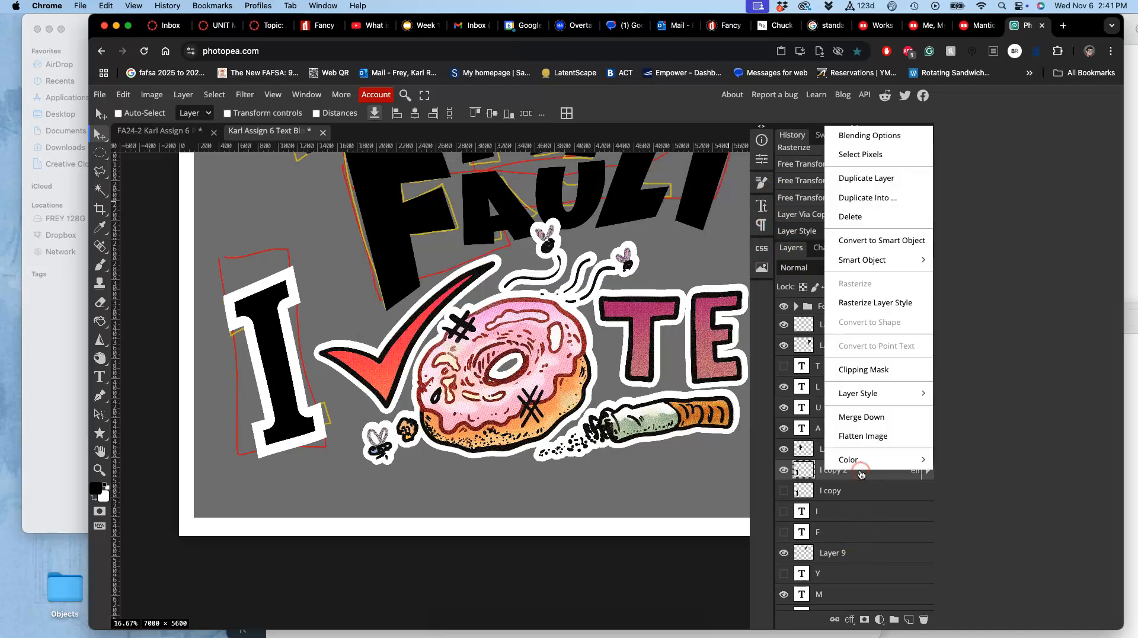
click(866, 308)
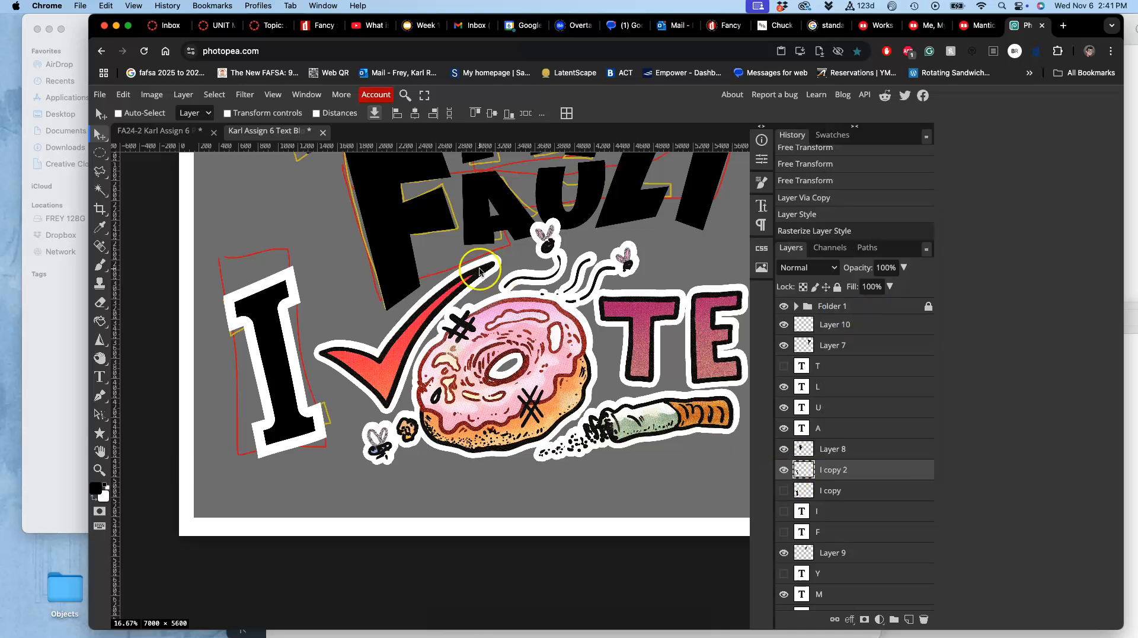
click(157, 99)
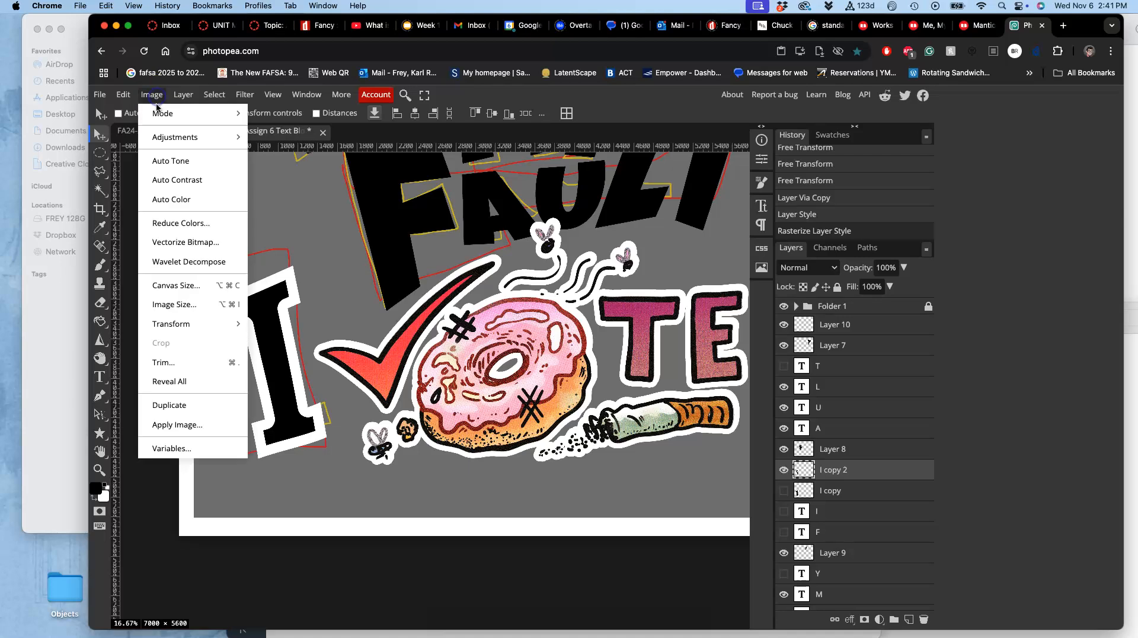
mouse_move(177, 137)
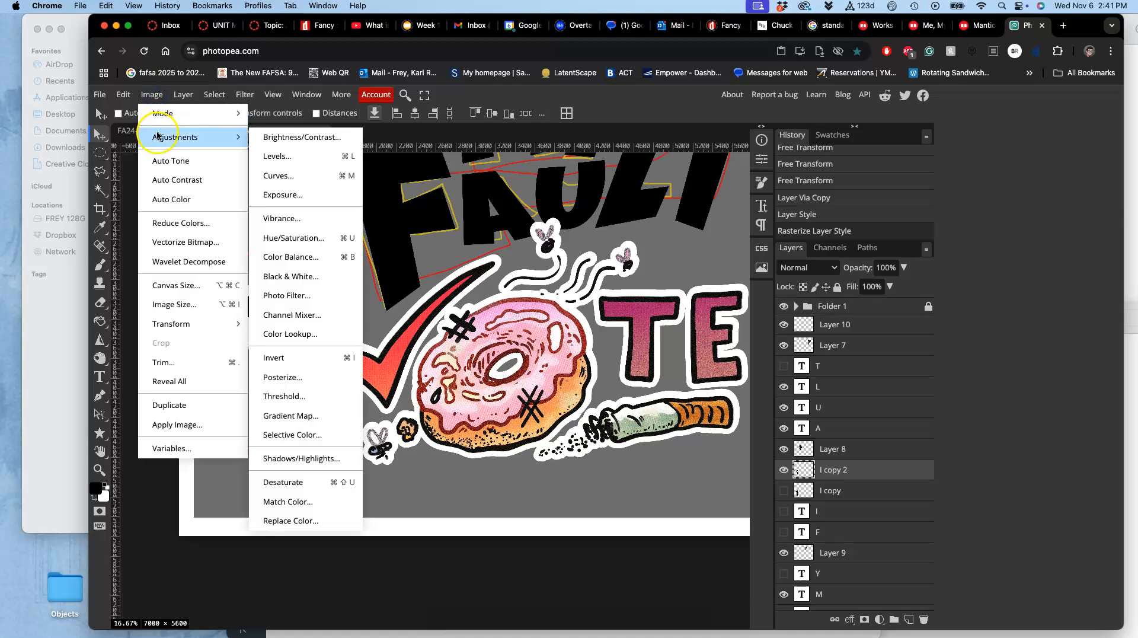
click(288, 357)
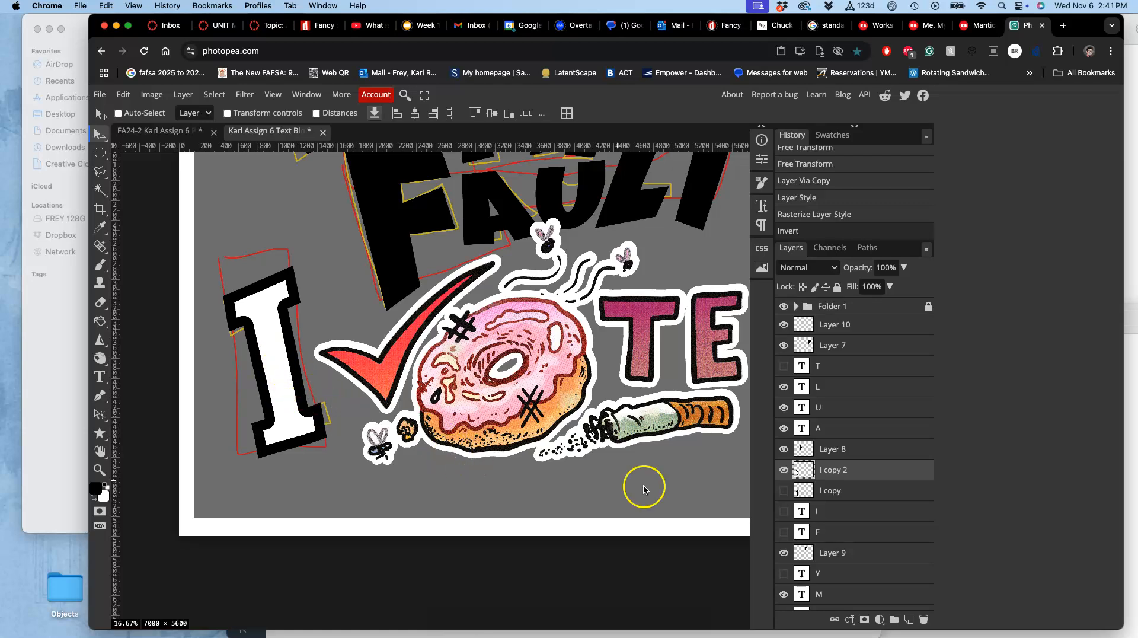
Select and clear the white interior of the I copy 2 letter, then compare its outline with the solid I copy.
click(100, 190)
click(265, 318)
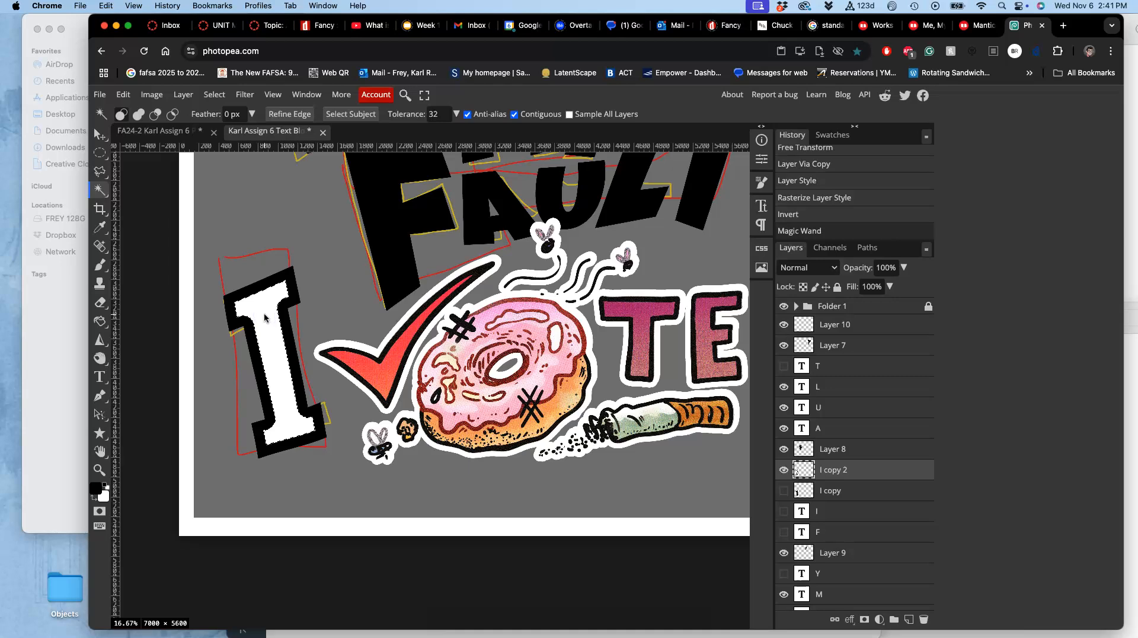
key(Delete)
key(ctrl+d)
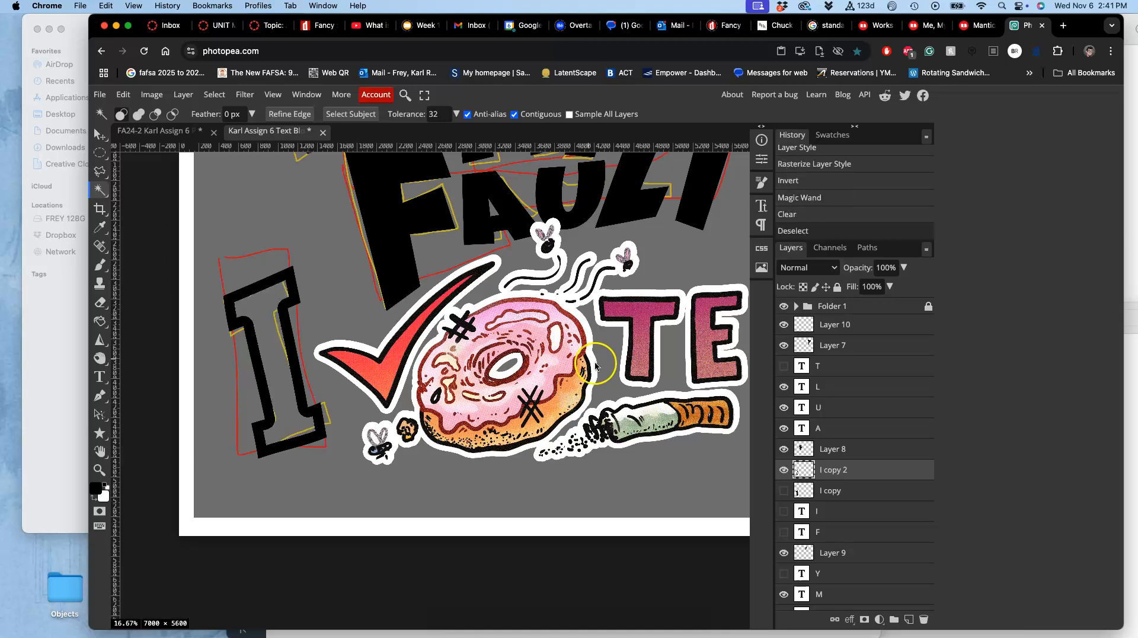
click(784, 490)
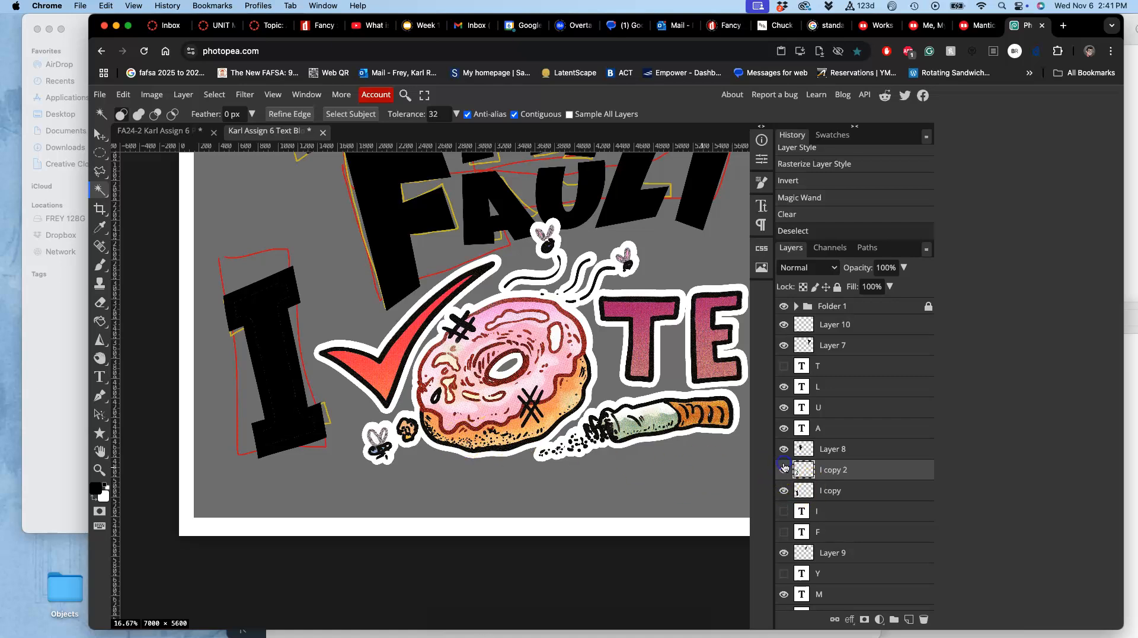
click(783, 492)
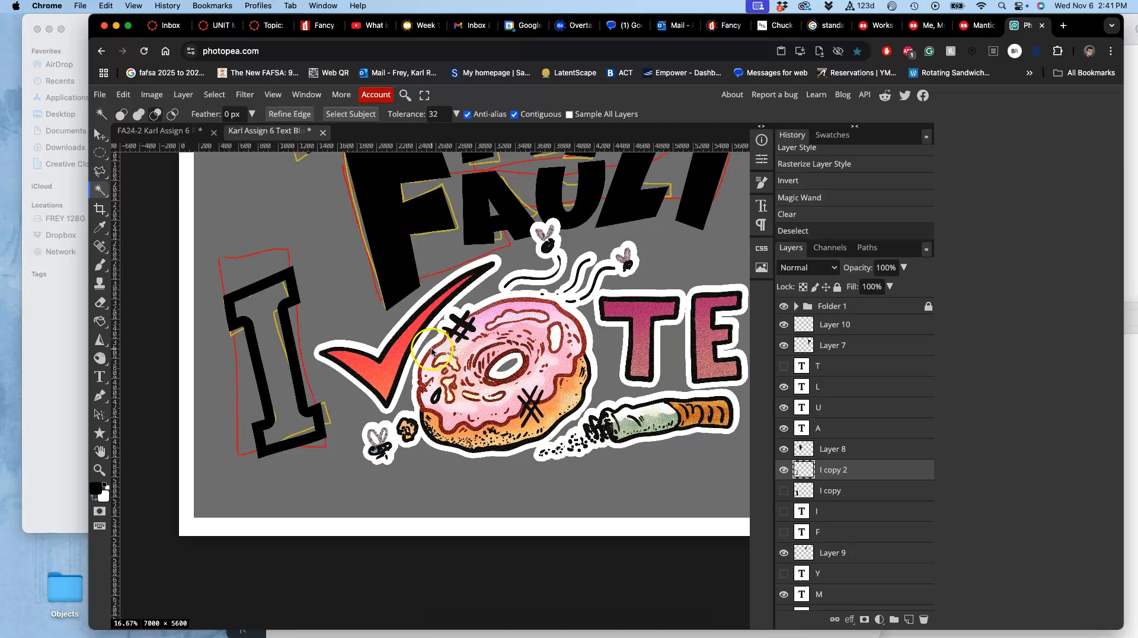
Warp the hollow I outline slightly so its serifs and stem follow the sketch.
key(ctrl+alt+t)
right_click(283, 317)
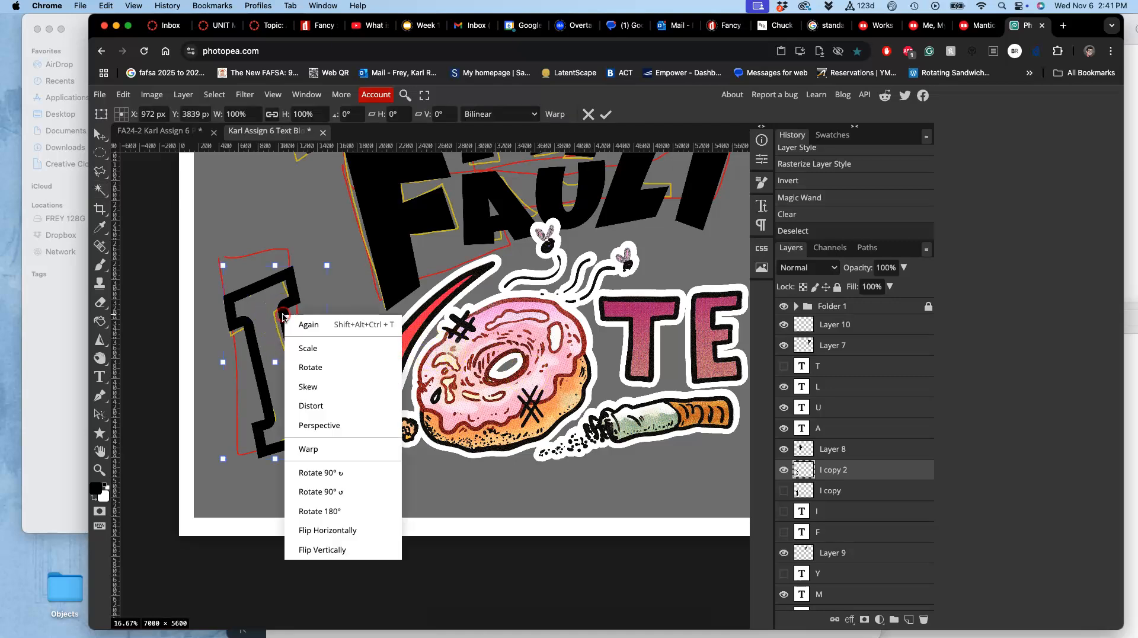
click(308, 449)
drag(283, 316, 278, 319)
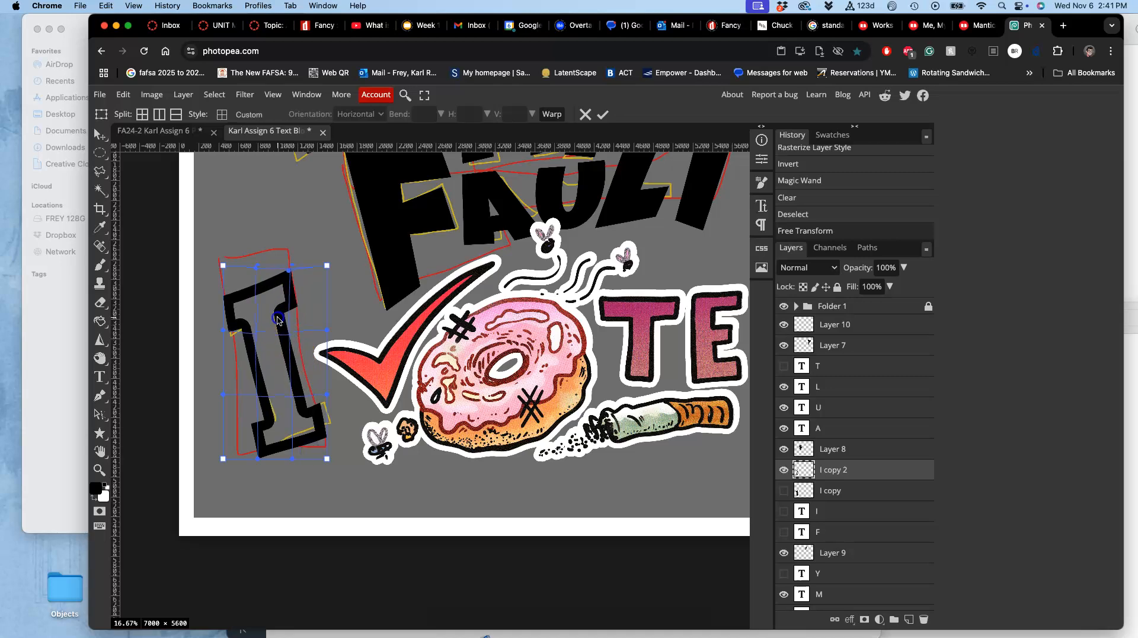
drag(294, 358, 321, 436)
drag(266, 284, 271, 282)
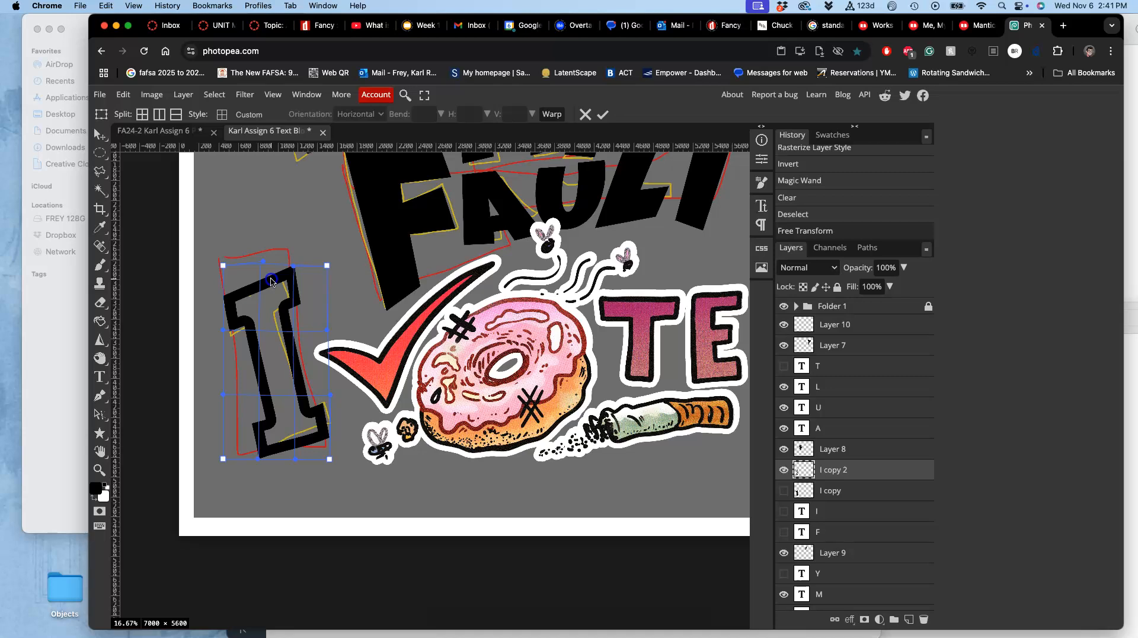
double_click(233, 296)
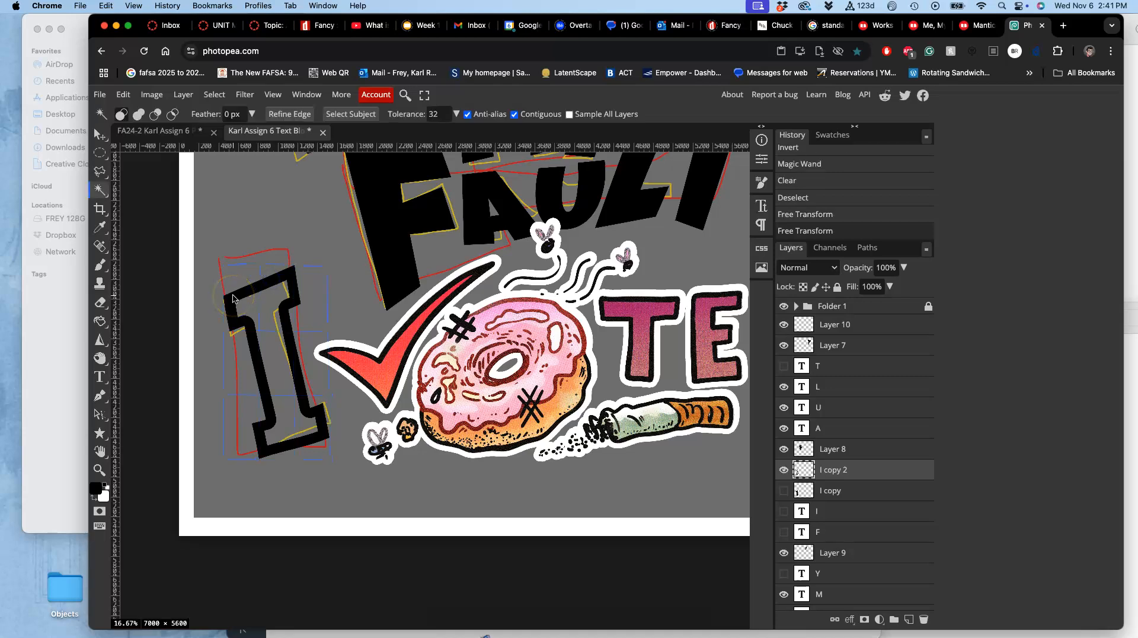
Examine the sketched D beside the TE letters and the FAULT lettering for a letter shape to reuse.
key(super+minus)
key(super+minus)
key(super+minus)
scroll(233, 299, right, 2)
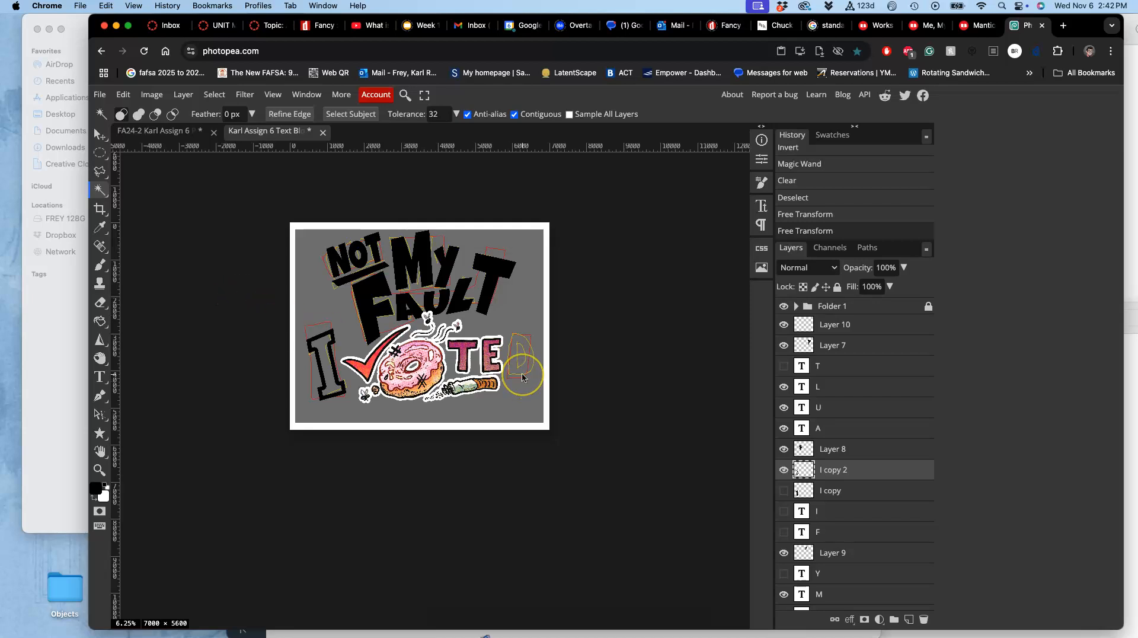
scroll(523, 377, up, 5)
scroll(522, 377, right, 2)
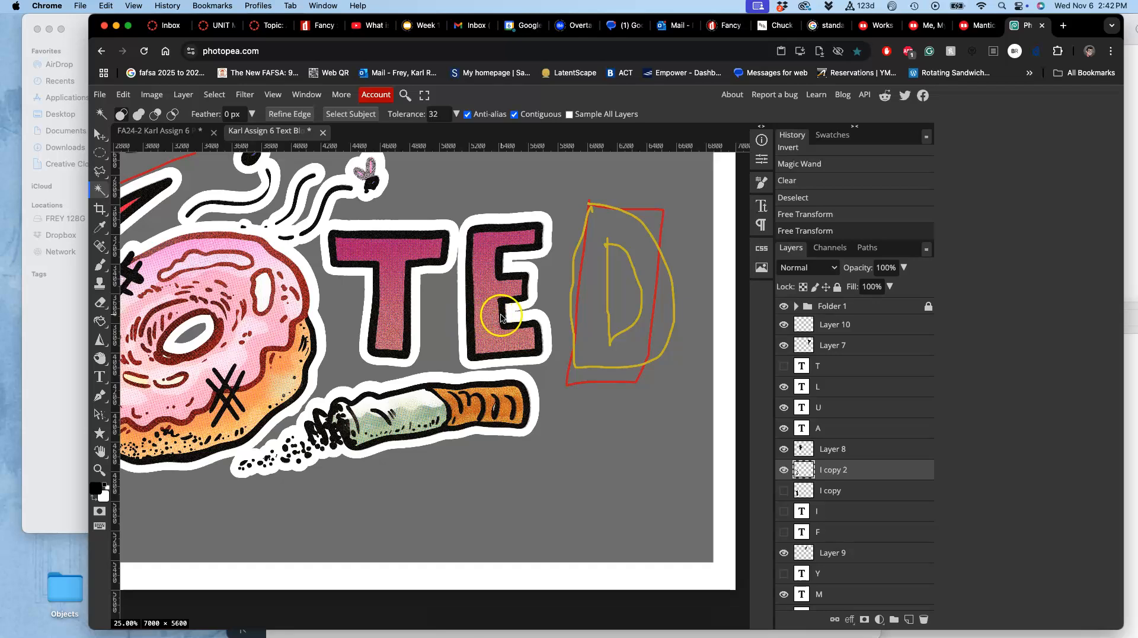
scroll(501, 318, right, 2)
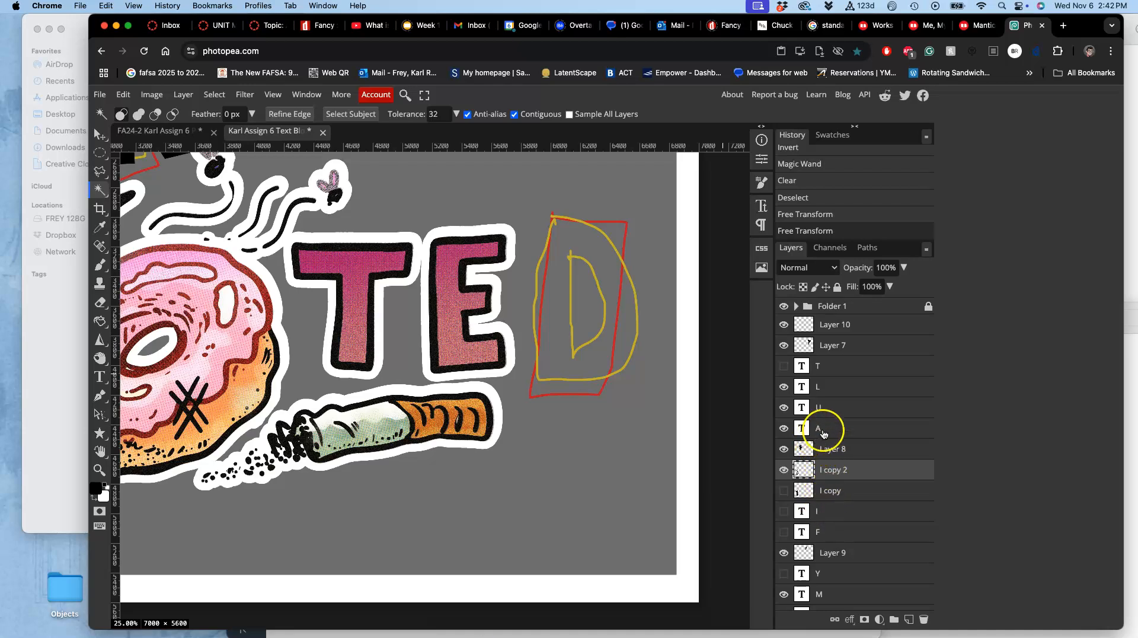
scroll(501, 355, up, 5)
scroll(502, 356, left, 2)
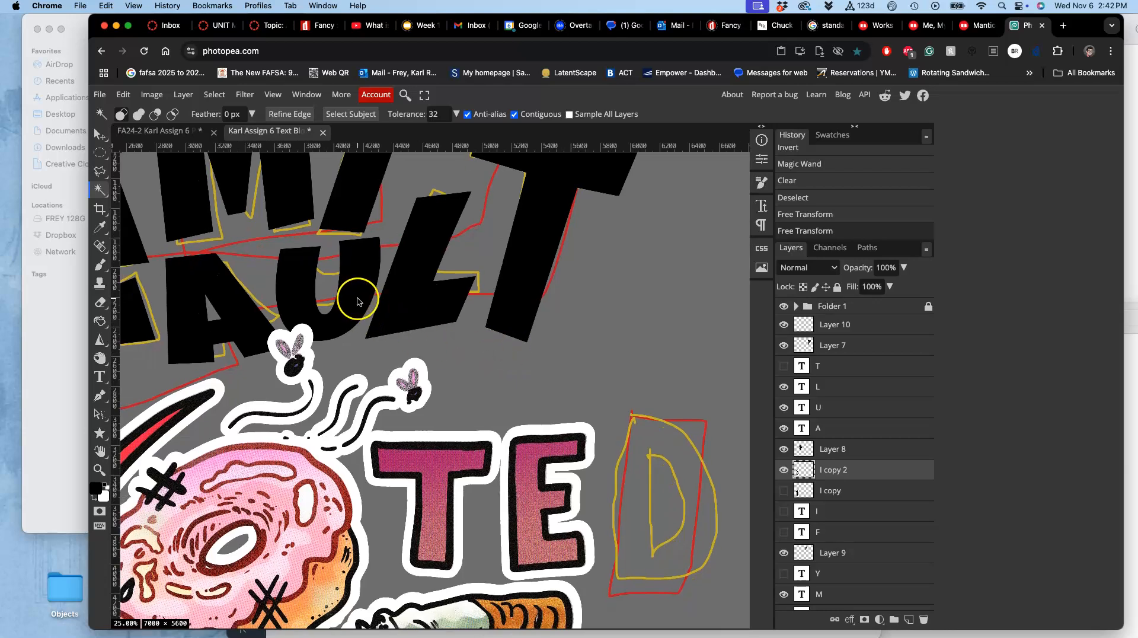
Duplicate the U text layer from FAULT, place it below the I copy 2 layer and move it onto the sketched D.
scroll(811, 516, down, 1)
scroll(811, 509, down, 1)
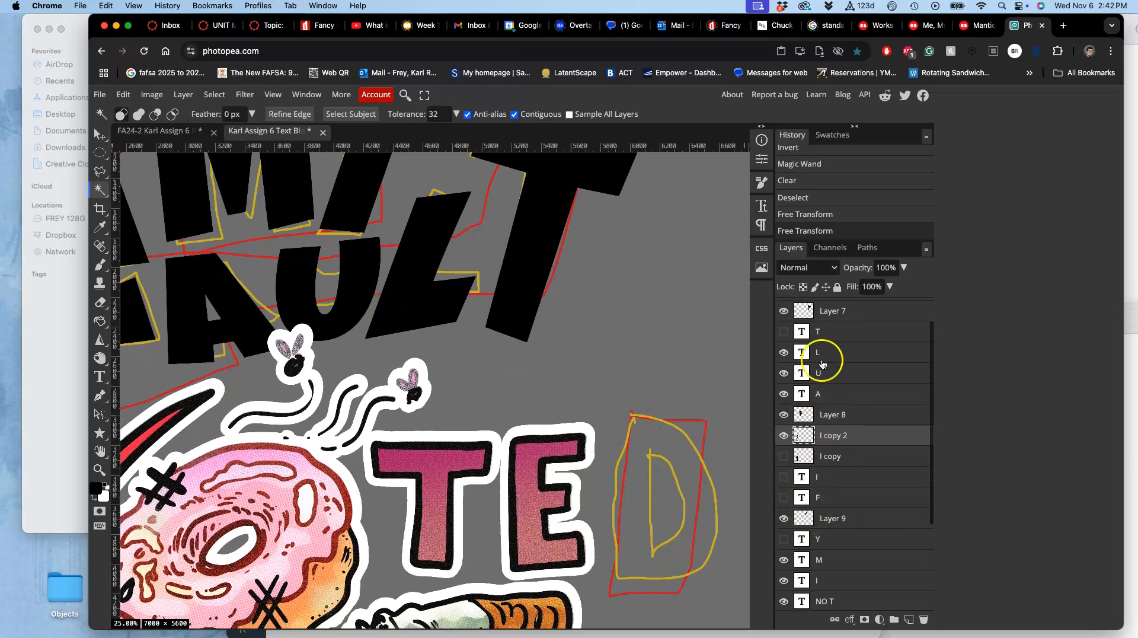
click(826, 374)
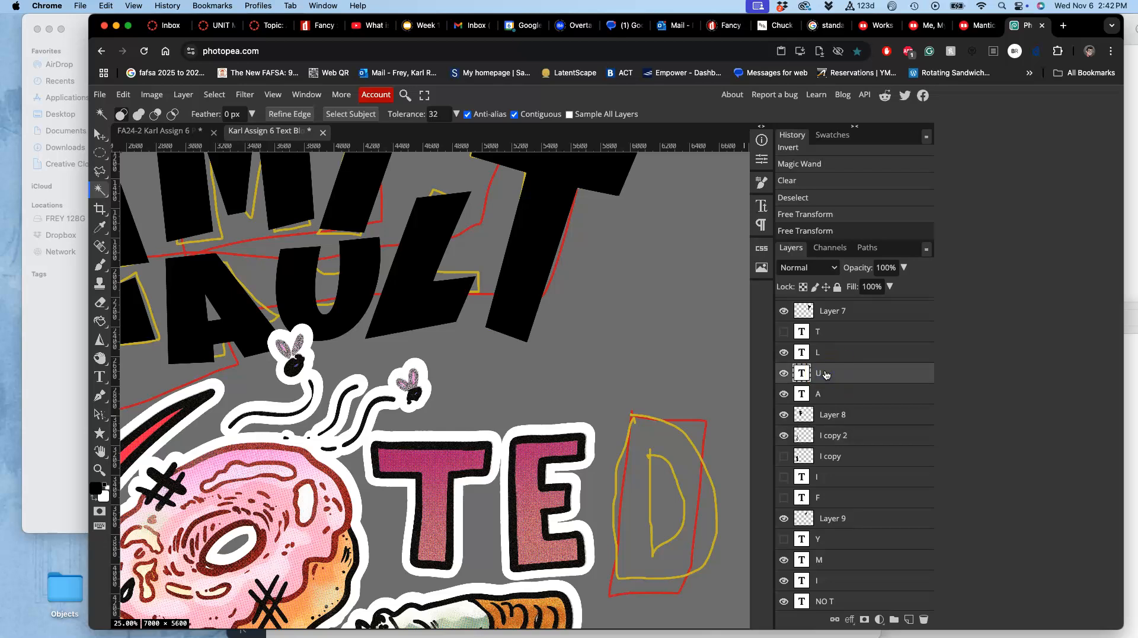
key(super+j)
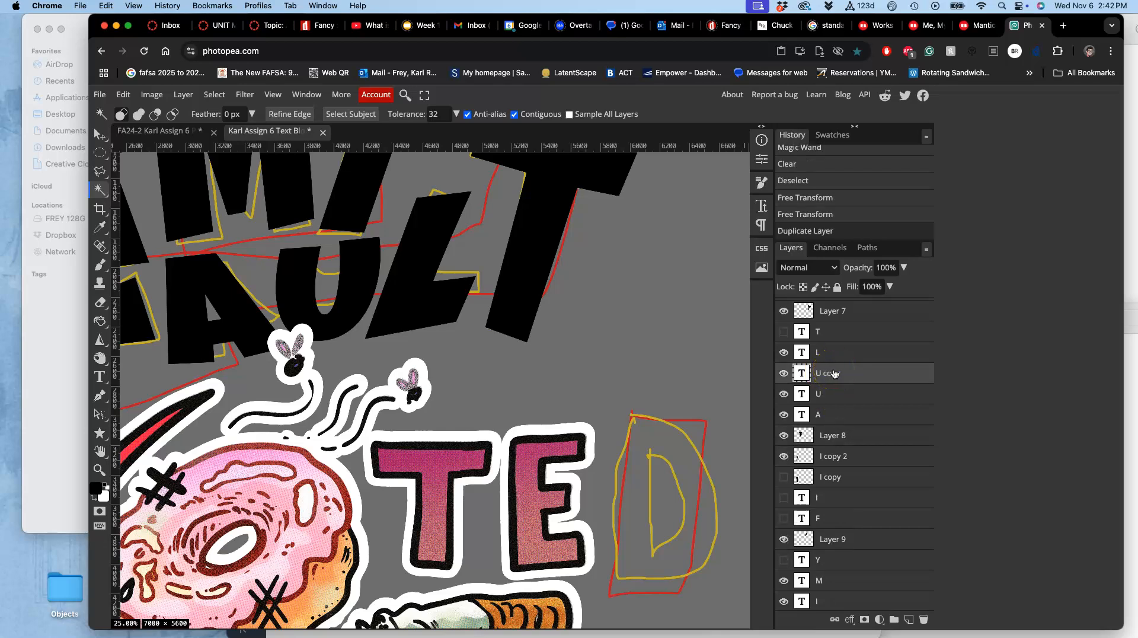
drag(834, 372, 833, 456)
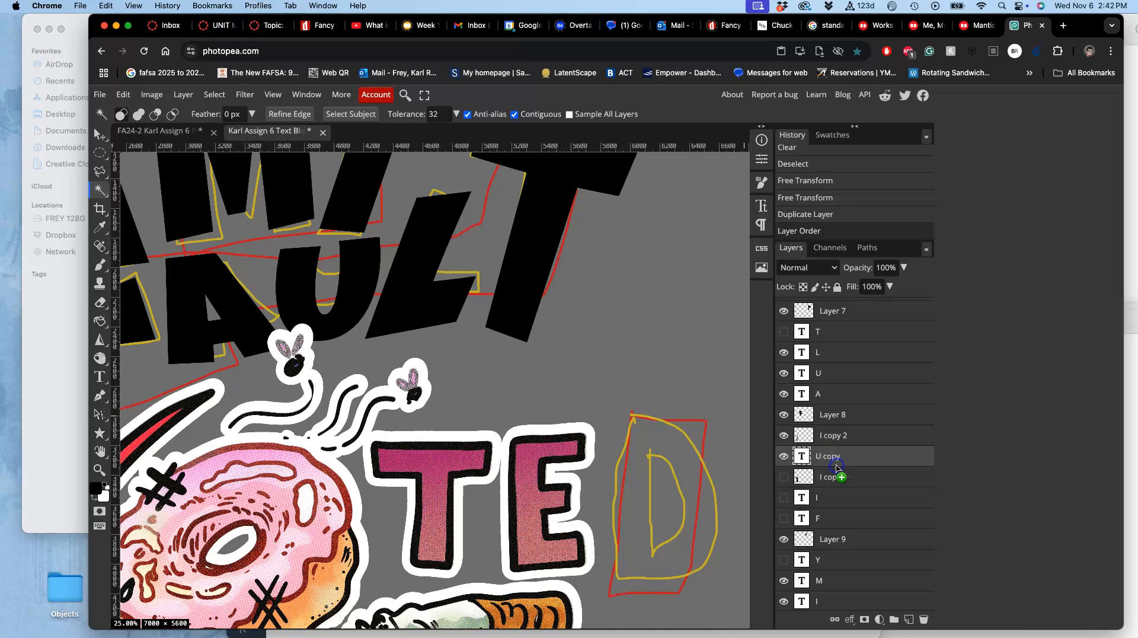
click(99, 134)
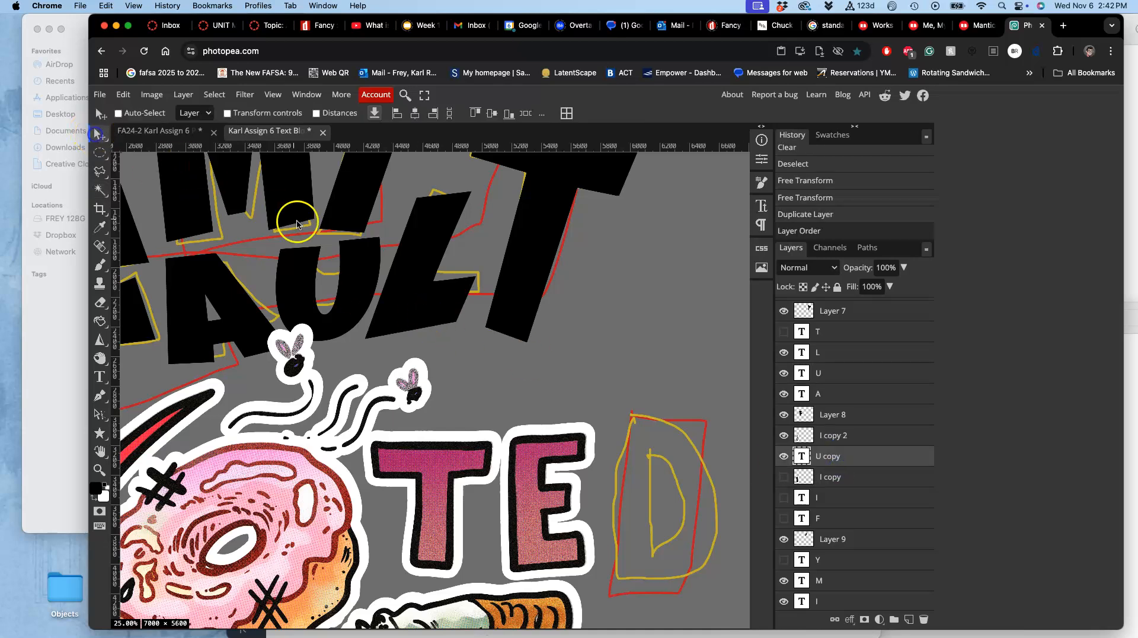
mouse_move(352, 270)
mouse_down()
mouse_move(432, 356)
mouse_move(617, 501)
mouse_move(681, 504)
mouse_up()
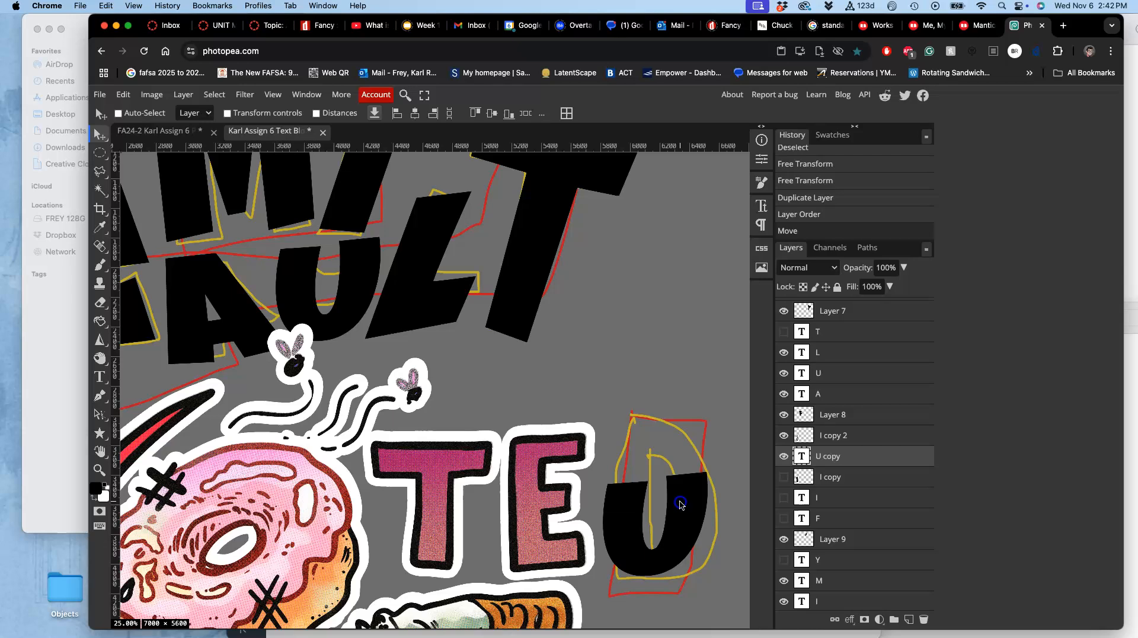
Replace the text of the duplicated U with D.
double_click(802, 456)
text(D)
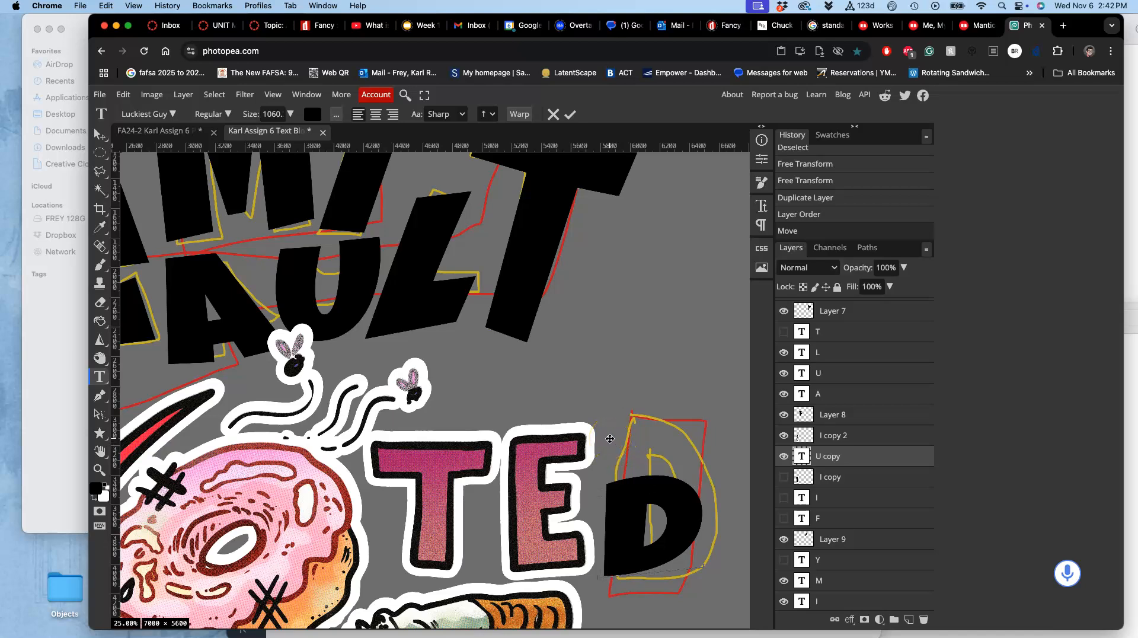
click(101, 140)
Stretch the D vertically to about 169% and shift it over its sketch.
key(super+t)
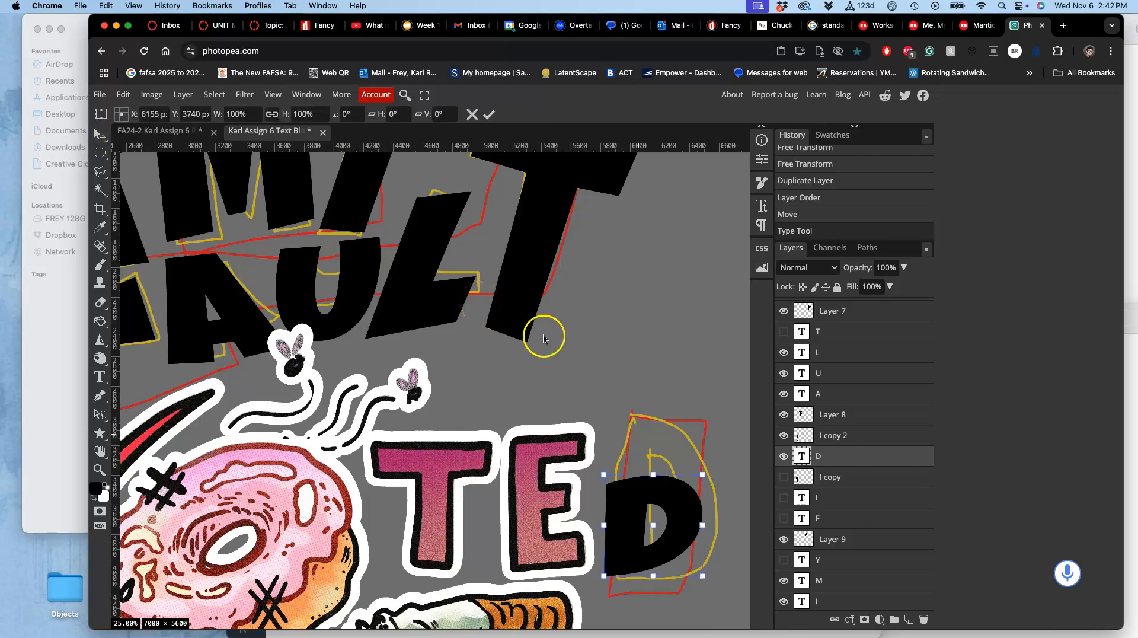
drag(655, 474, 654, 404)
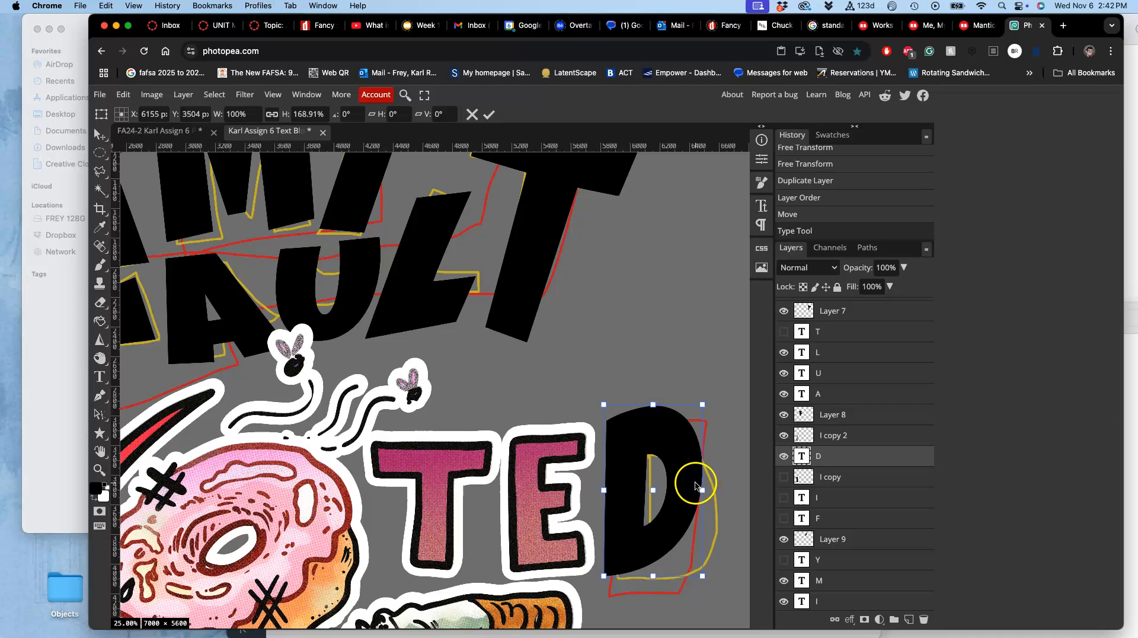
drag(689, 490, 691, 495)
key(super+minus)
key(super+minus)
key(super+minus)
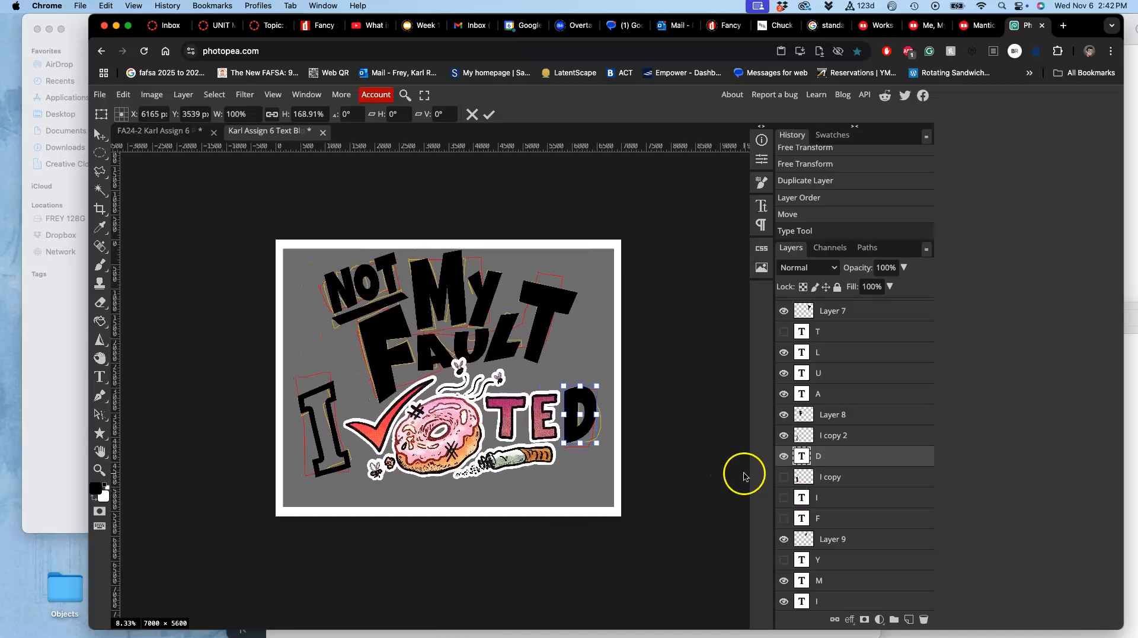
Flip the stretched D vertically and apply the transformation.
right_click(587, 403)
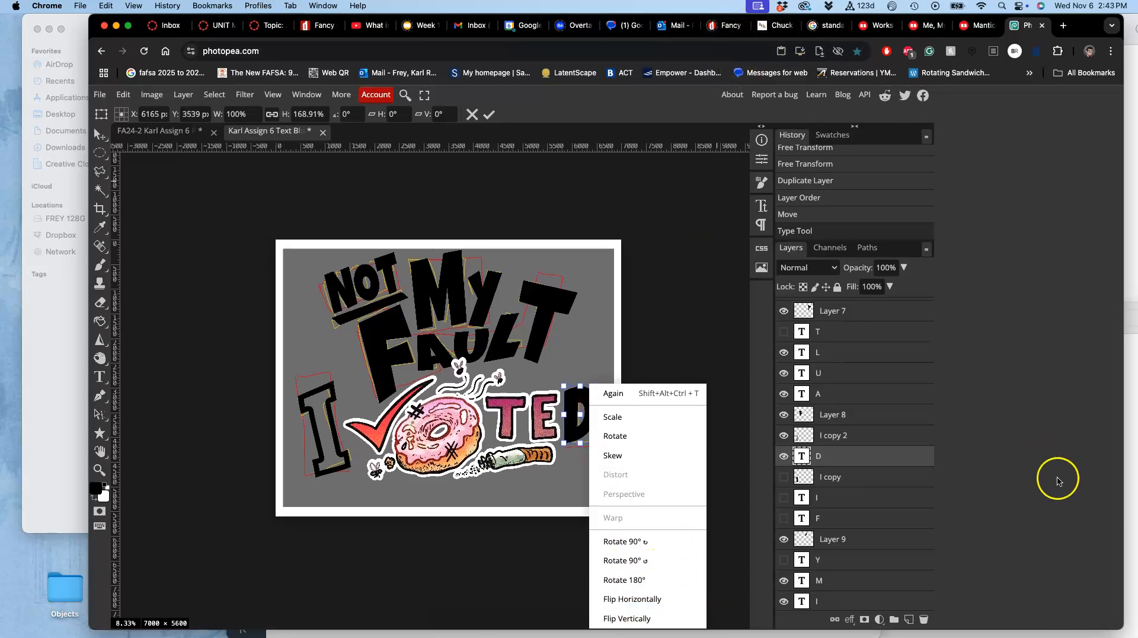
drag(1117, 624, 1116, 600)
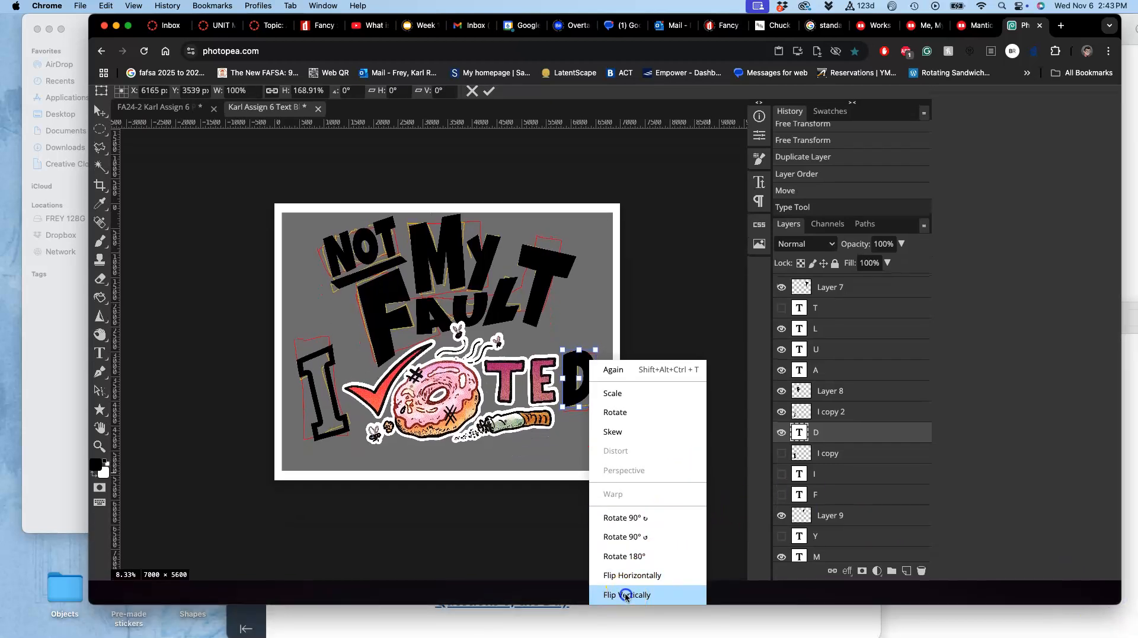
click(626, 591)
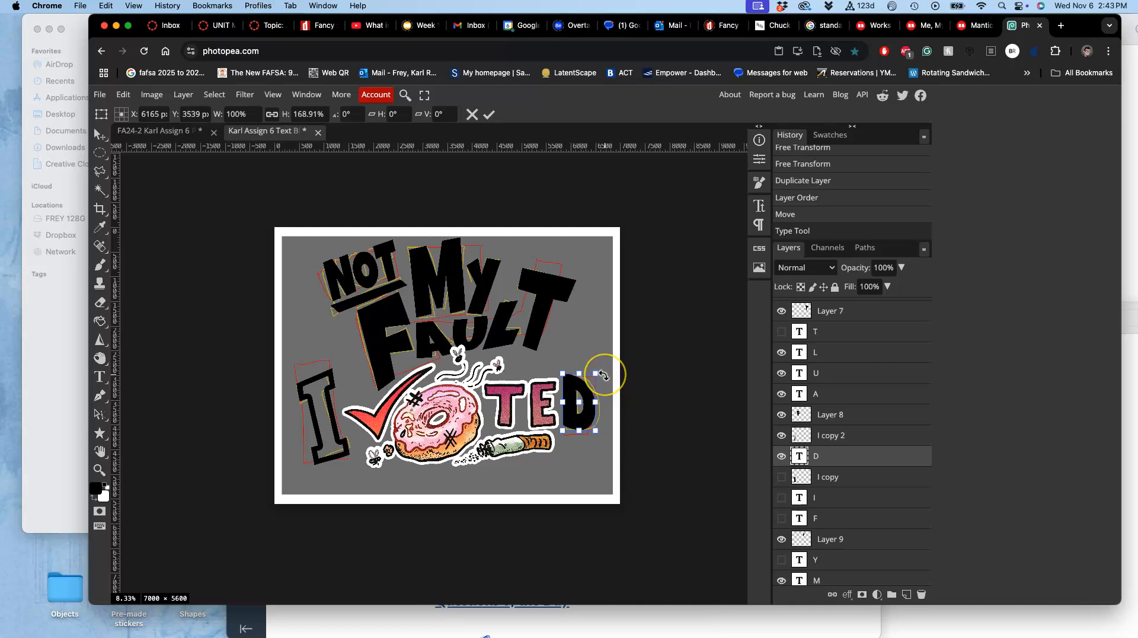
scroll(604, 374, up, 3)
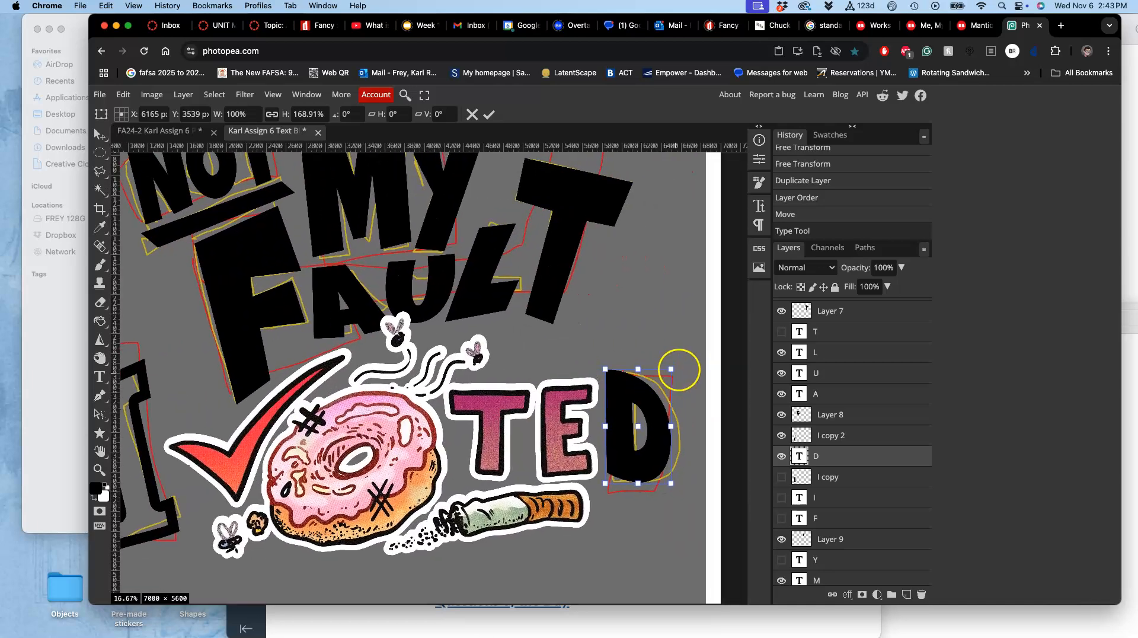
right_click(645, 395)
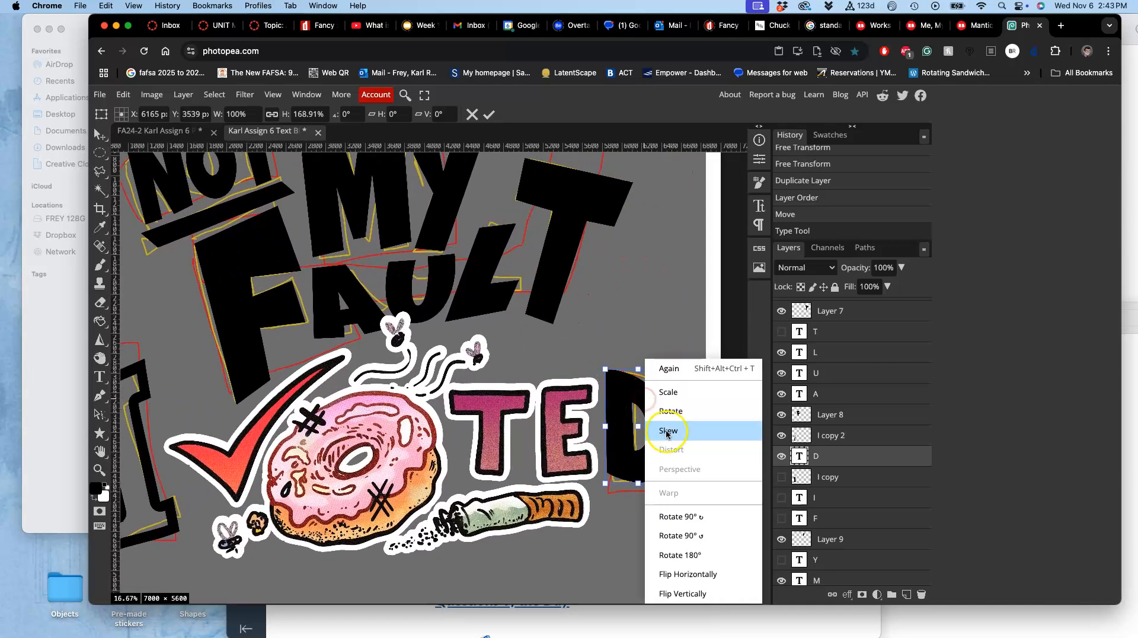
click(626, 401)
key(Return)
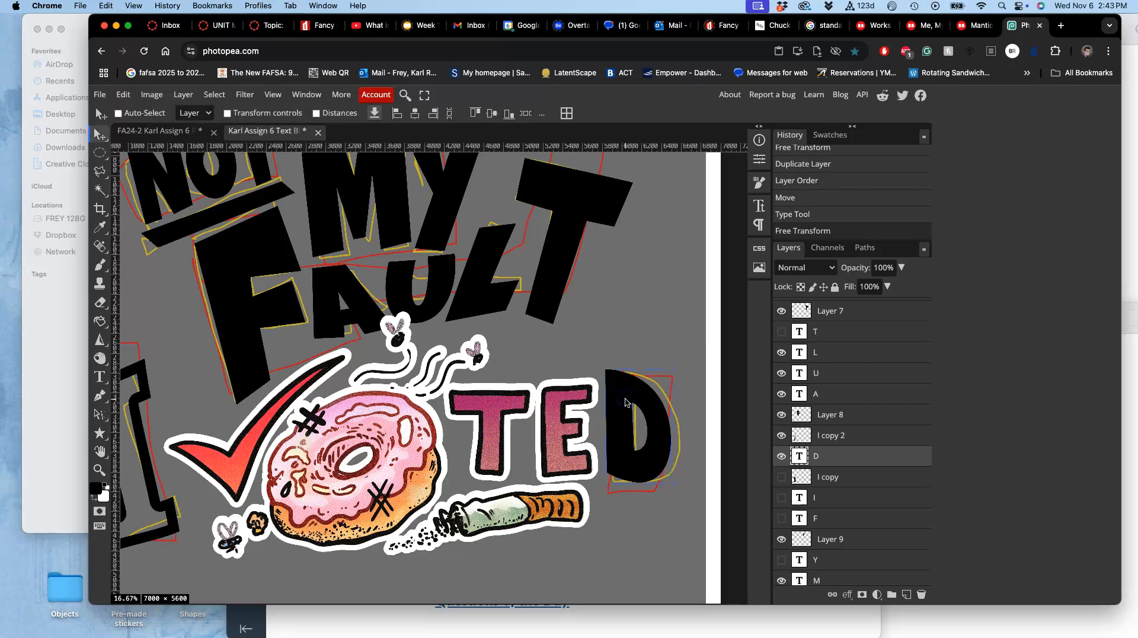
Skew the D to fit the slant of the sketch and nudge it slightly closer to the E.
key(alt+super+t)
right_click(648, 395)
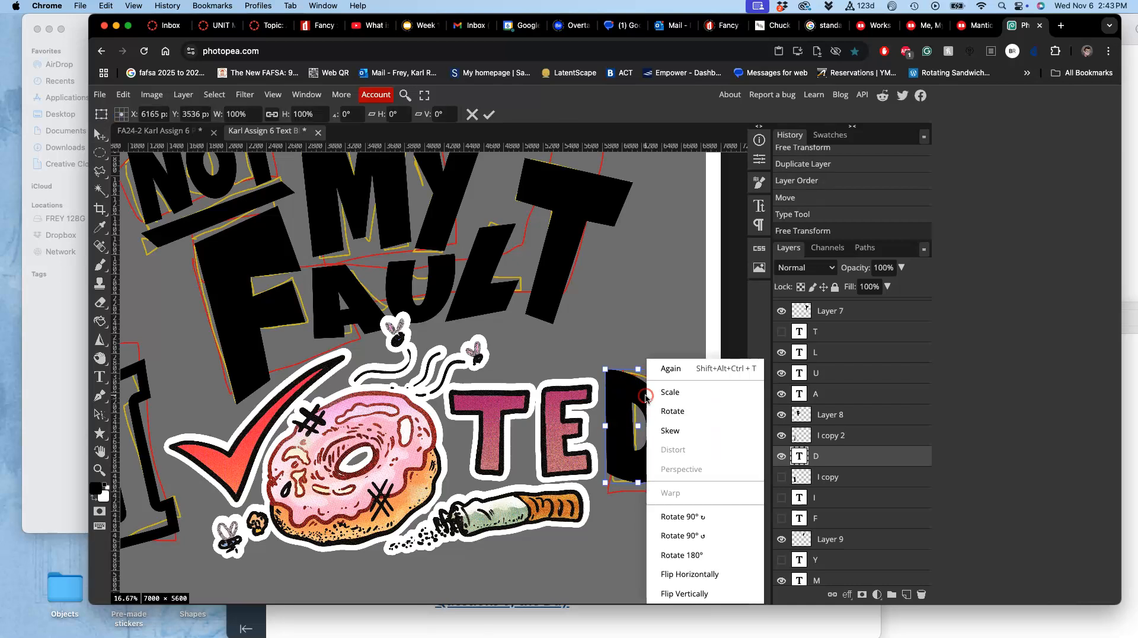
click(671, 431)
drag(672, 416, 645, 400)
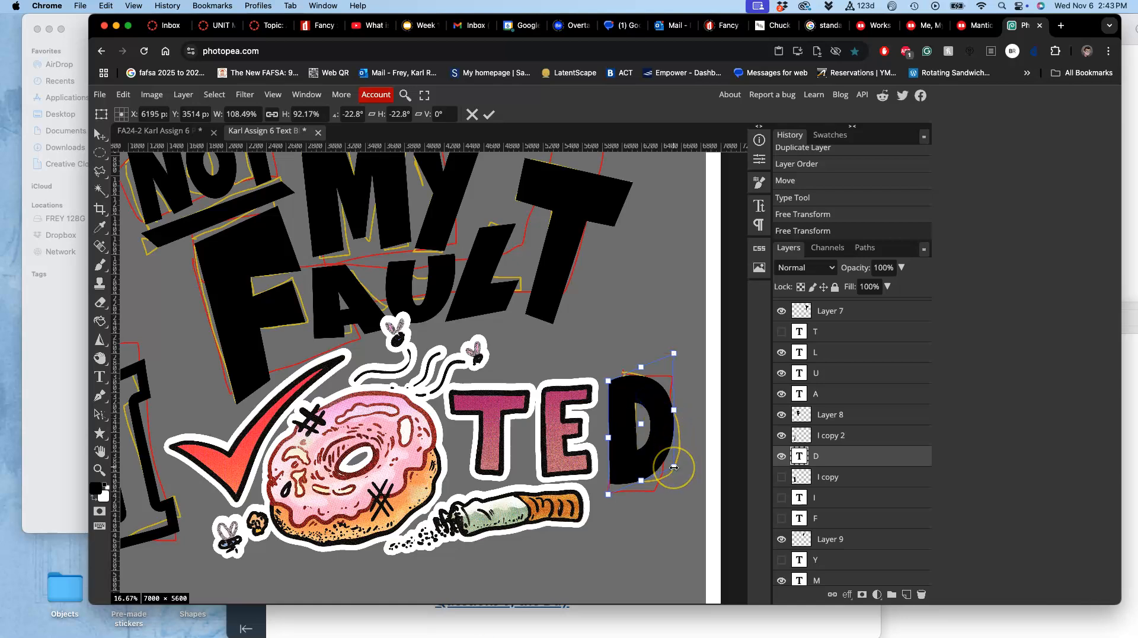
drag(674, 468, 670, 462)
key(Return)
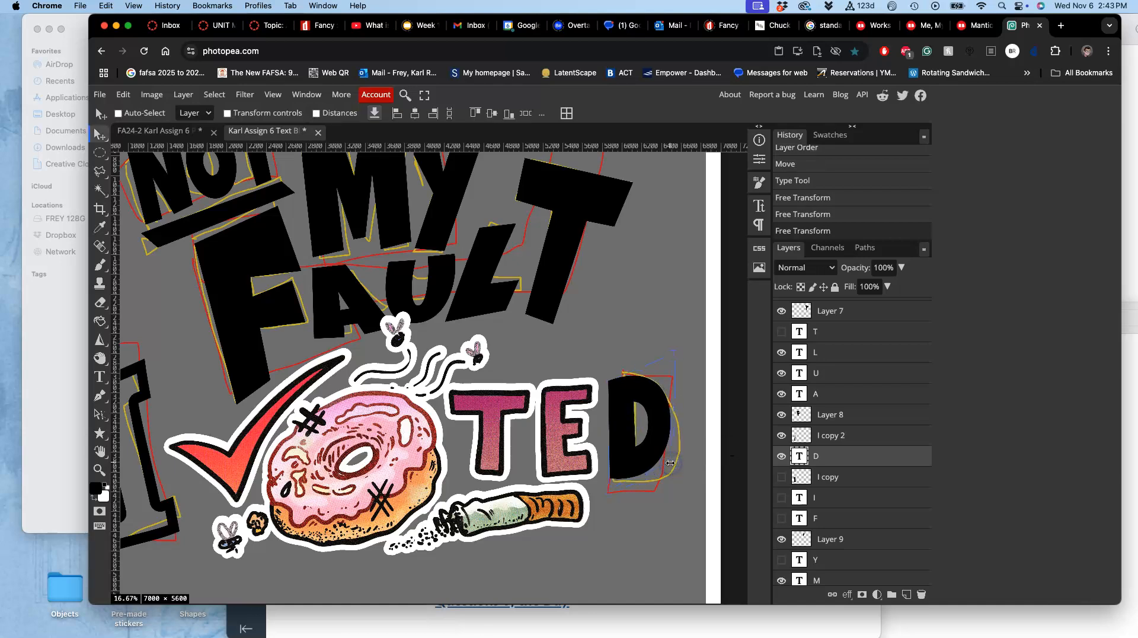
drag(661, 418, 658, 418)
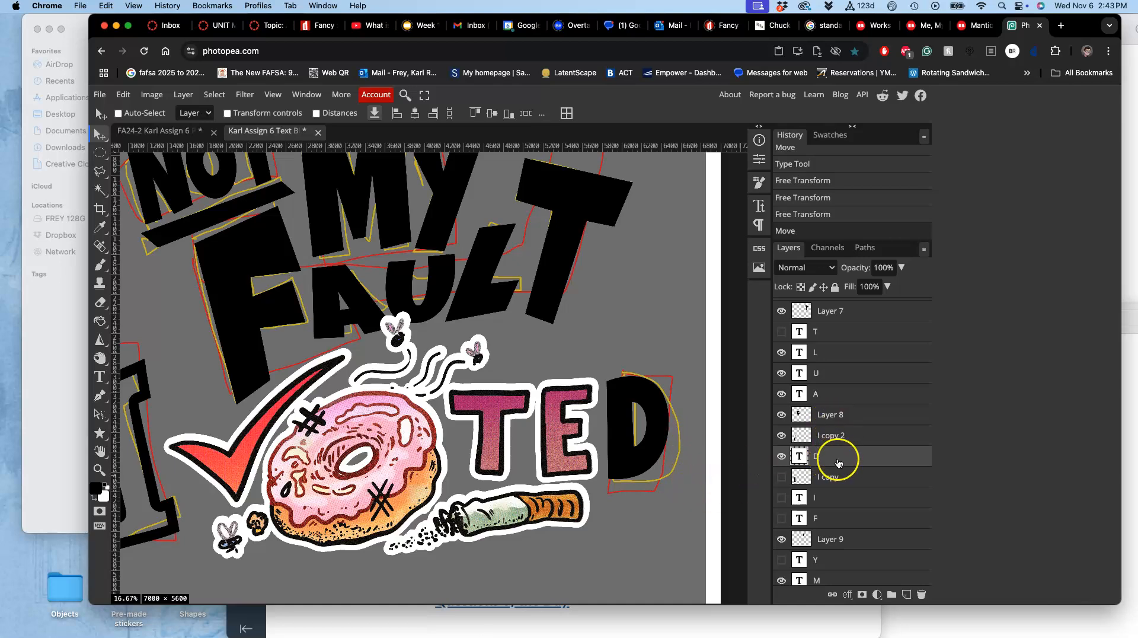
Duplicate the D text layer, hide the original and rasterize the copy.
key(super+j)
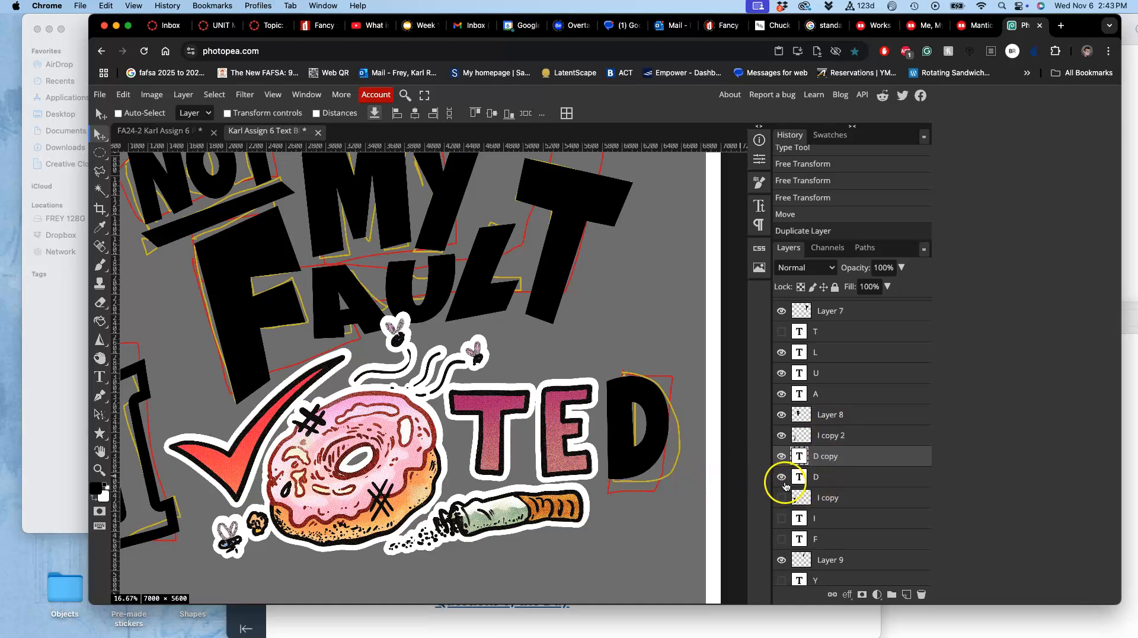
click(782, 478)
right_click(845, 460)
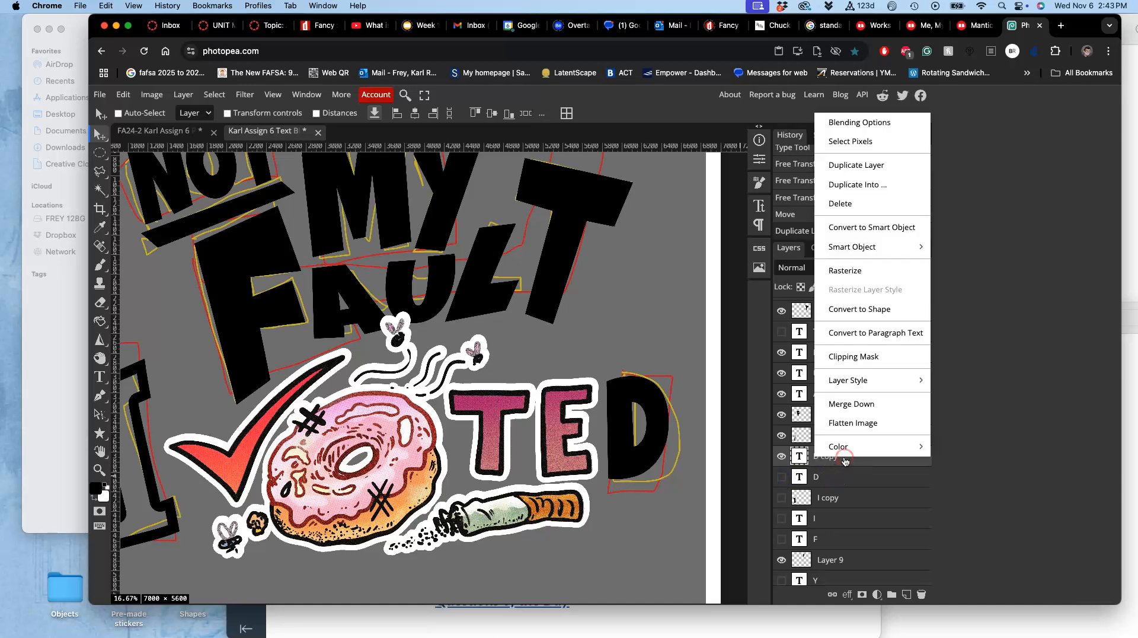
click(846, 271)
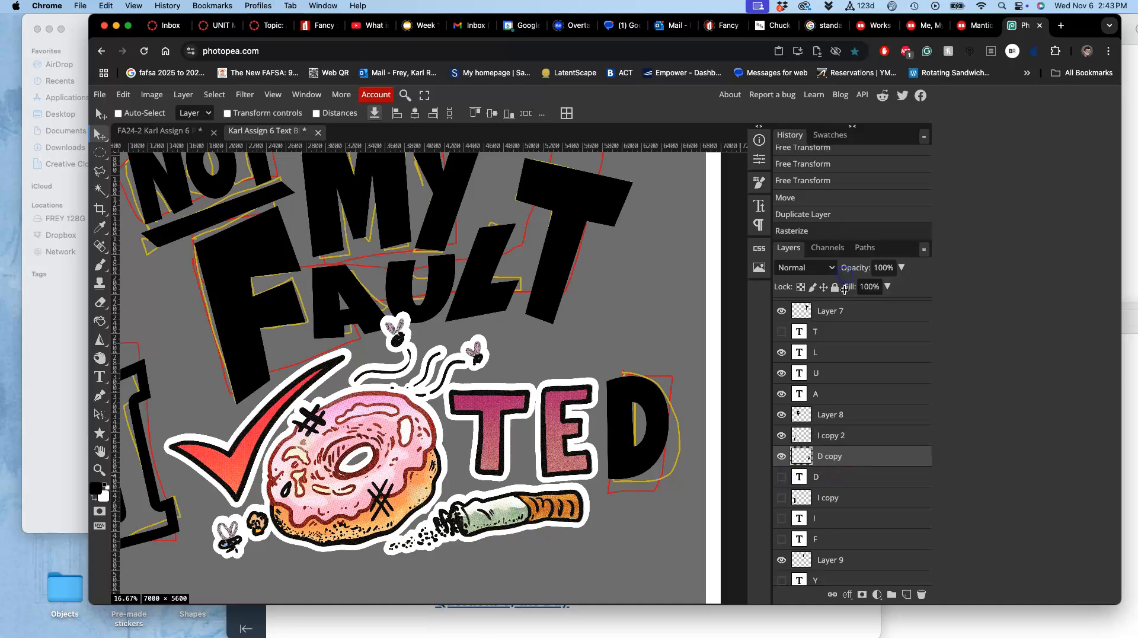
Duplicate the rasterized D layer and hide the one beneath it.
double_click(861, 459)
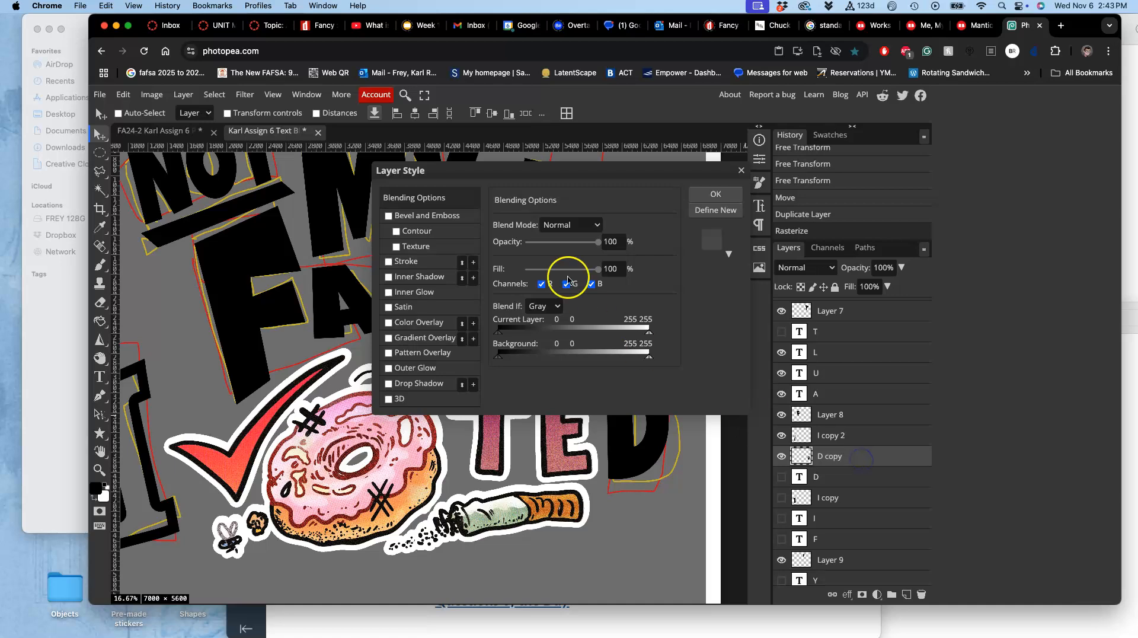
click(708, 194)
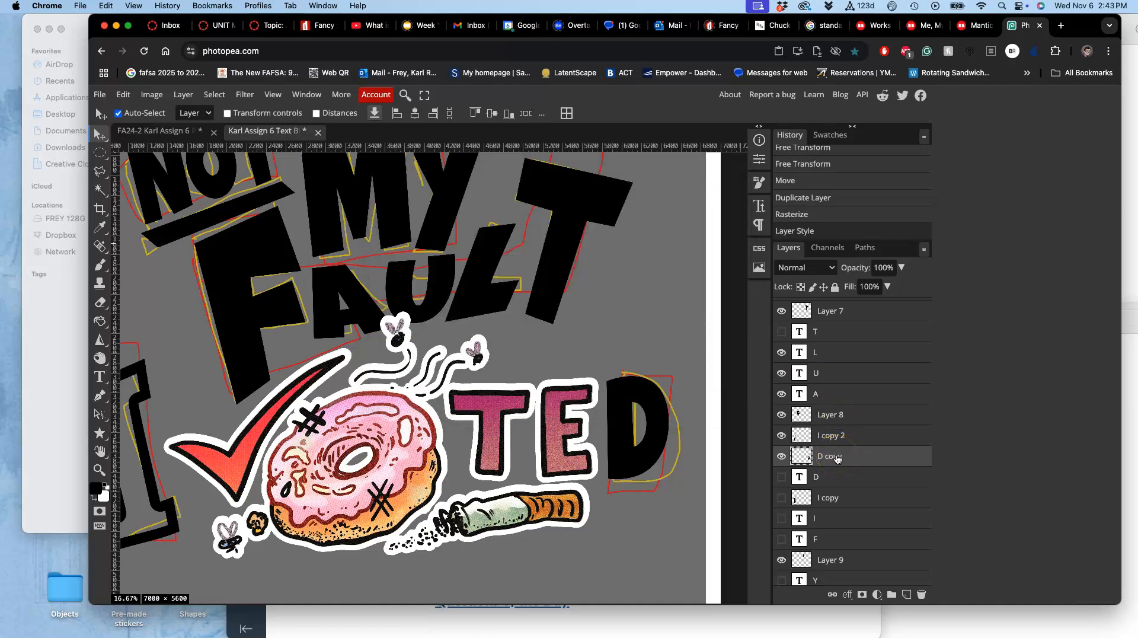
key(super+j)
click(781, 478)
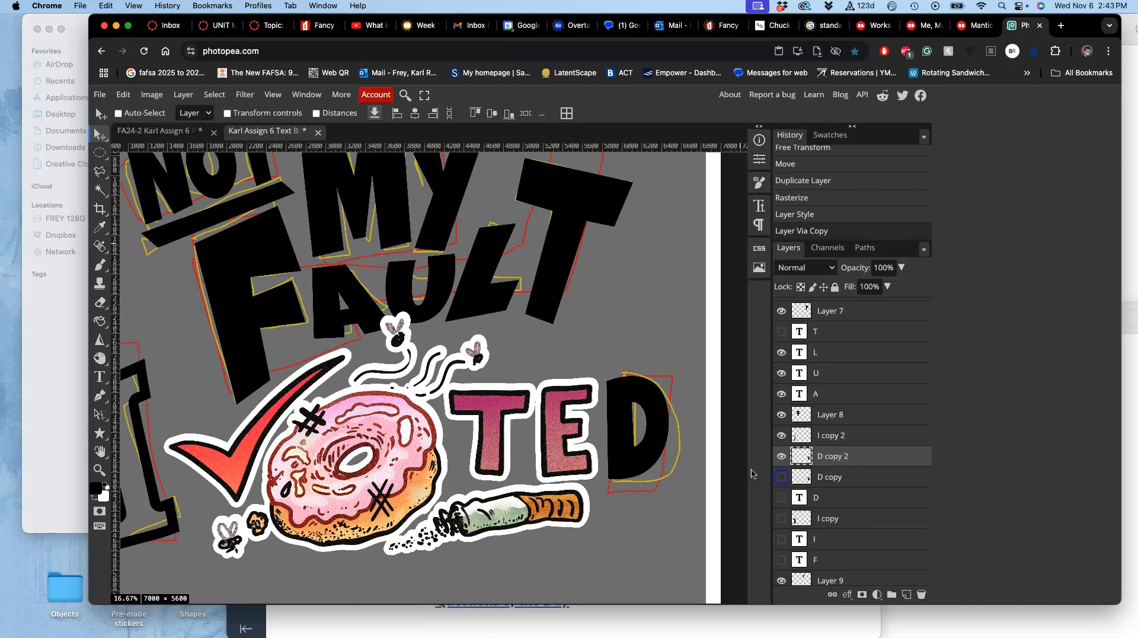
Add a white inside stroke of 63 px to the D copy 2 layer.
double_click(866, 461)
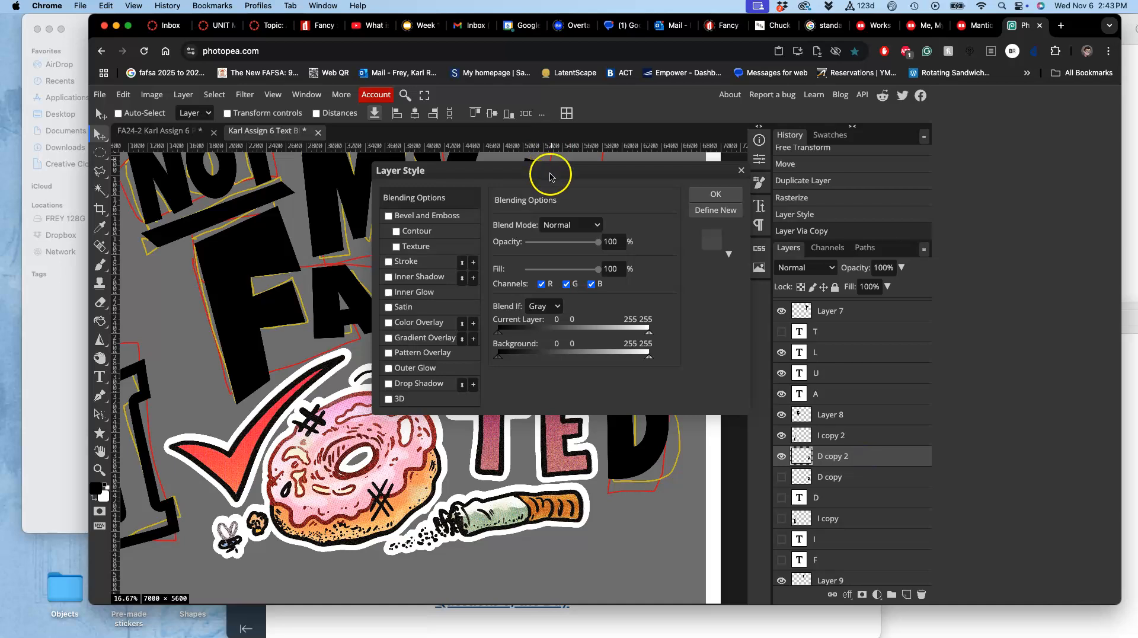
drag(557, 171, 365, 163)
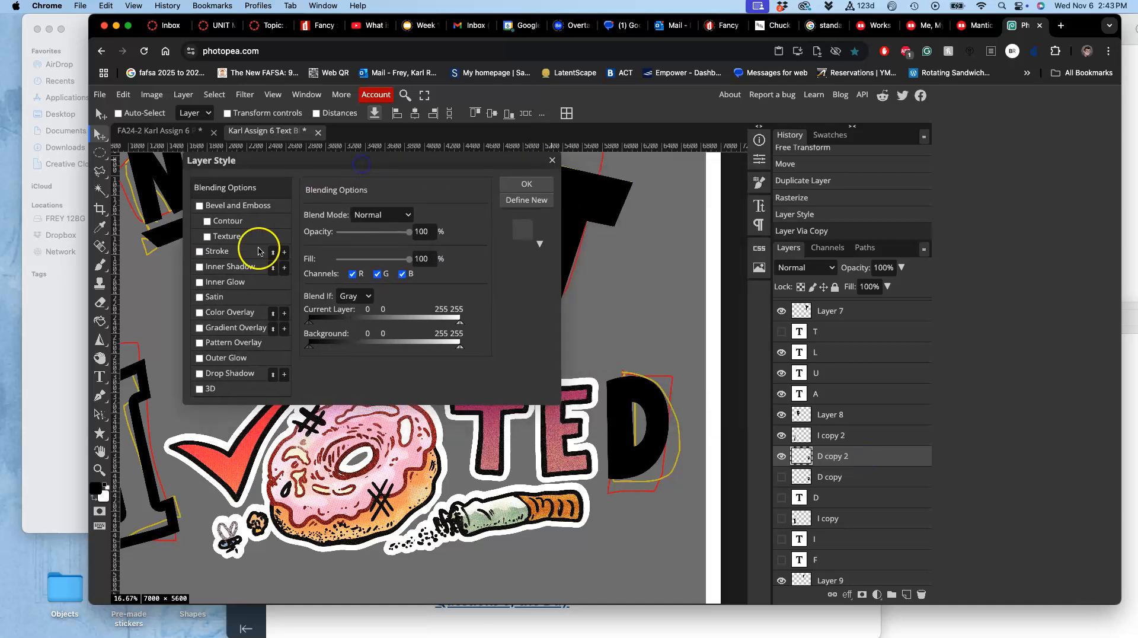
click(200, 252)
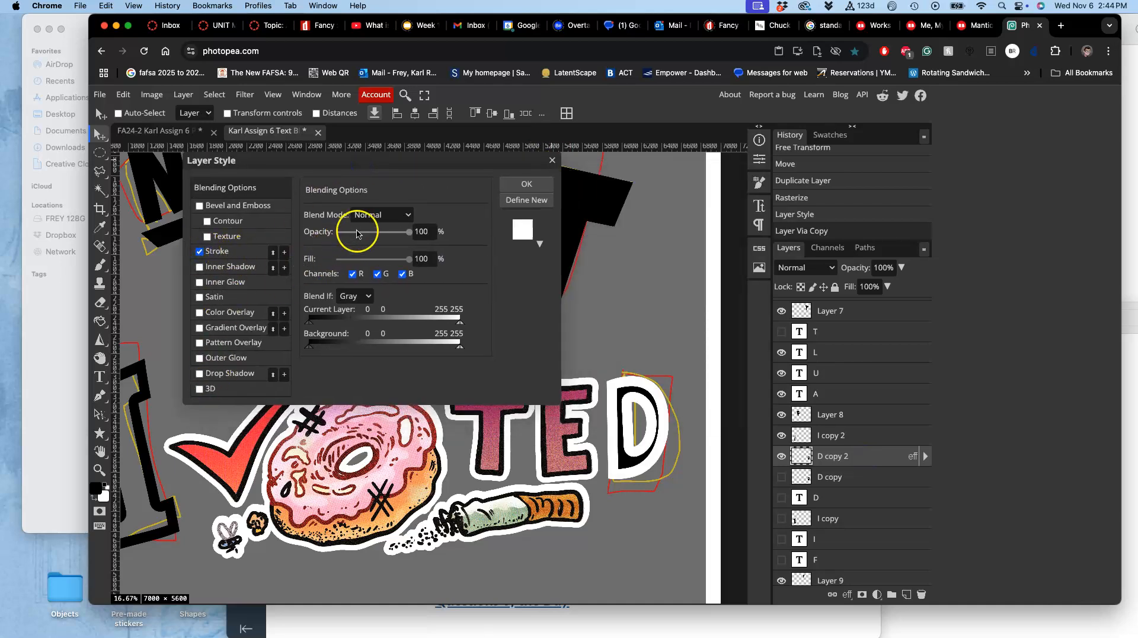
click(255, 257)
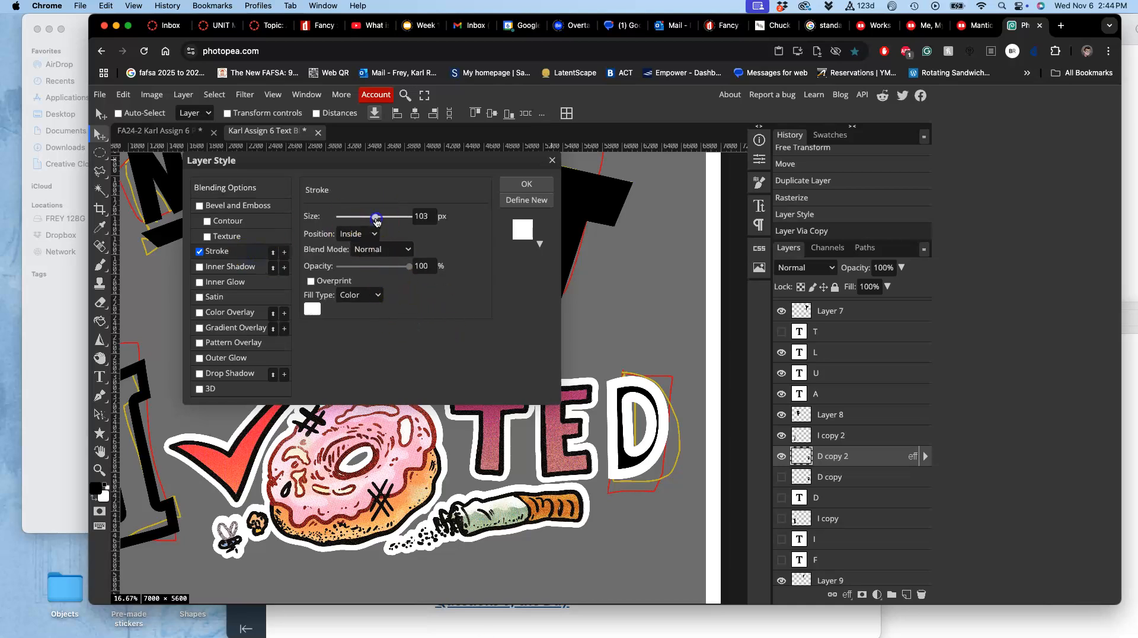
drag(374, 221, 360, 221)
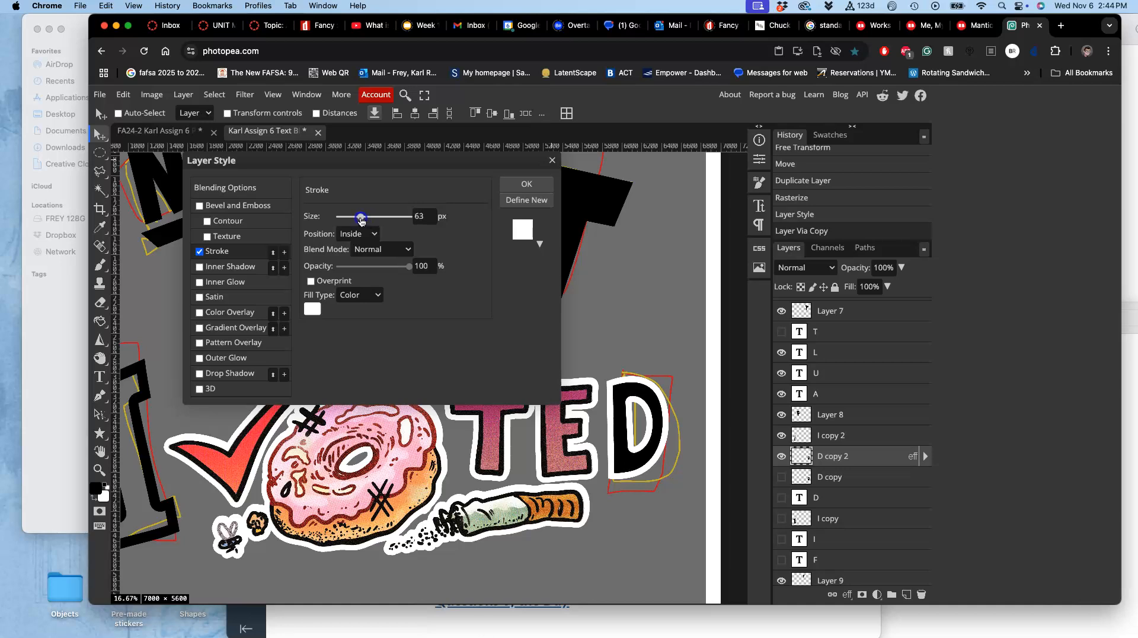
click(520, 185)
Rasterize the layer style of D copy 2 and invert its colors.
right_click(884, 458)
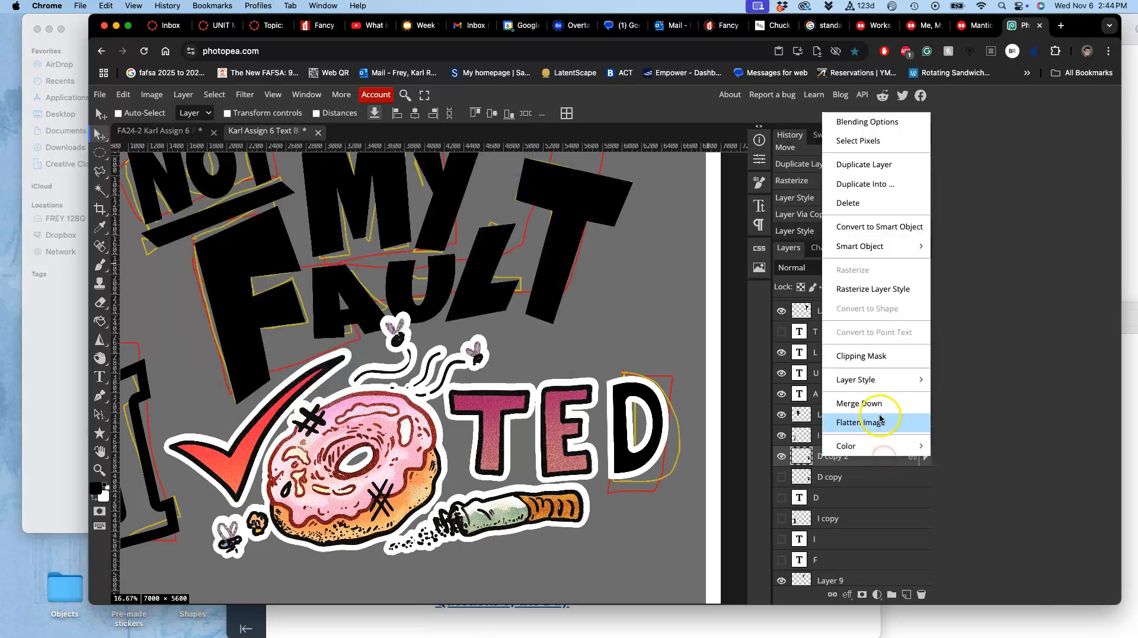
click(874, 290)
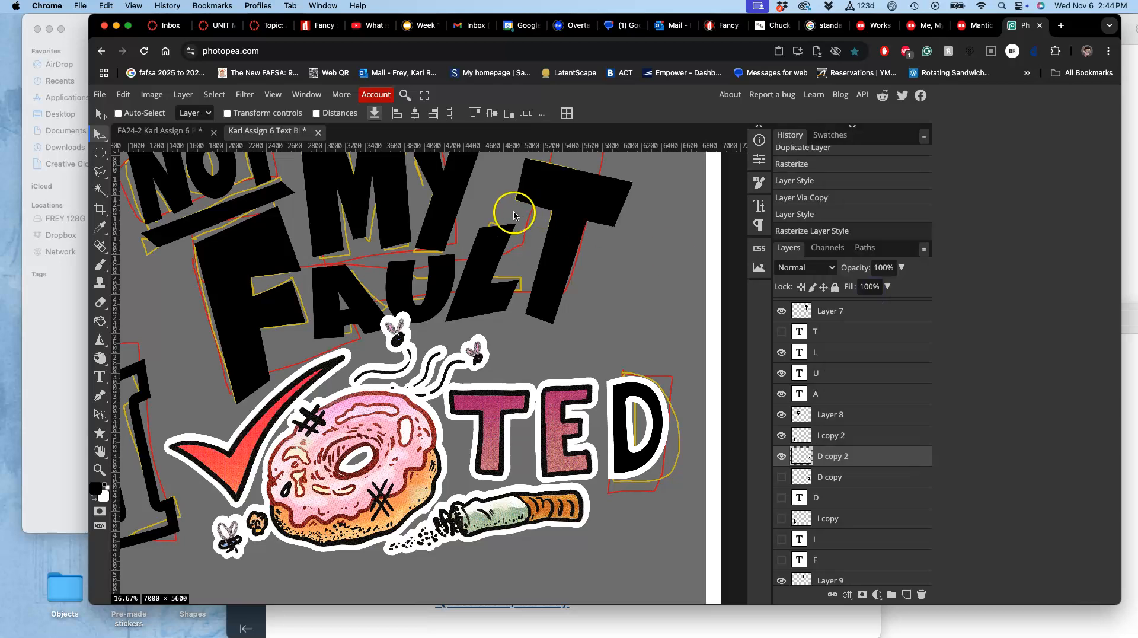
click(153, 95)
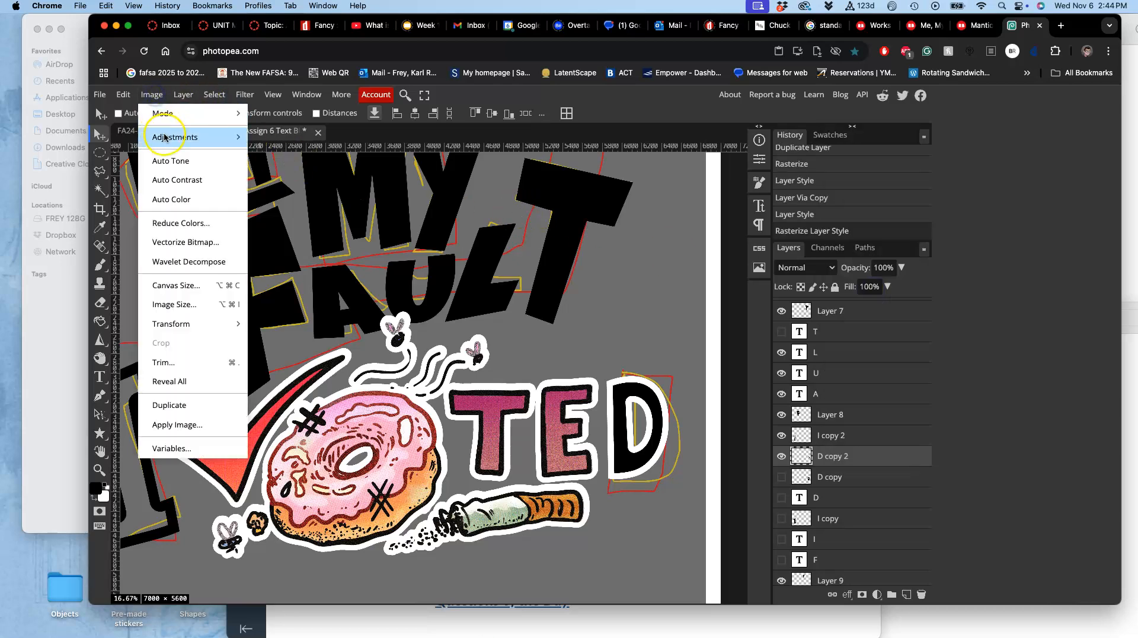
mouse_move(178, 137)
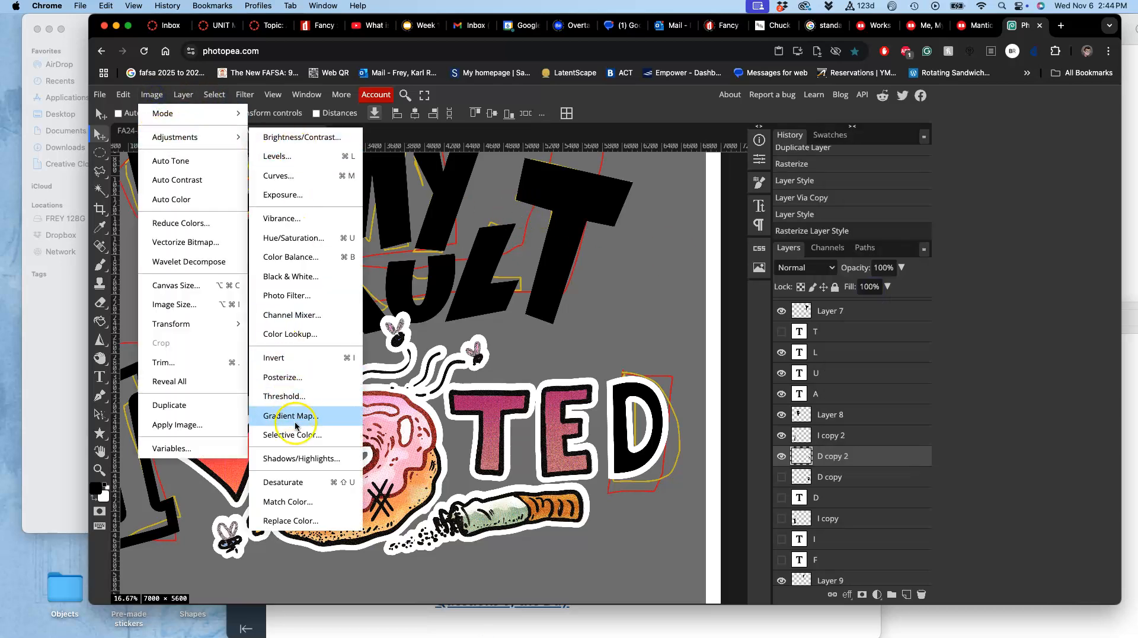
click(287, 359)
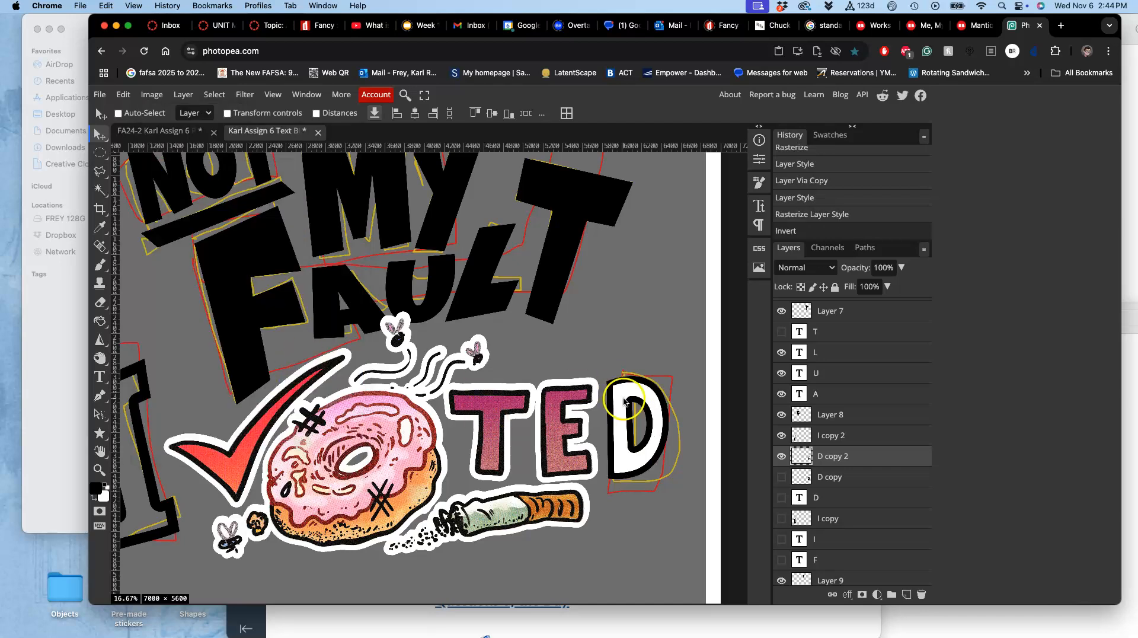
Select the D's white fill with the Magic Wand, delete it and deselect, leaving only the black outline.
click(101, 192)
click(635, 391)
key(Delete)
key(ctrl+d)
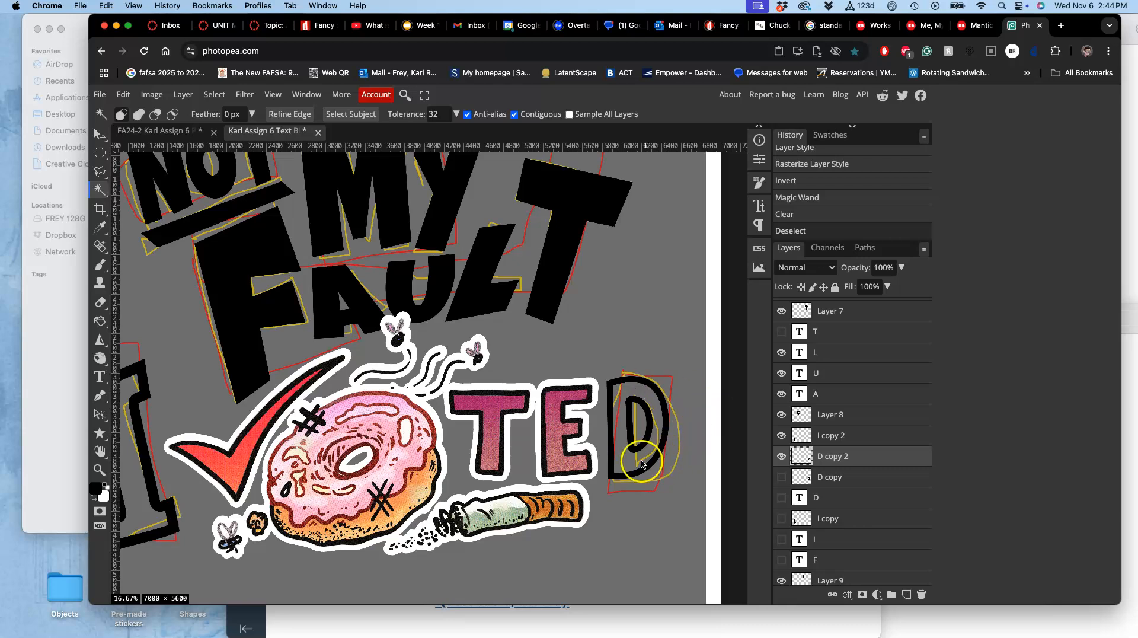
Round the outer upper-left corner of the D outline by lassoing the sharp tip, deleting it and deselecting.
key(ctrl+plus)
key(ctrl+plus)
scroll(638, 465, right, 10)
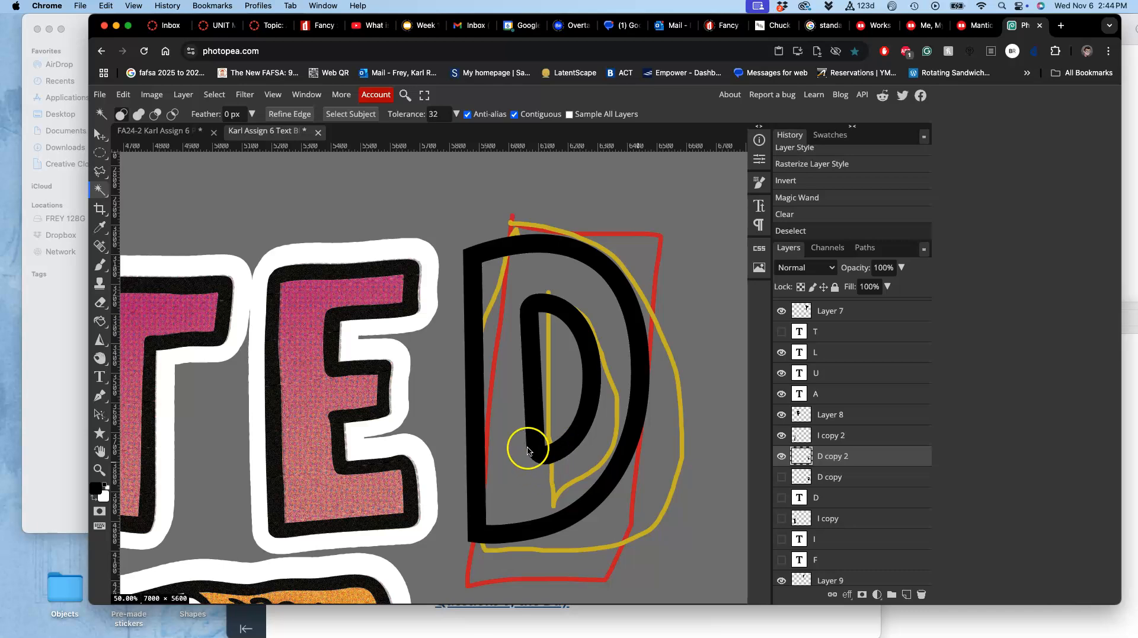
scroll(495, 353, down, 1)
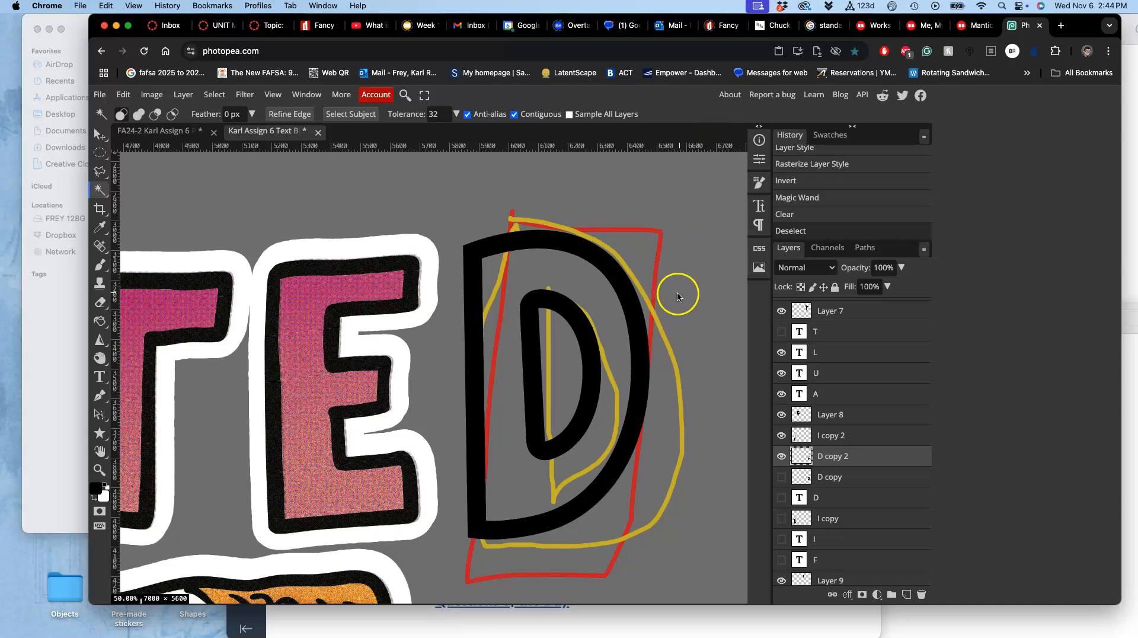
scroll(674, 287, up, 2)
scroll(646, 297, right, 3)
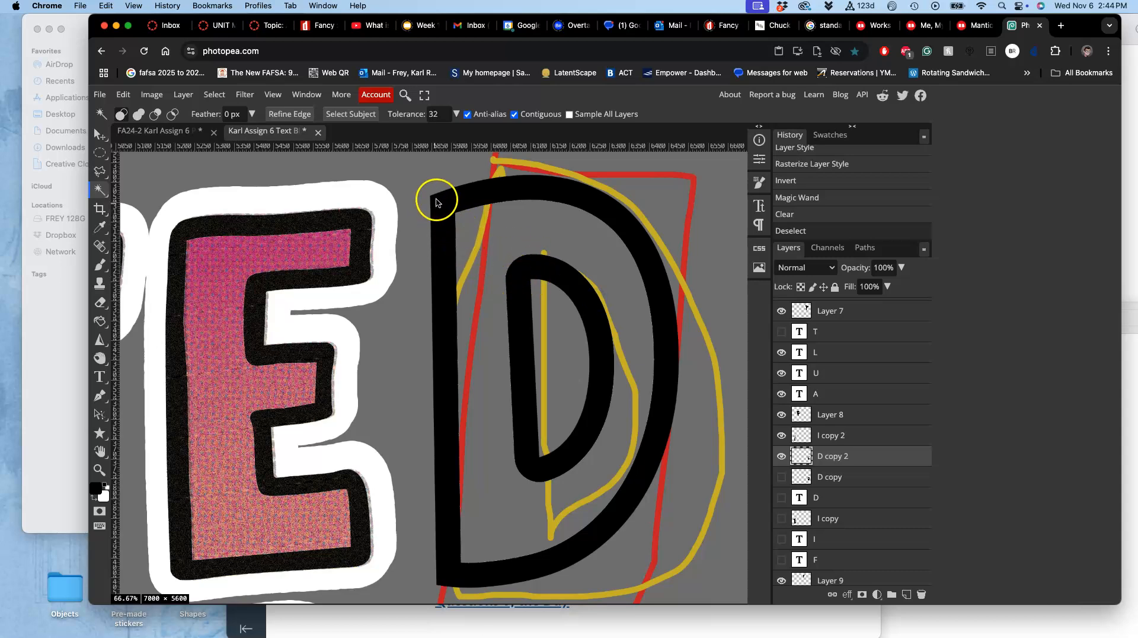
right_click(101, 171)
click(137, 171)
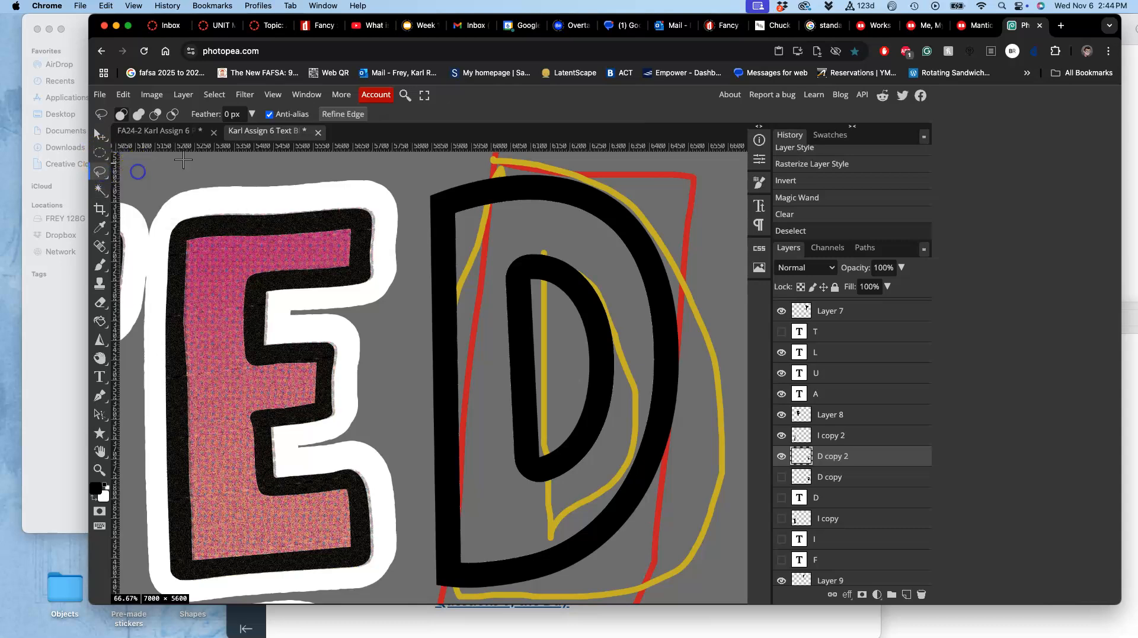
scroll(437, 172, up, 3)
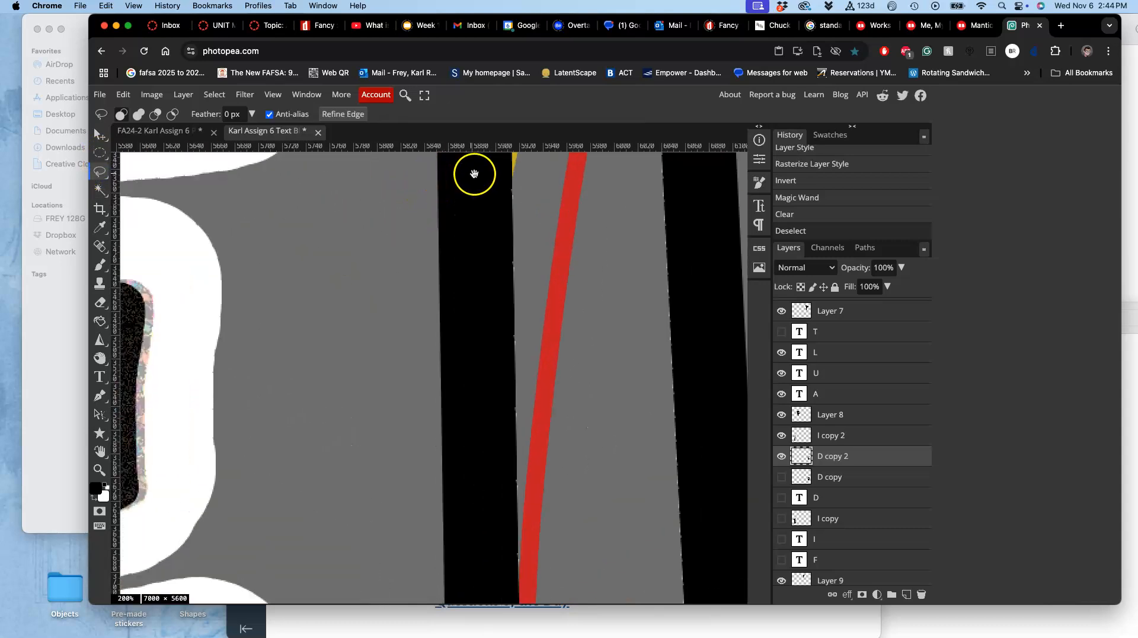
scroll(474, 173, up, 10)
scroll(474, 174, right, 3)
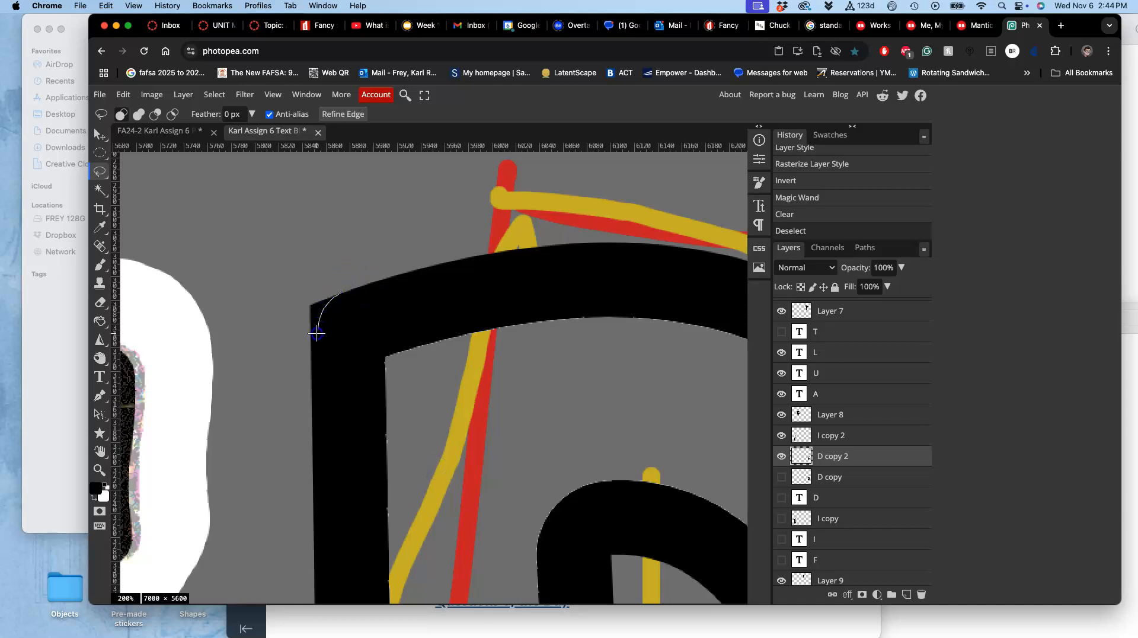
drag(311, 230, 314, 228)
key(Delete)
key(ctrl+d)
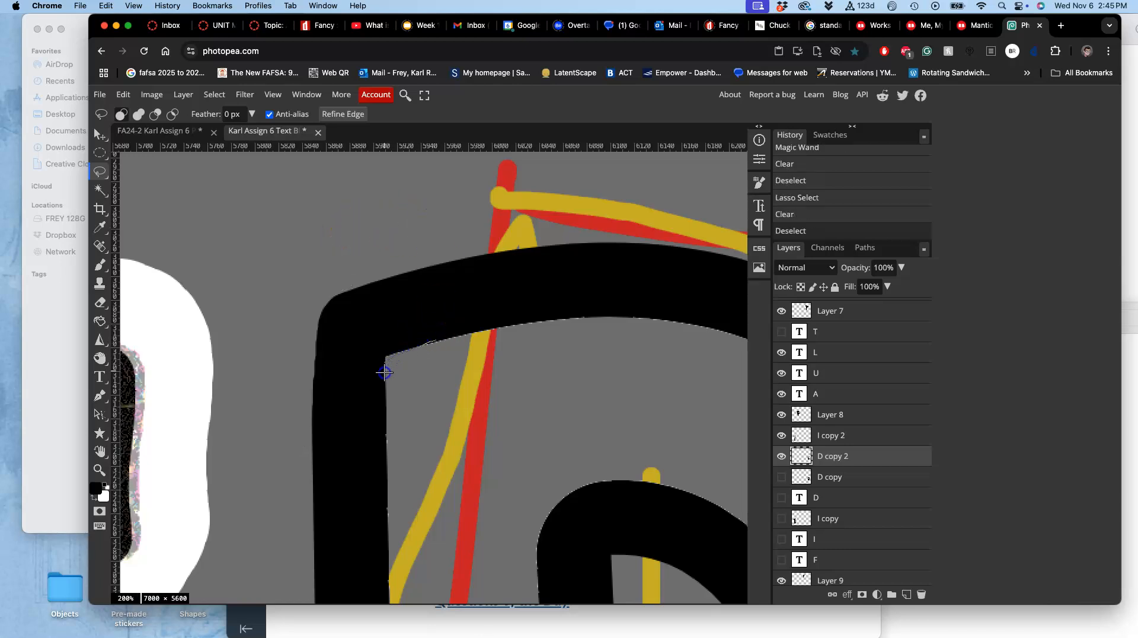
Lasso around the inner upper-left corner of the D outline, clear the selected area and deselect.
drag(389, 439, 401, 411)
key(Delete)
key(ctrl+d)
Round the outer lower-left corner of the D outline by lassoing the sharp tip and deleting it.
key(space)
drag(469, 440, 433, 117)
drag(430, 414, 429, 87)
drag(434, 345, 432, 295)
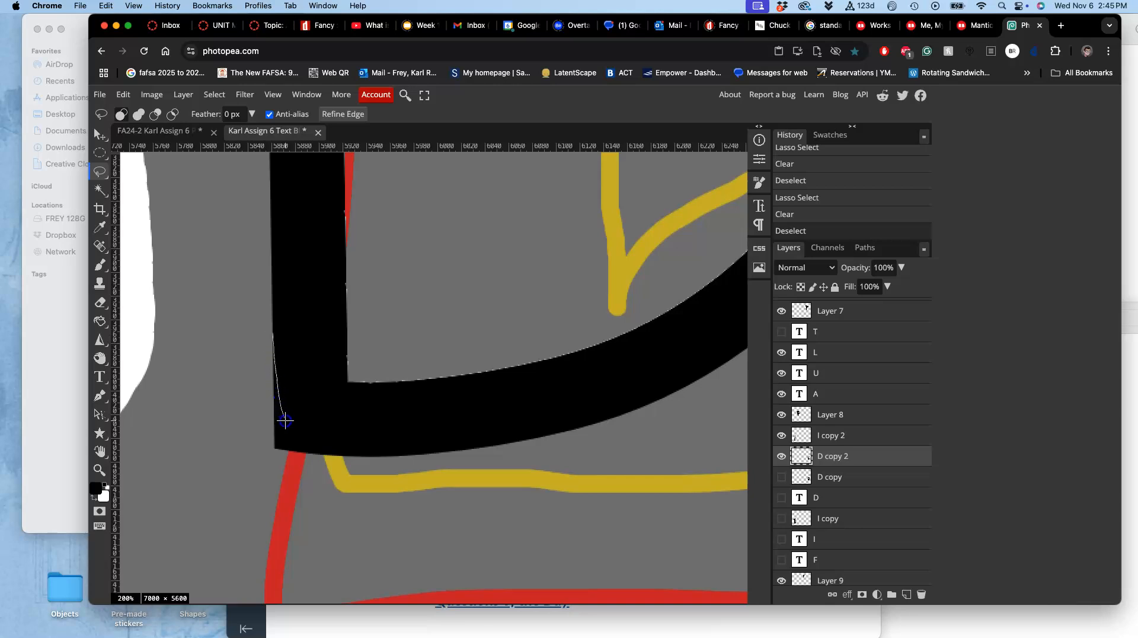
mouse_move(368, 485)
mouse_down()
mouse_move(228, 489)
mouse_move(209, 356)
mouse_up()
key(Delete)
click(308, 384)
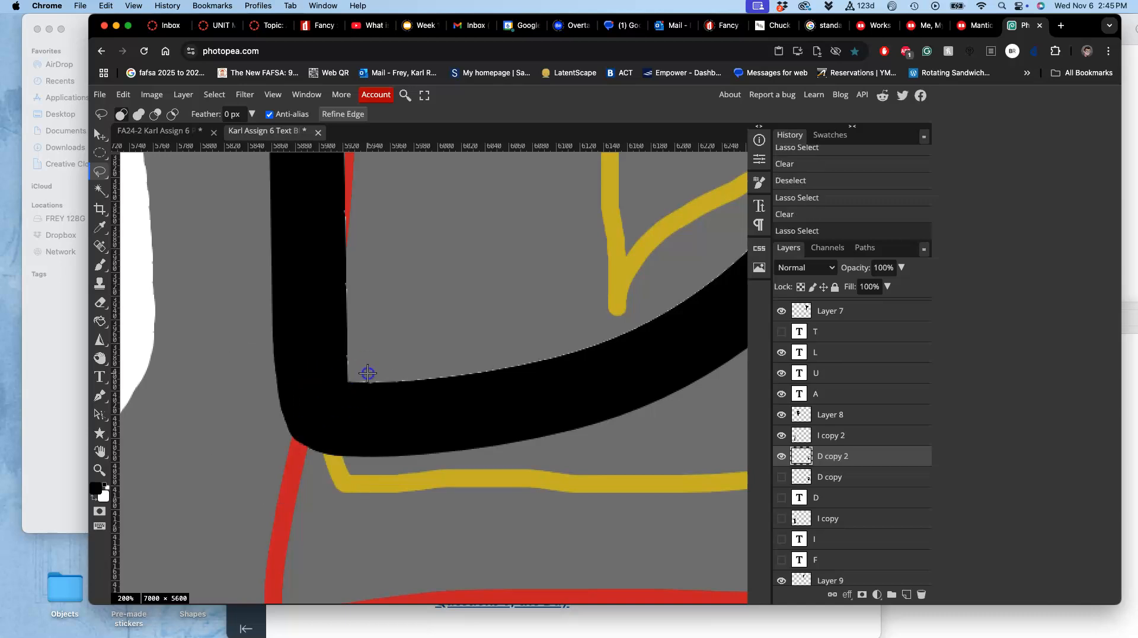
Set the brush size to 26 px, clear the leftover selection and round the D's inner lower-left corner with black paint.
click(101, 264)
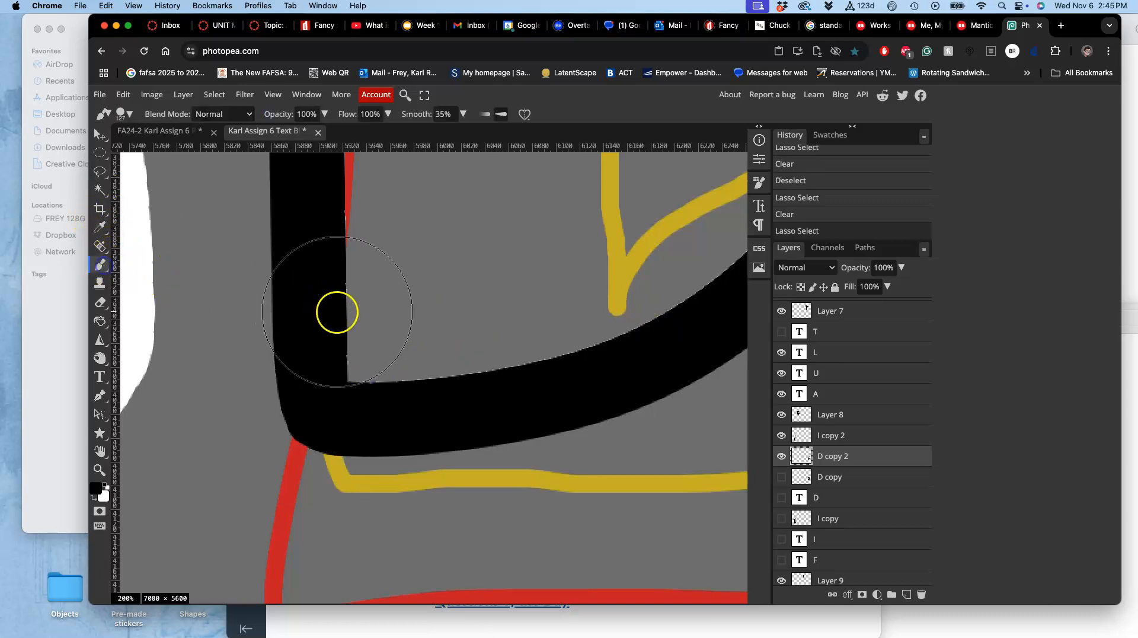
click(129, 114)
drag(198, 148, 203, 148)
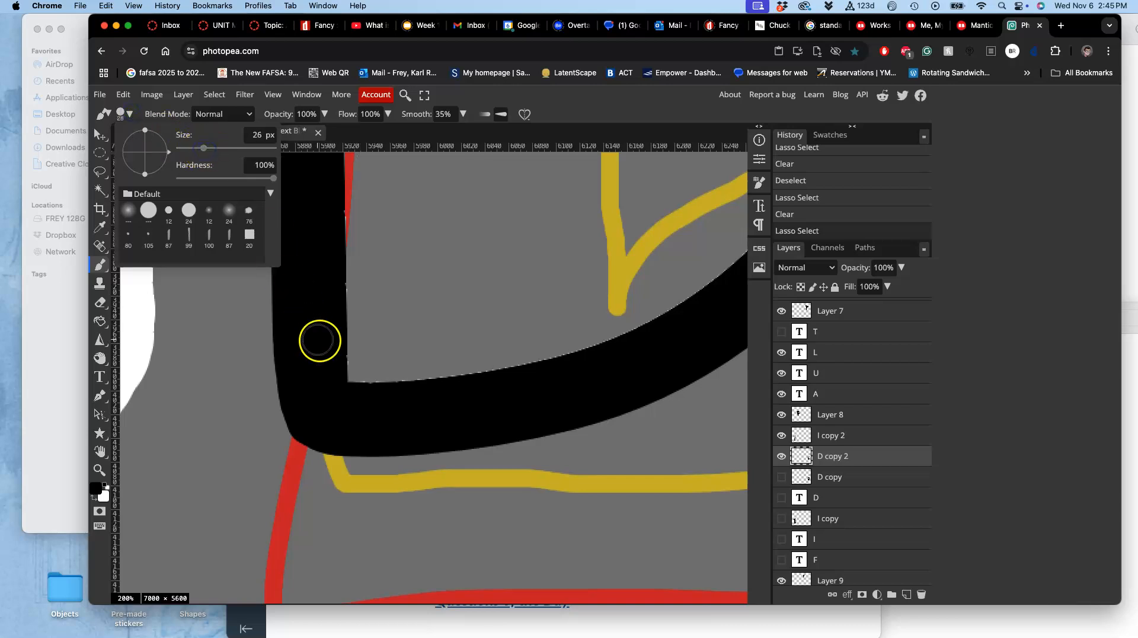
click(331, 283)
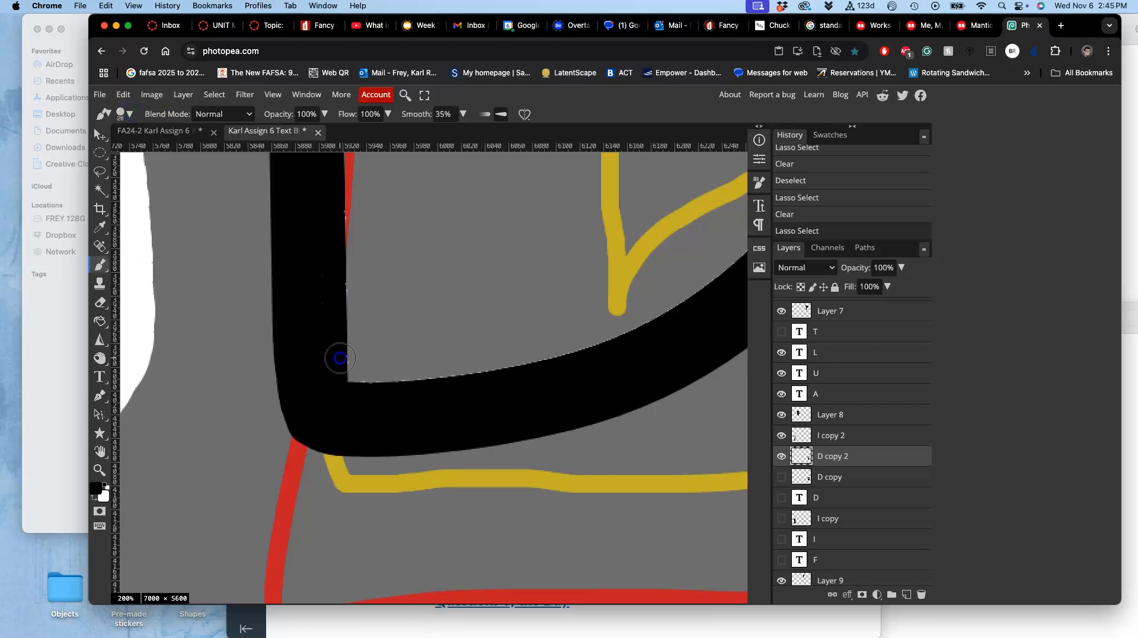
drag(340, 351, 348, 386)
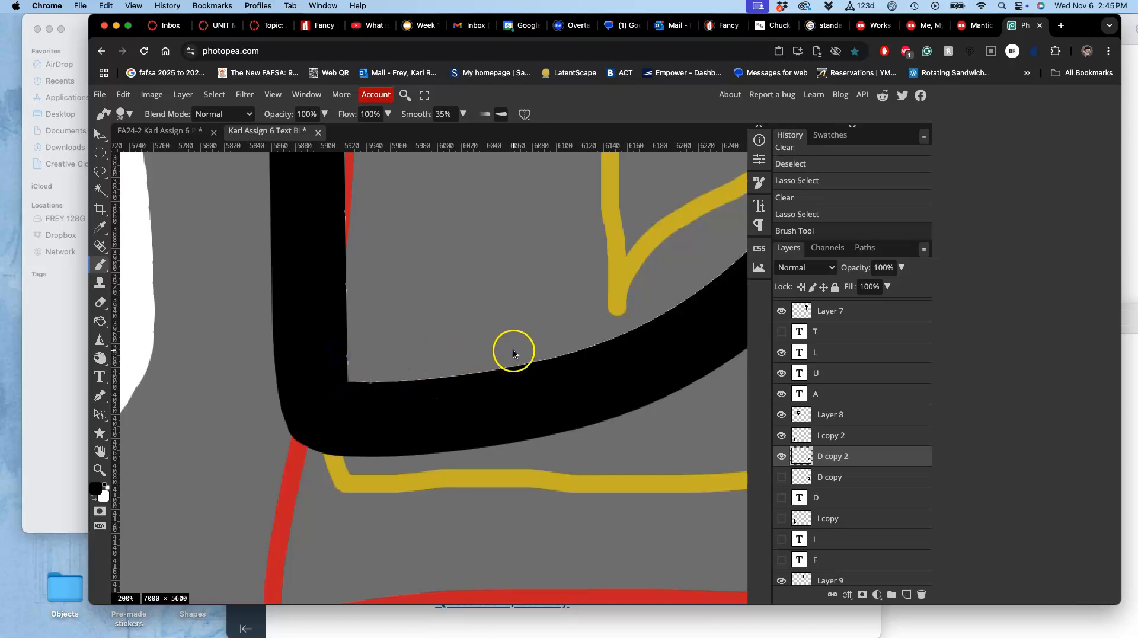
key(super+d)
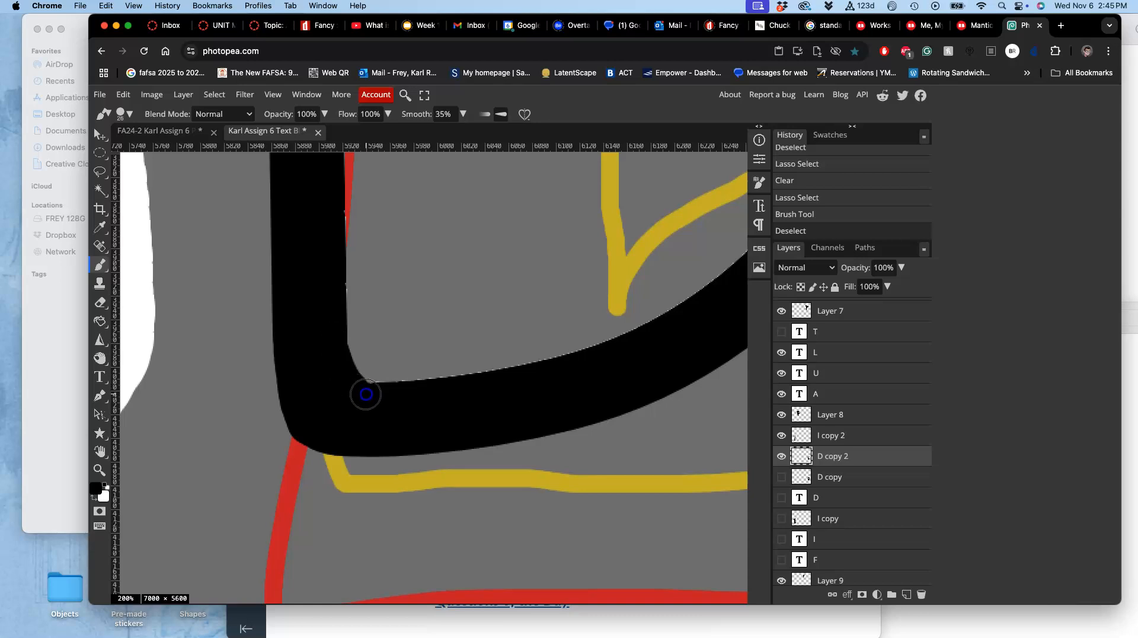
drag(376, 400, 374, 389)
key(super+z)
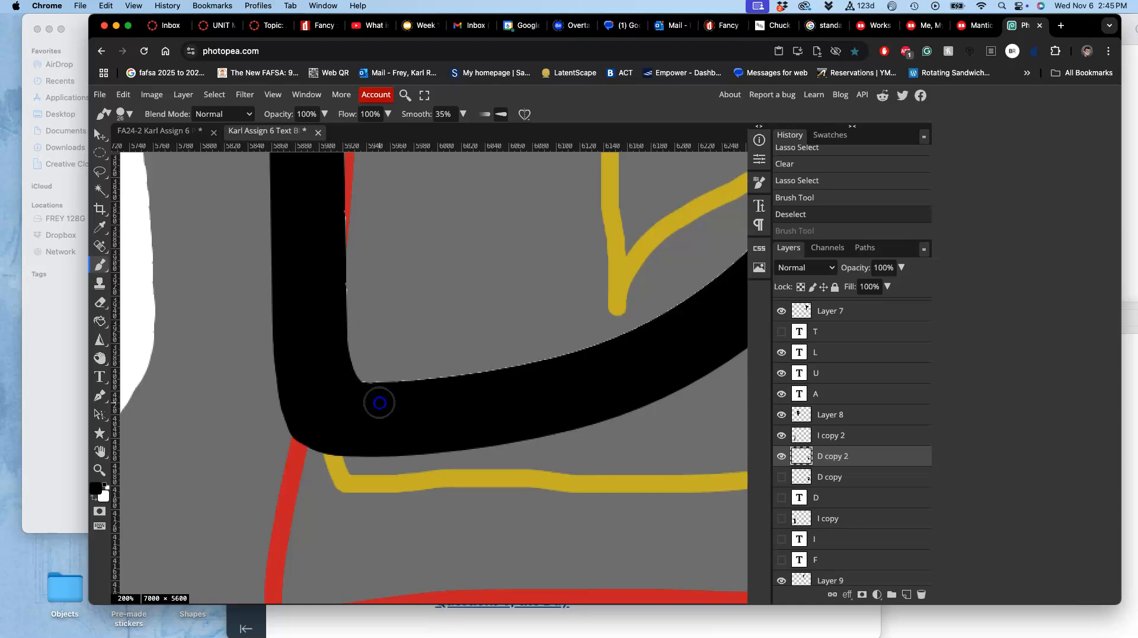
Paint the inner upper-left corner of the D outline round in black and smooth it into the stem.
drag(411, 276, 409, 551)
drag(409, 285, 419, 515)
drag(409, 285, 417, 513)
mouse_move(408, 303)
mouse_down()
mouse_move(406, 486)
mouse_move(417, 313)
mouse_up()
drag(355, 226, 364, 229)
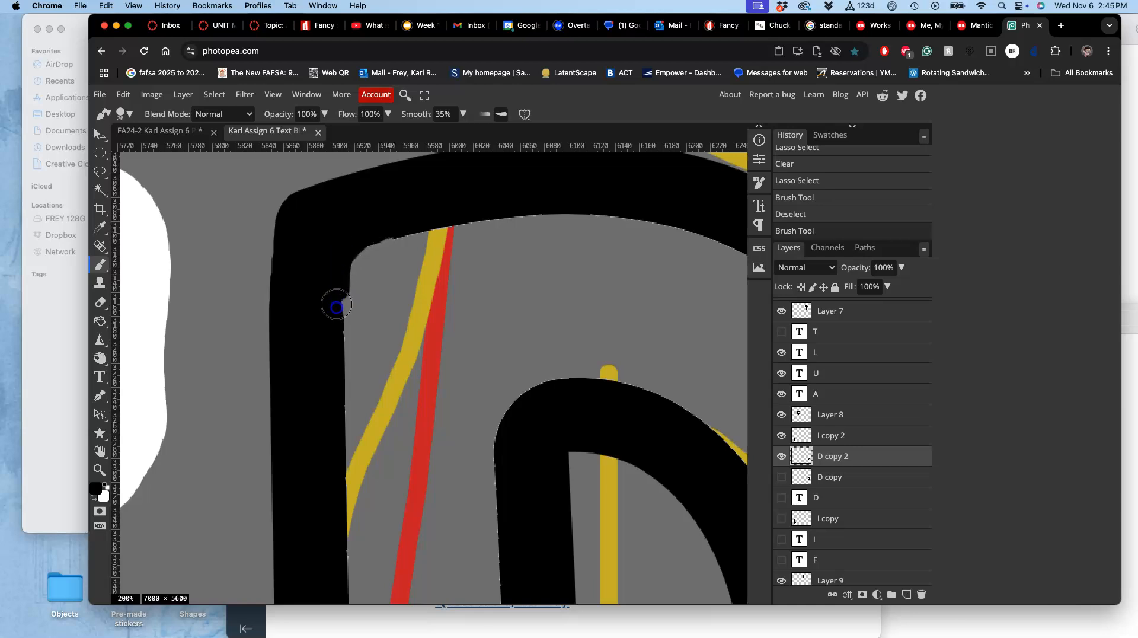
drag(329, 384, 328, 409)
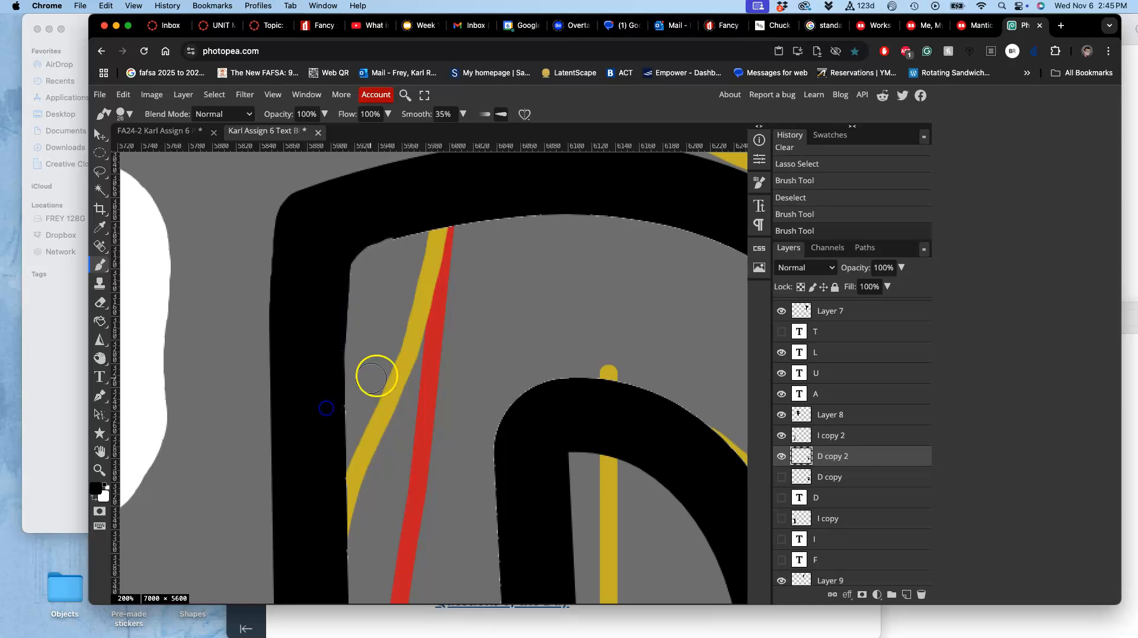
Lasso the outline of the D's inner counter and move it slightly down and left inside the letter.
key(super+minus)
key(super+minus)
key(super+minus)
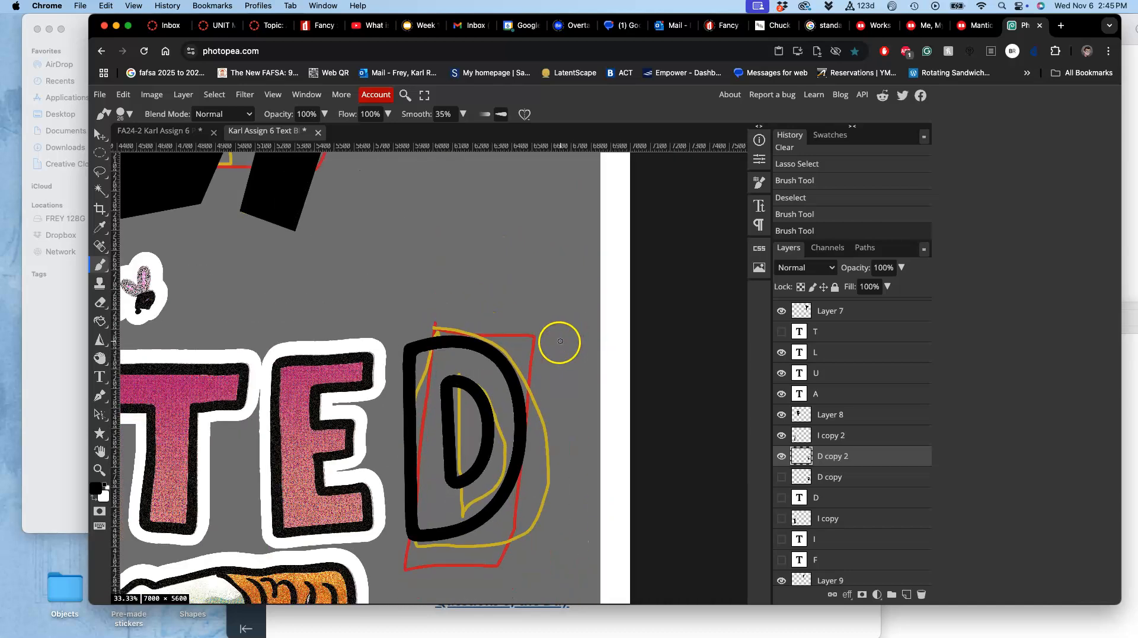
drag(545, 368, 516, 312)
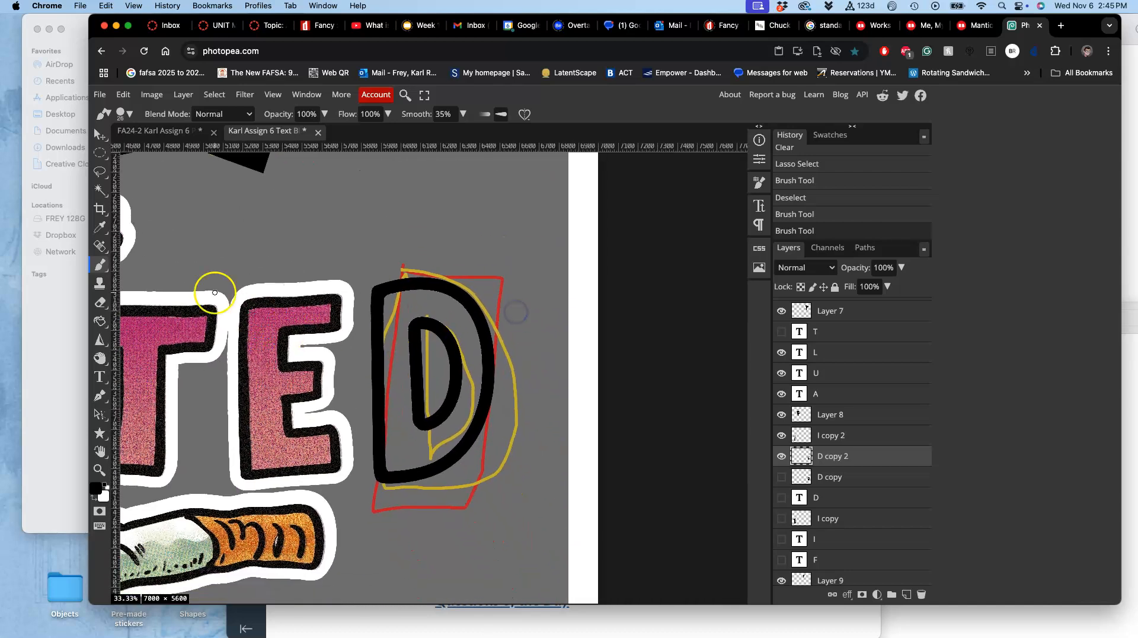
click(100, 172)
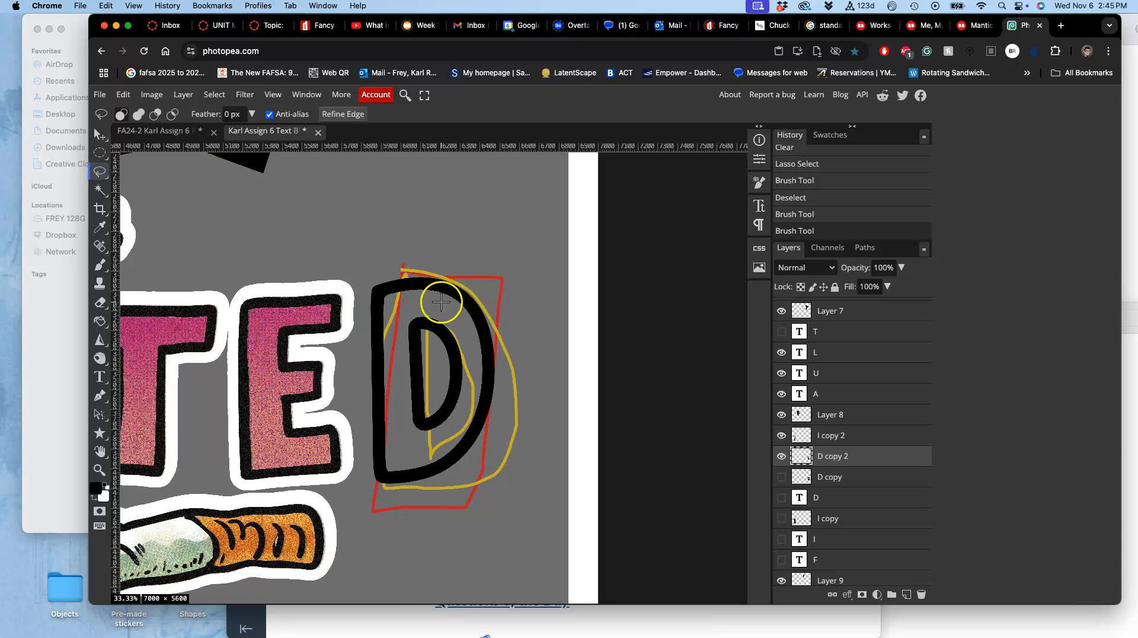
drag(410, 411, 407, 420)
click(413, 437)
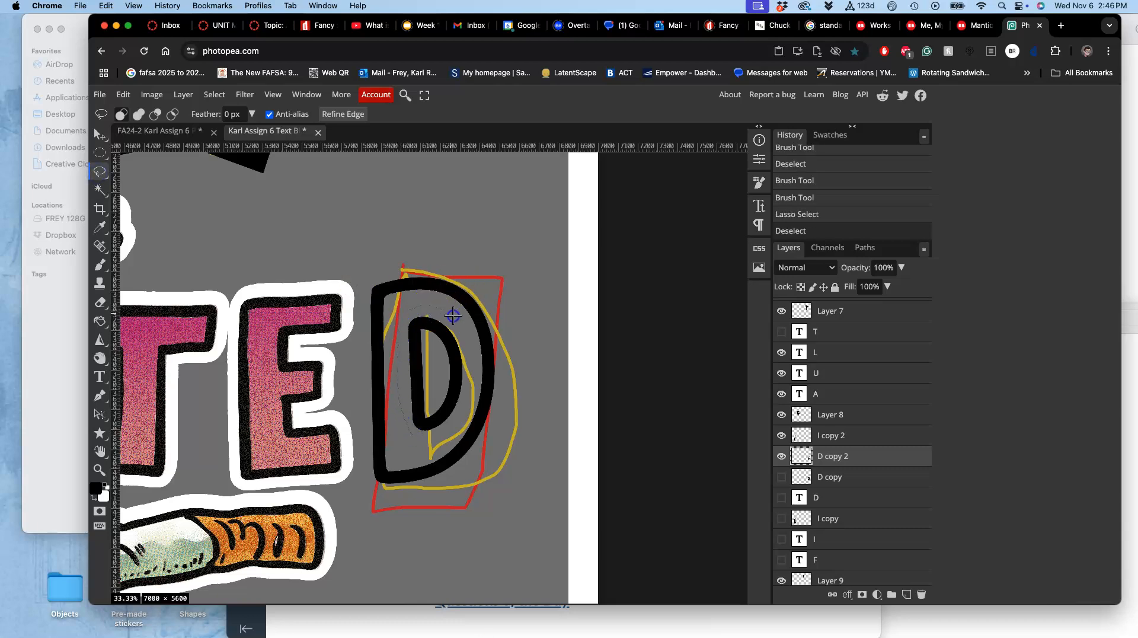
drag(441, 435, 429, 441)
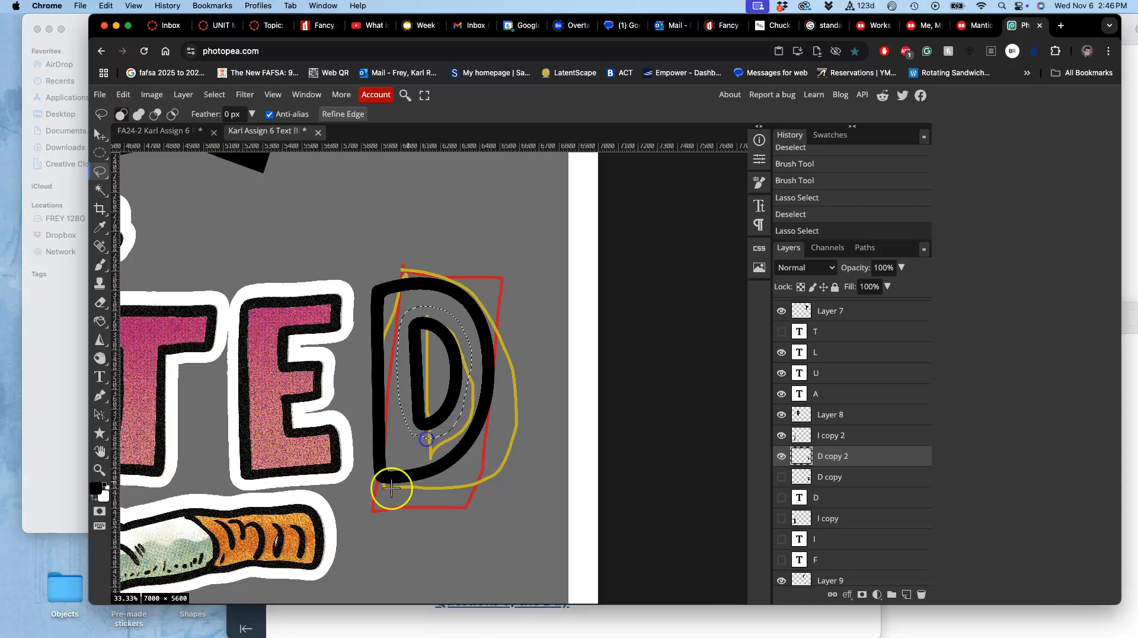
click(99, 135)
drag(444, 325, 444, 344)
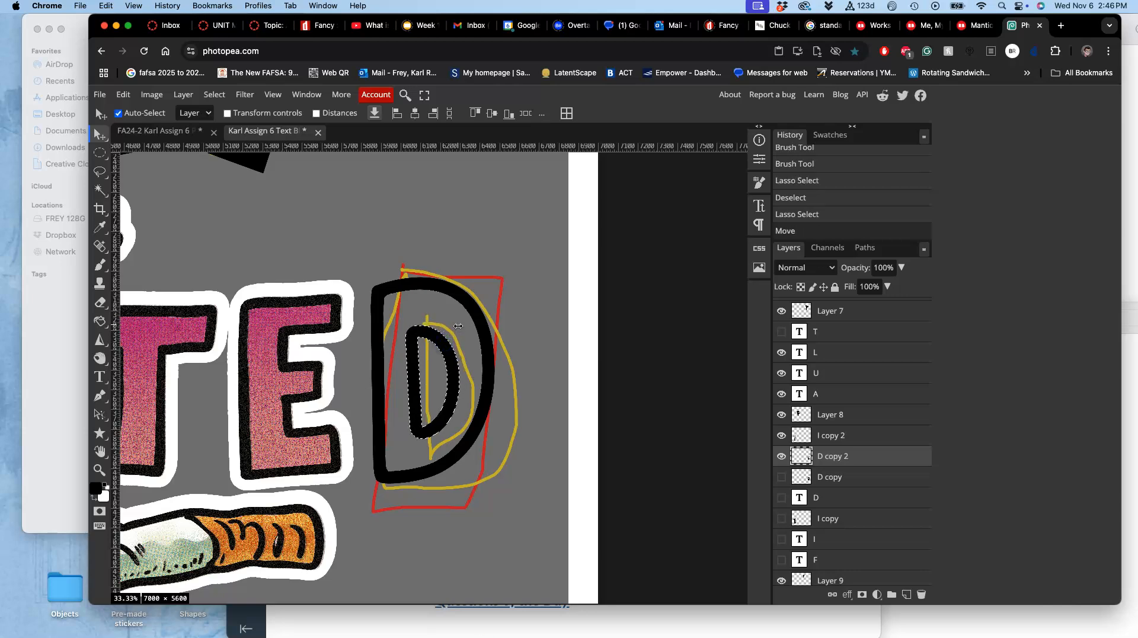
Free-transform the D's selected inner counter to about 112% width and 108% height inside the letter, and clear the selection.
key(alt+super+t)
click(450, 336)
drag(461, 326, 467, 316)
click(446, 405)
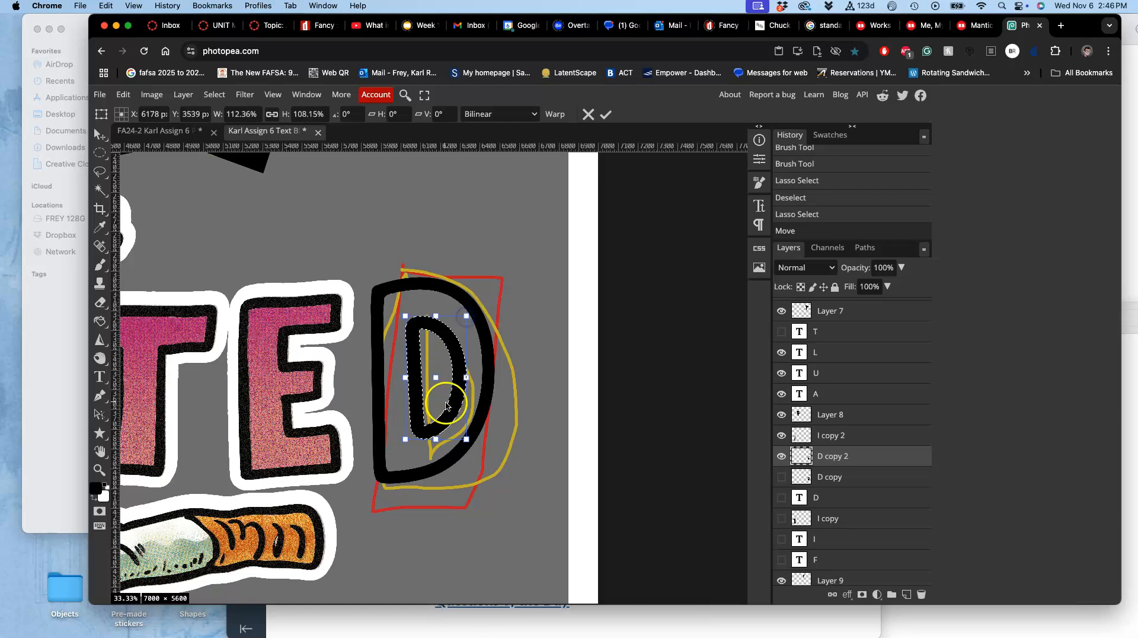
drag(418, 403, 424, 407)
key(Return)
key(ctrl+d)
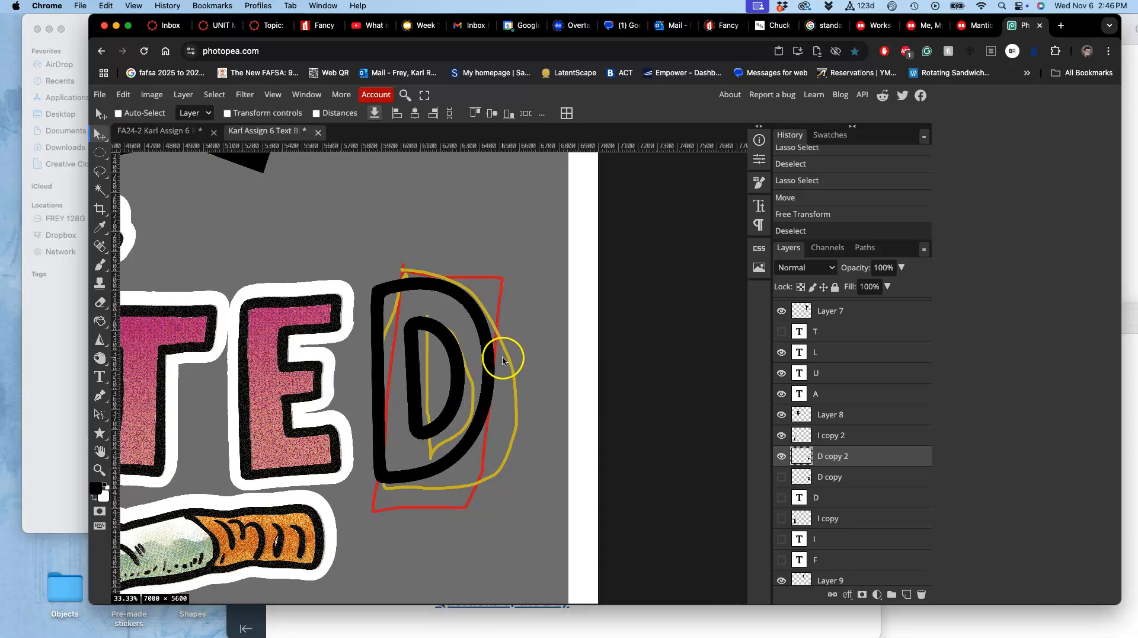
Unlock Layer 4 and shrink its grey background rectangle around its centre to 94.94% width and 90.95% height.
scroll(486, 397, down, 2)
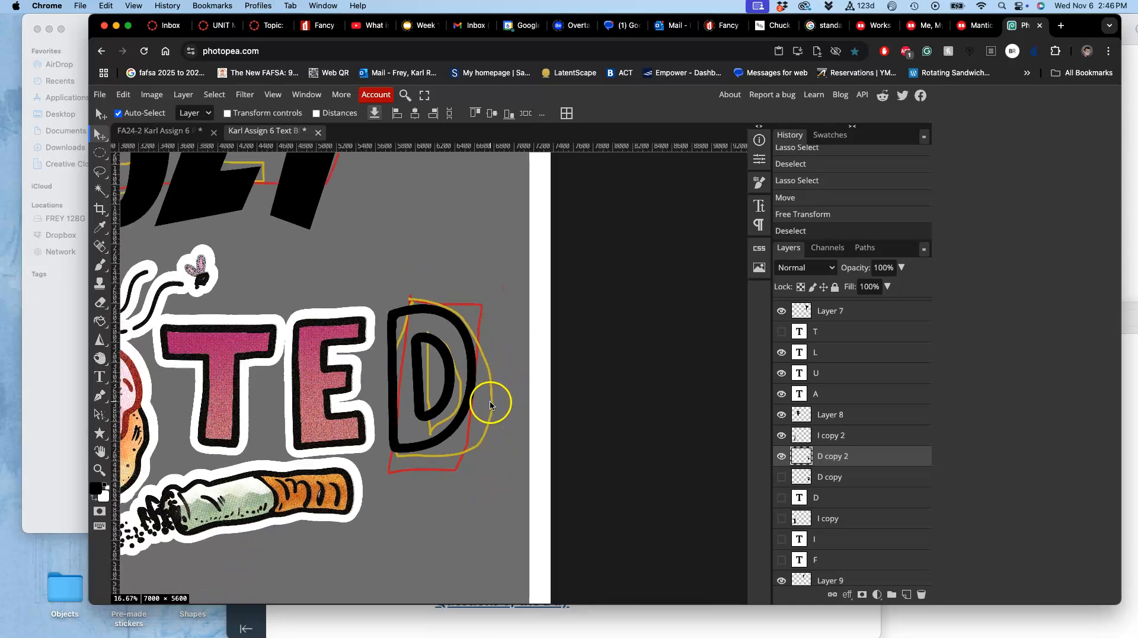
scroll(491, 405, down, 3)
drag(492, 362, 622, 361)
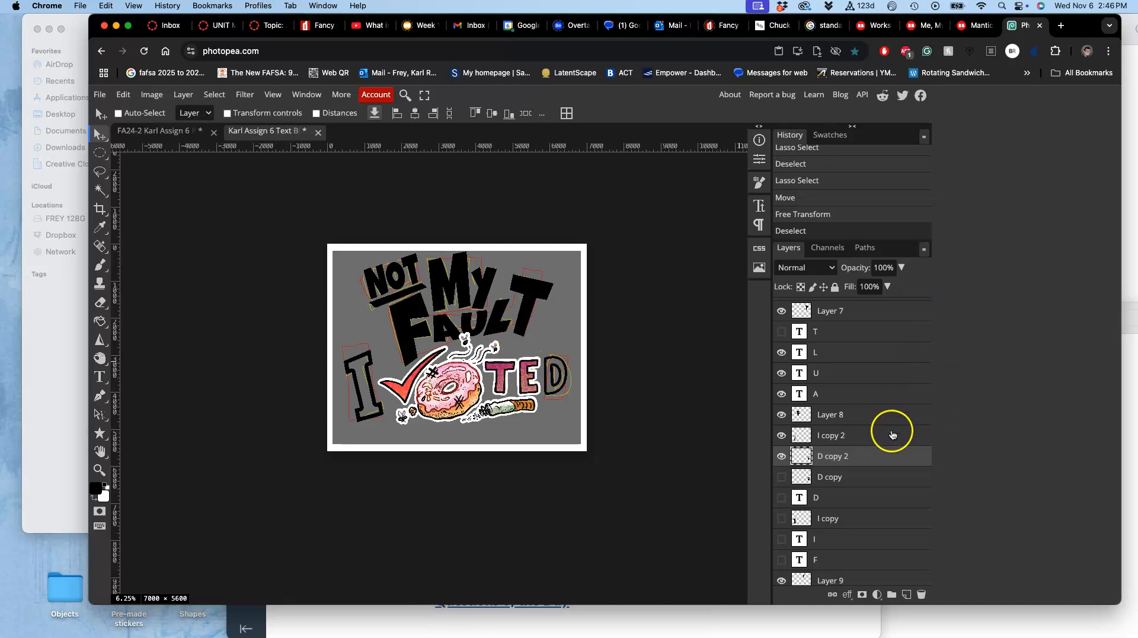
scroll(895, 434, down, 3)
scroll(894, 435, down, 4)
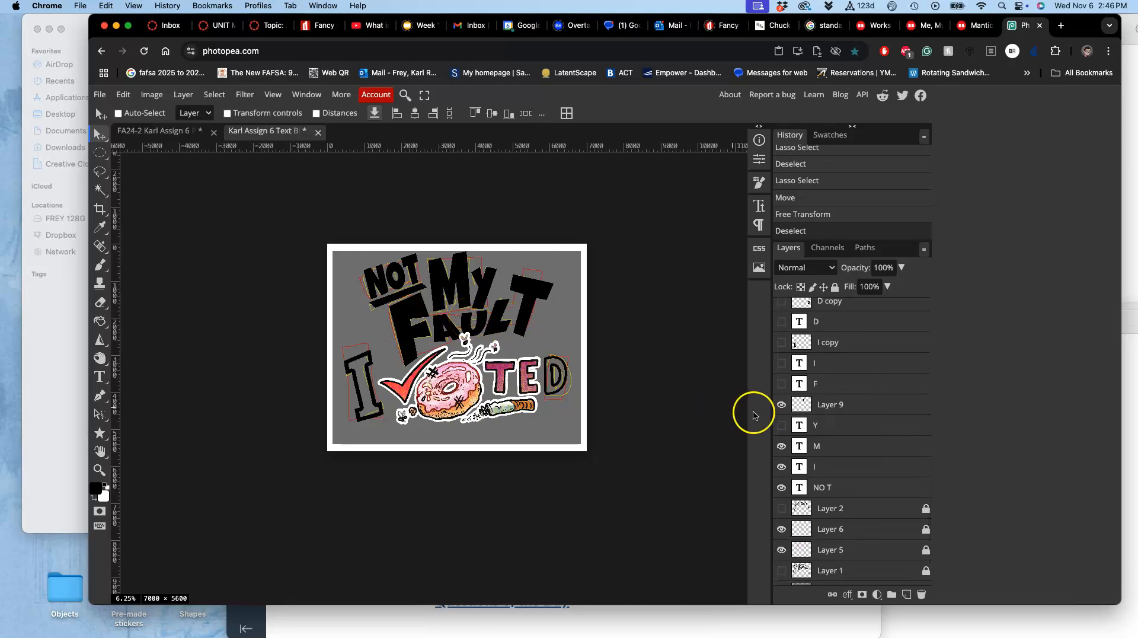
scroll(877, 453, down, 2)
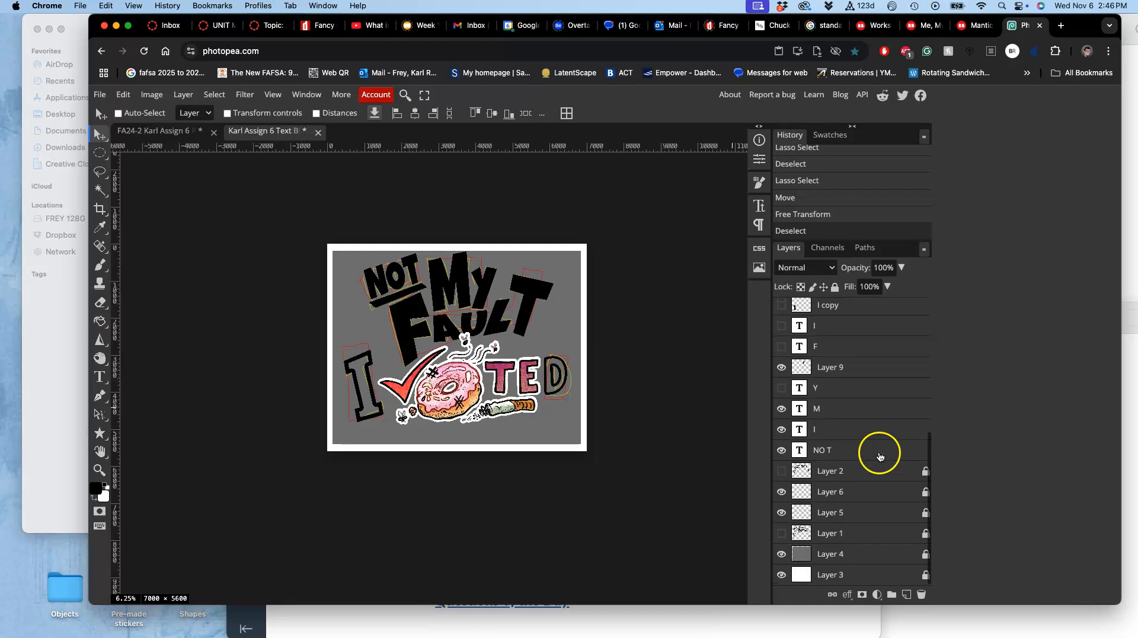
click(926, 555)
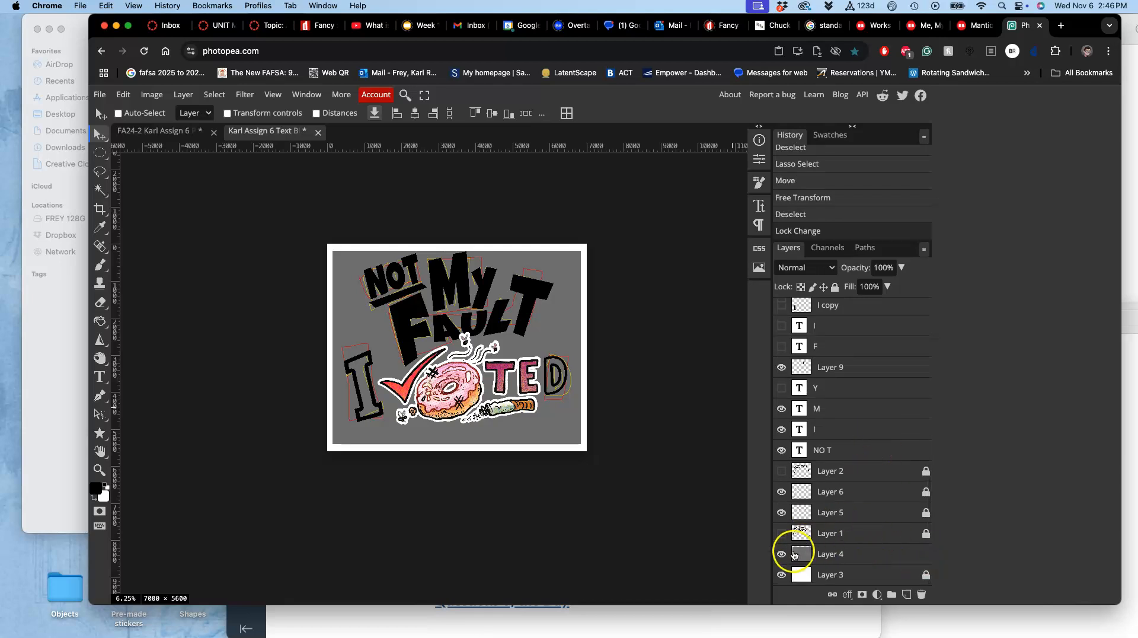
click(832, 556)
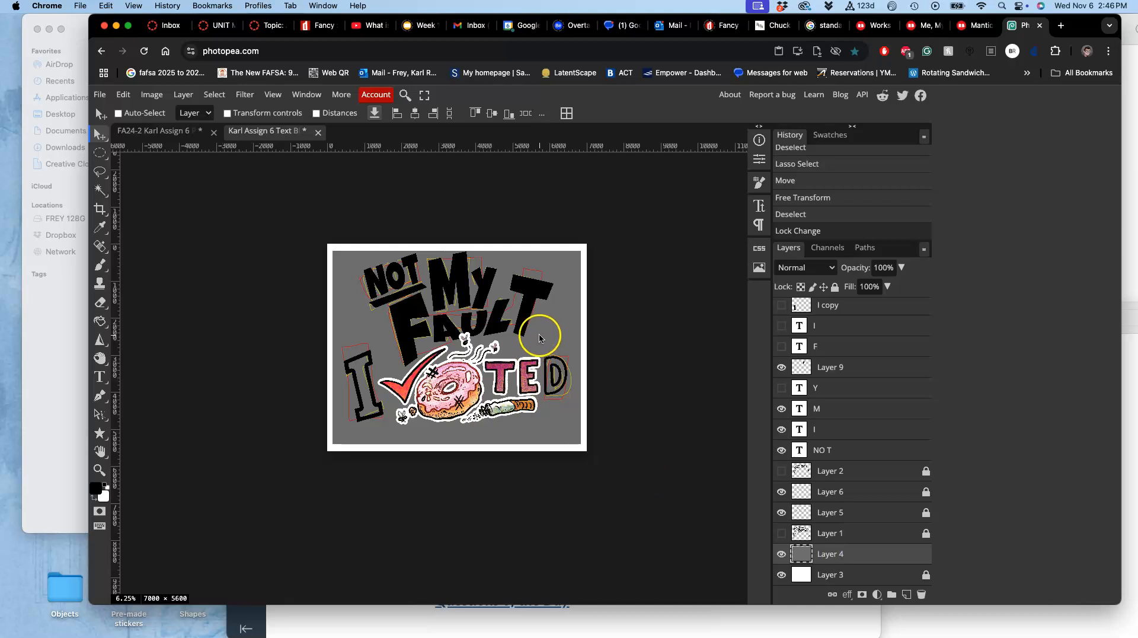
key(alt+super+t)
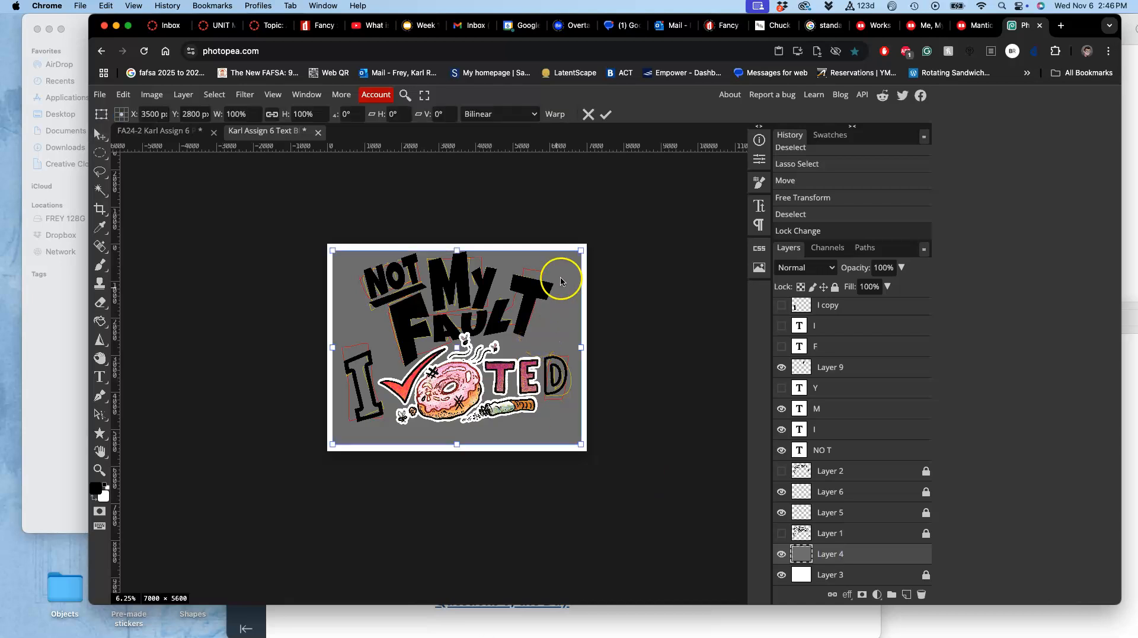
drag(581, 249, 574, 259)
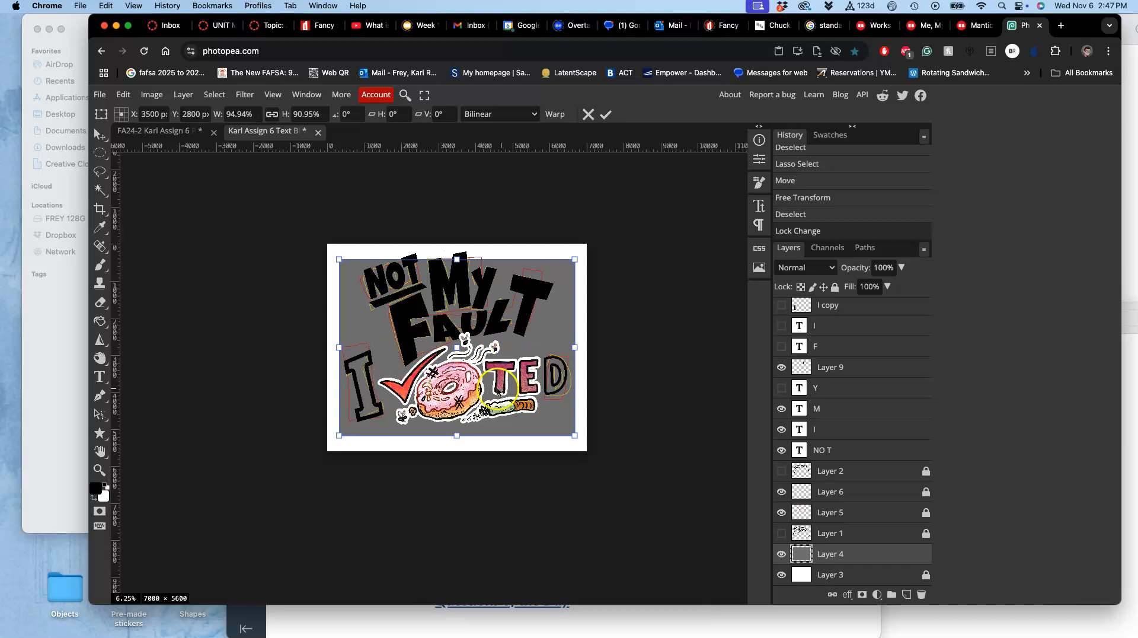
double_click(464, 303)
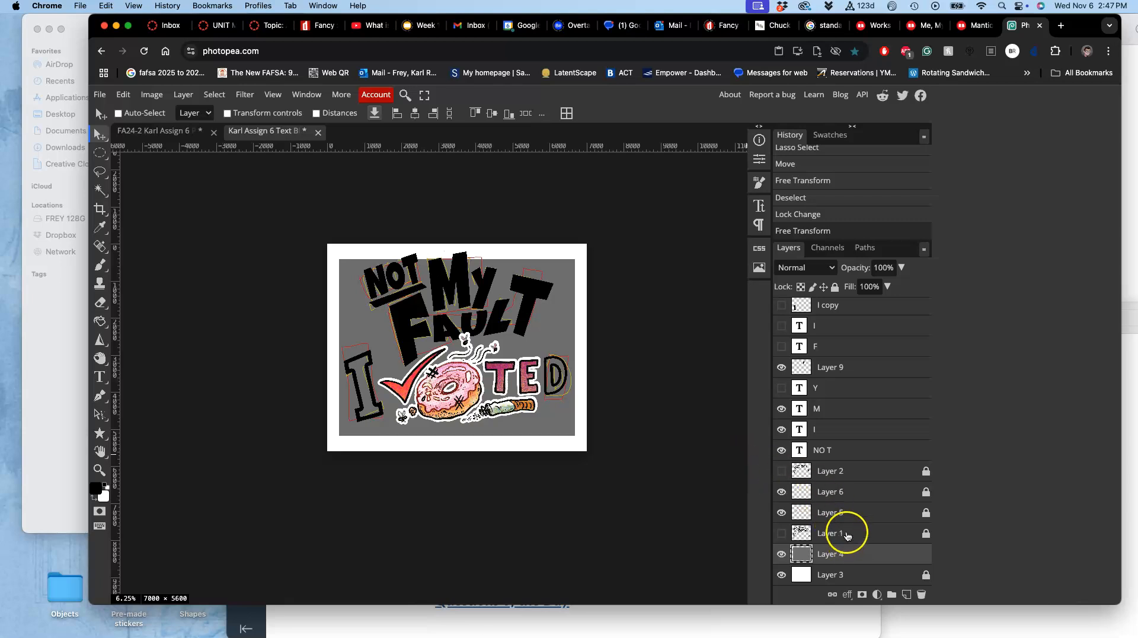
Unlock Layer 5, Layer 6, Layer 2 and Folder 1.
click(926, 513)
click(928, 495)
click(926, 474)
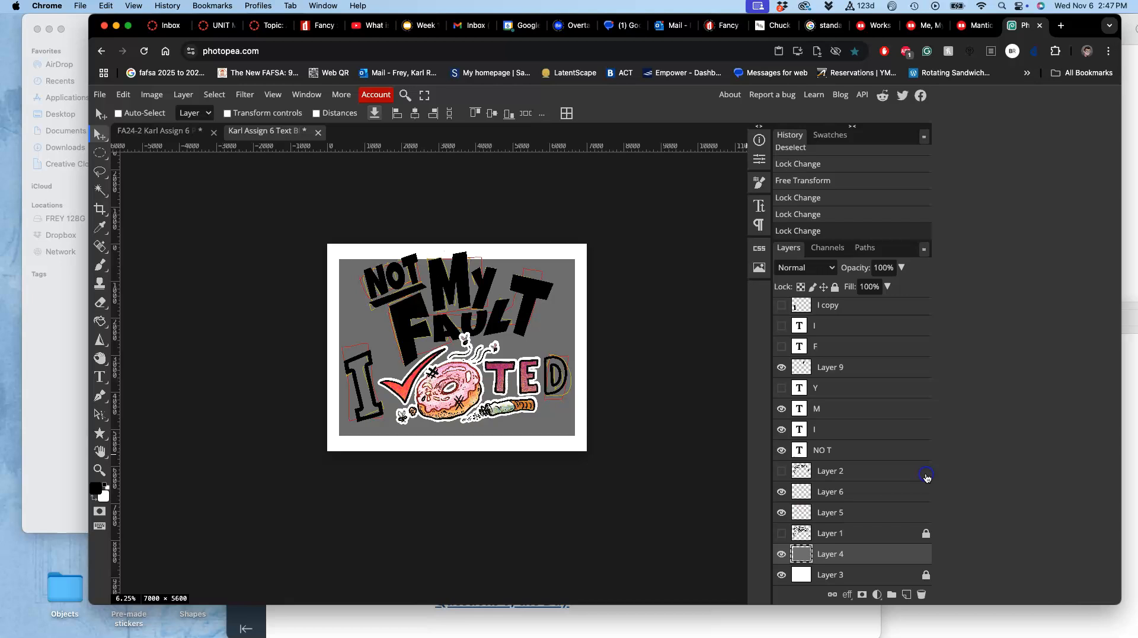
click(877, 513)
scroll(878, 524, up, 1)
scroll(878, 524, up, 5)
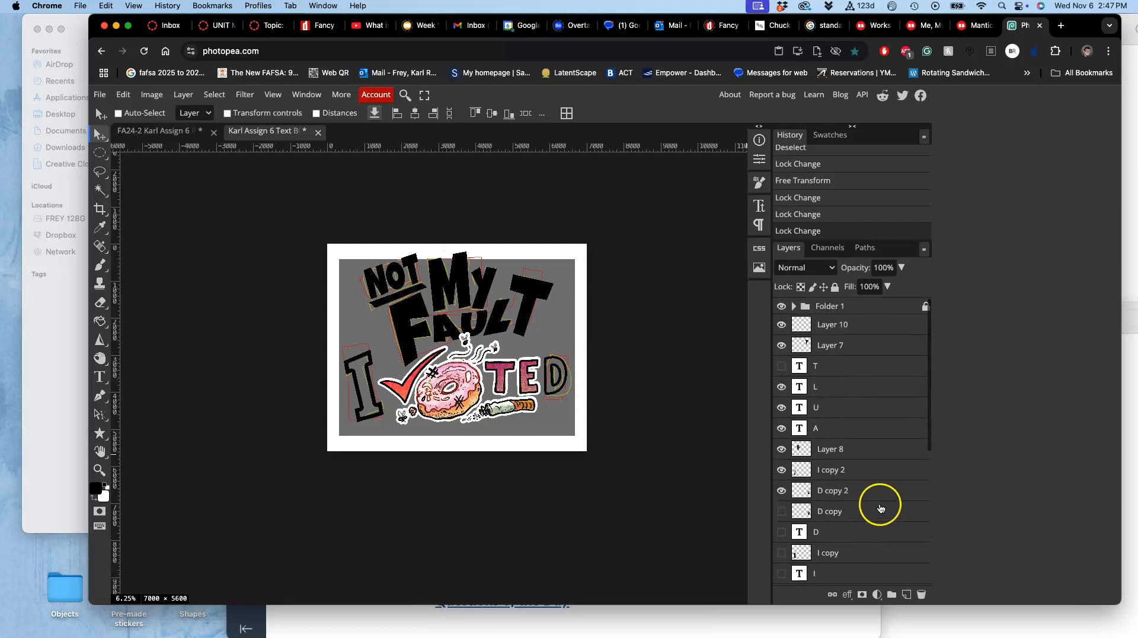
click(925, 307)
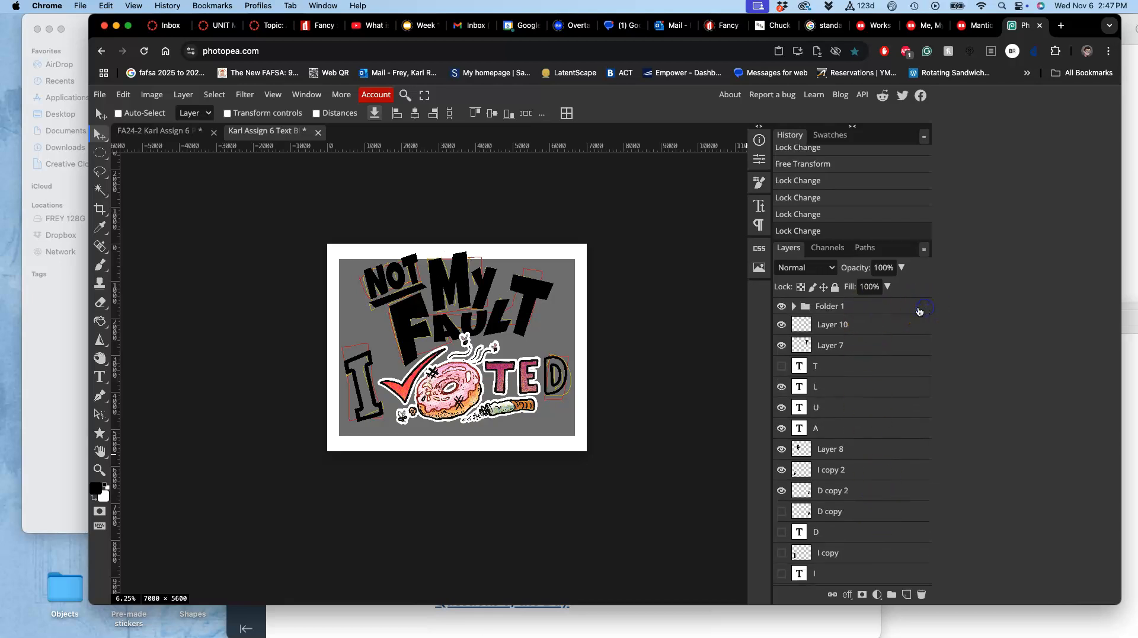
Scale all layers from Folder 1 down to Layer 5 together to 110.87% and centre them at X 3500, Y 2800 px.
click(876, 306)
scroll(864, 338, down, 5)
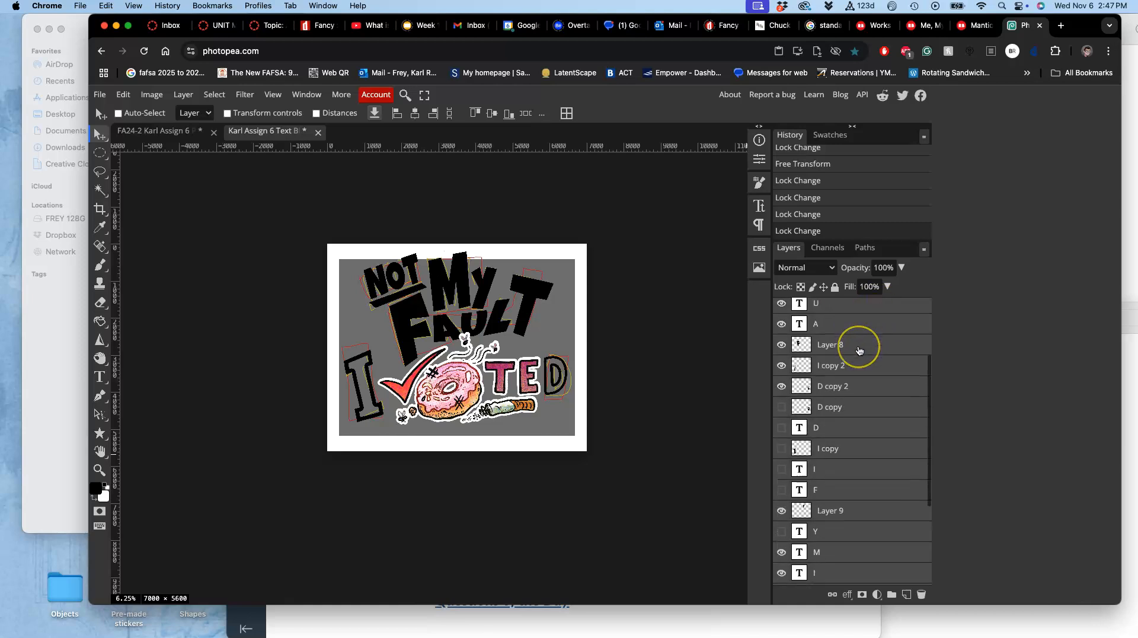
scroll(860, 347, up, 5)
click(794, 306)
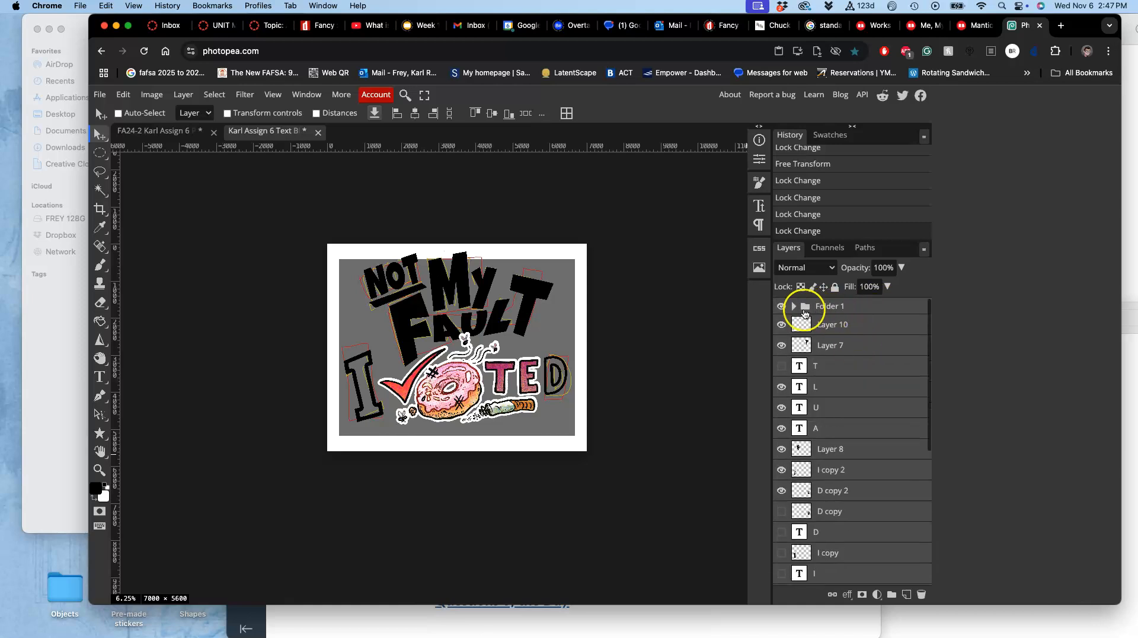
click(795, 307)
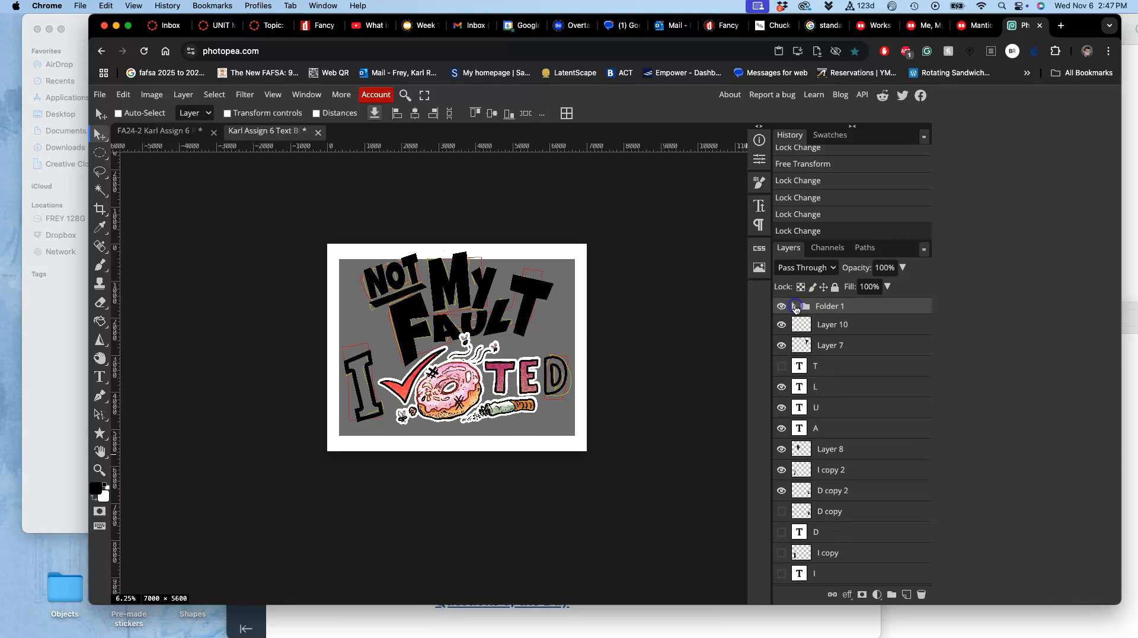
scroll(841, 371, down, 5)
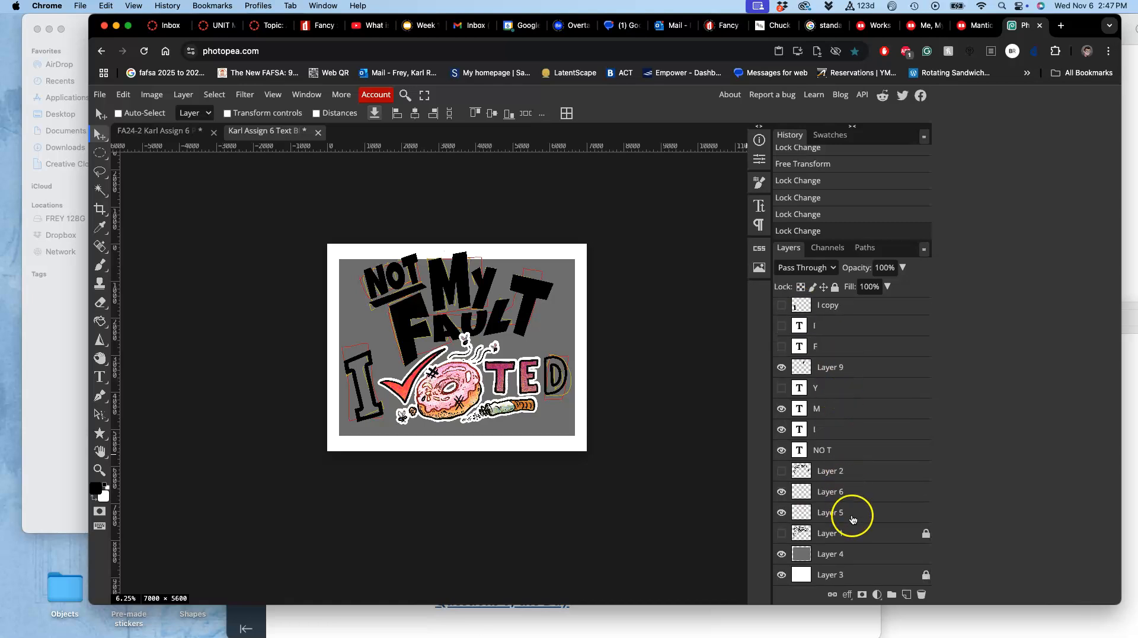
click(854, 520)
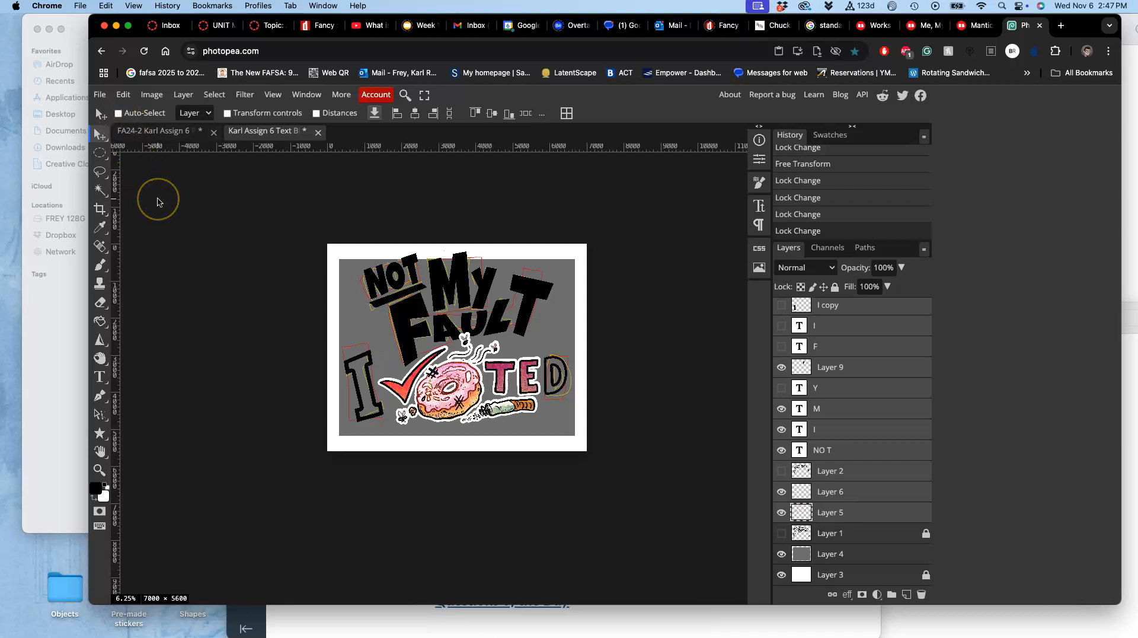
key(alt+super+t)
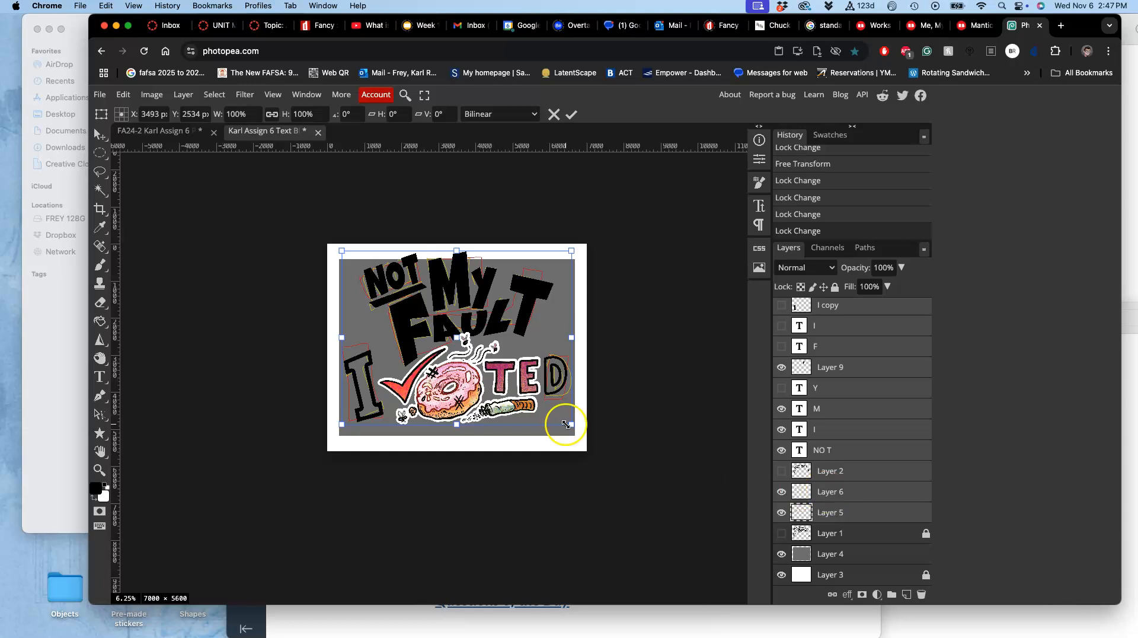
drag(571, 424, 576, 436)
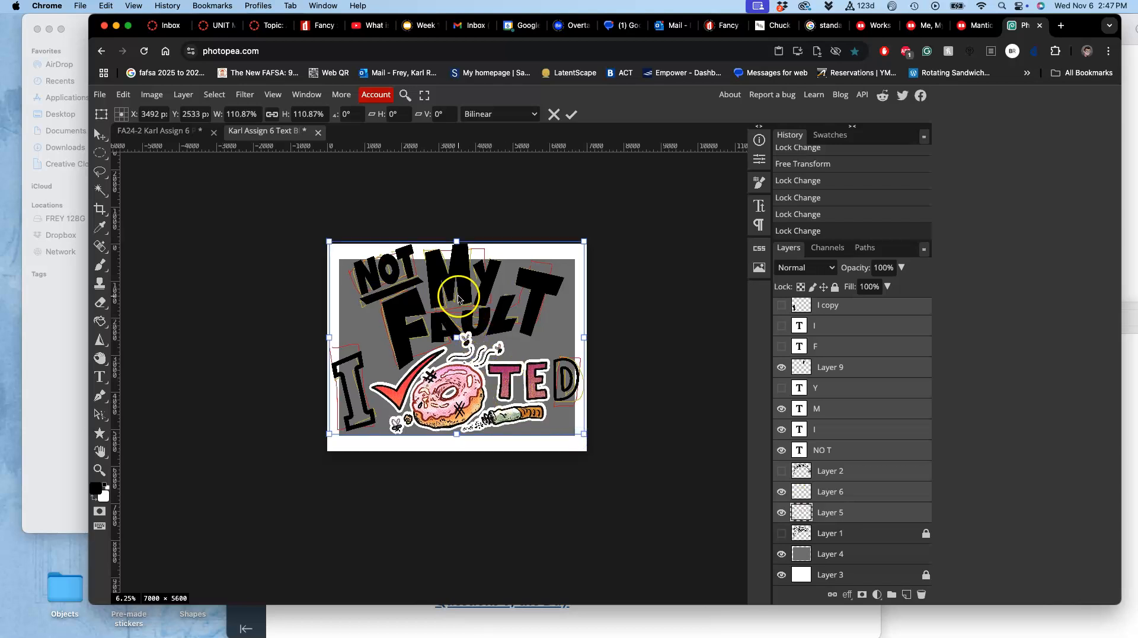
drag(458, 299, 459, 306)
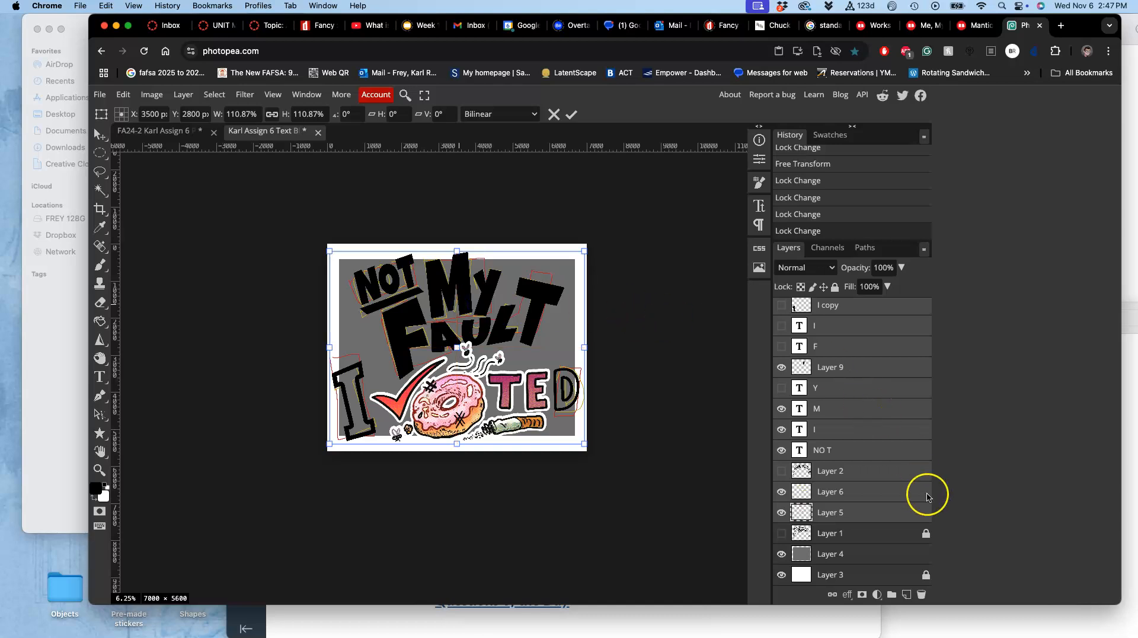
key(Return)
Resize Layer 4's grey background to 99.19% width and 109.44% height, centre it at Y 2877 px, and lock the layer.
click(849, 559)
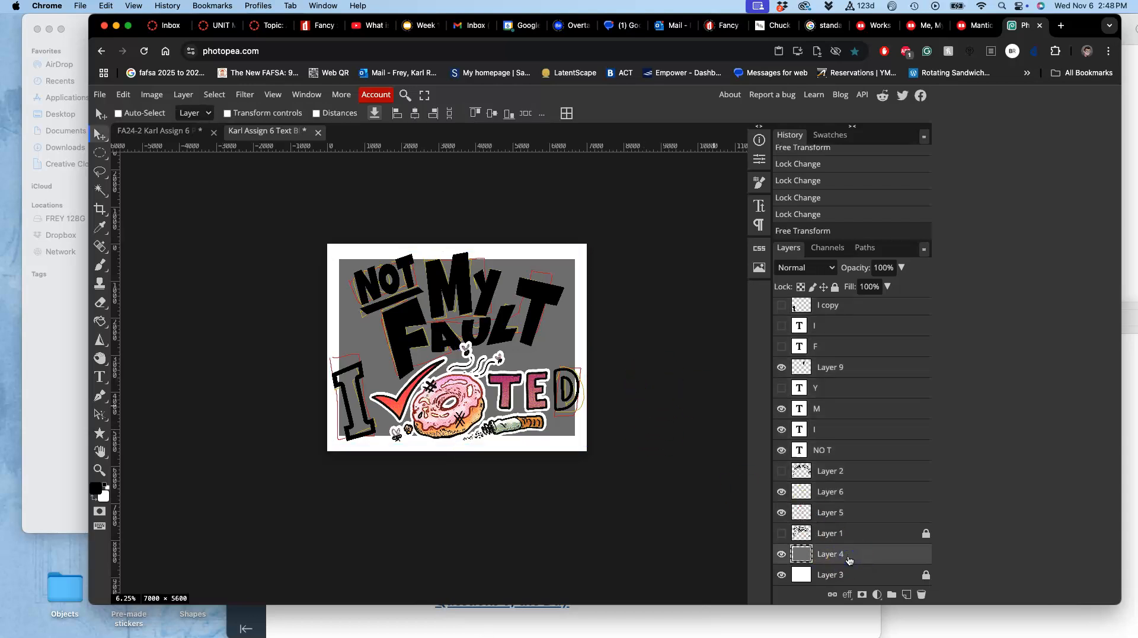
key(alt+super+t)
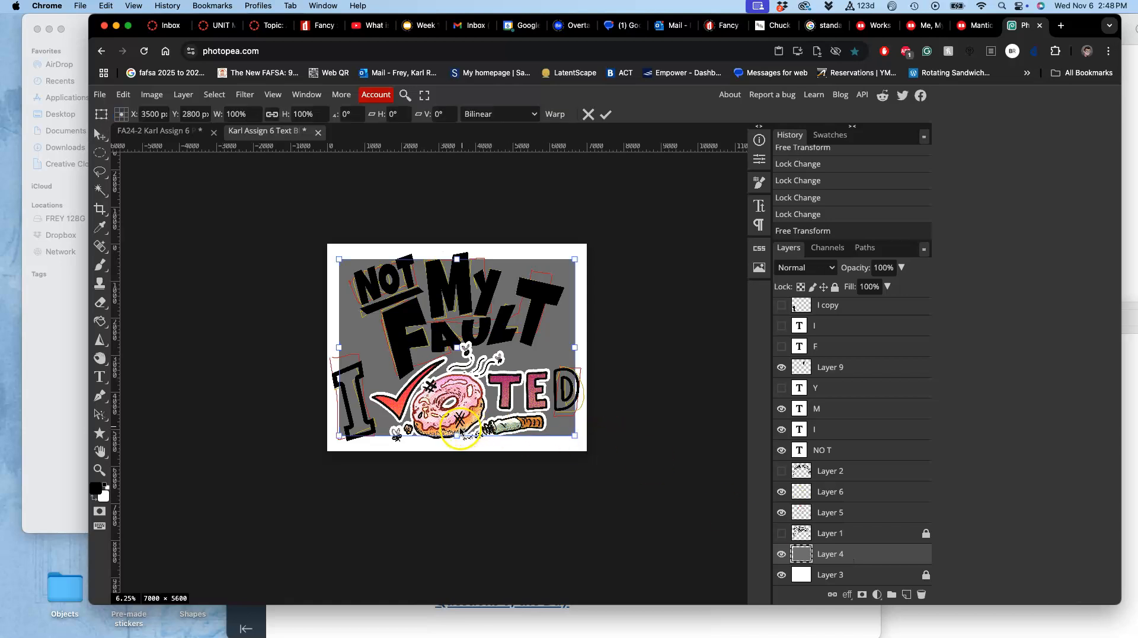
drag(457, 435, 457, 444)
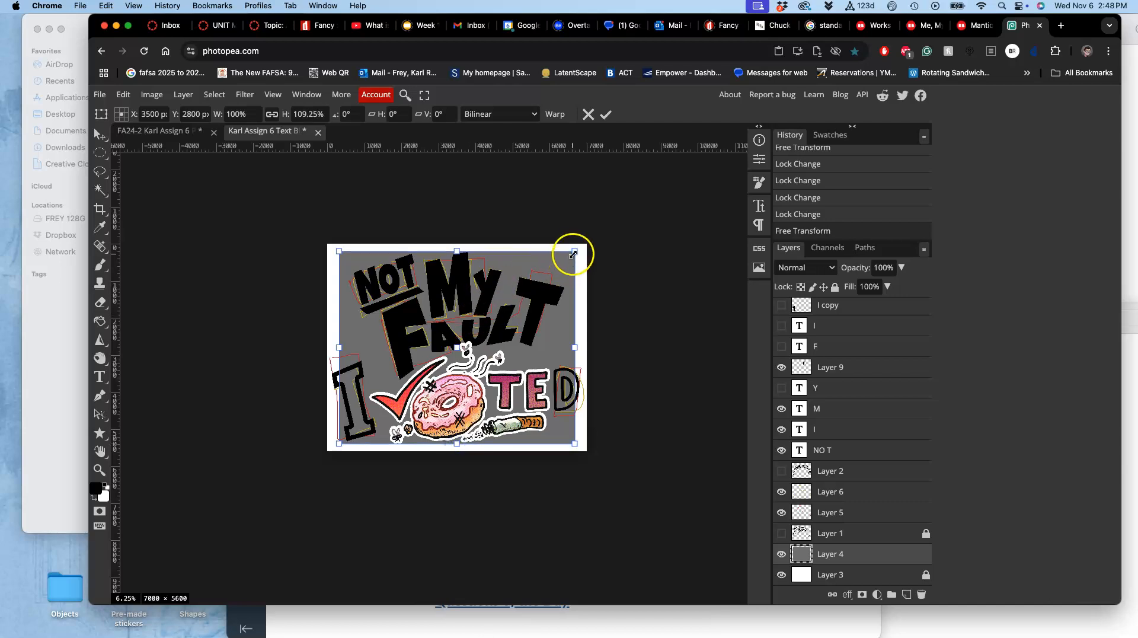
drag(572, 254, 573, 253)
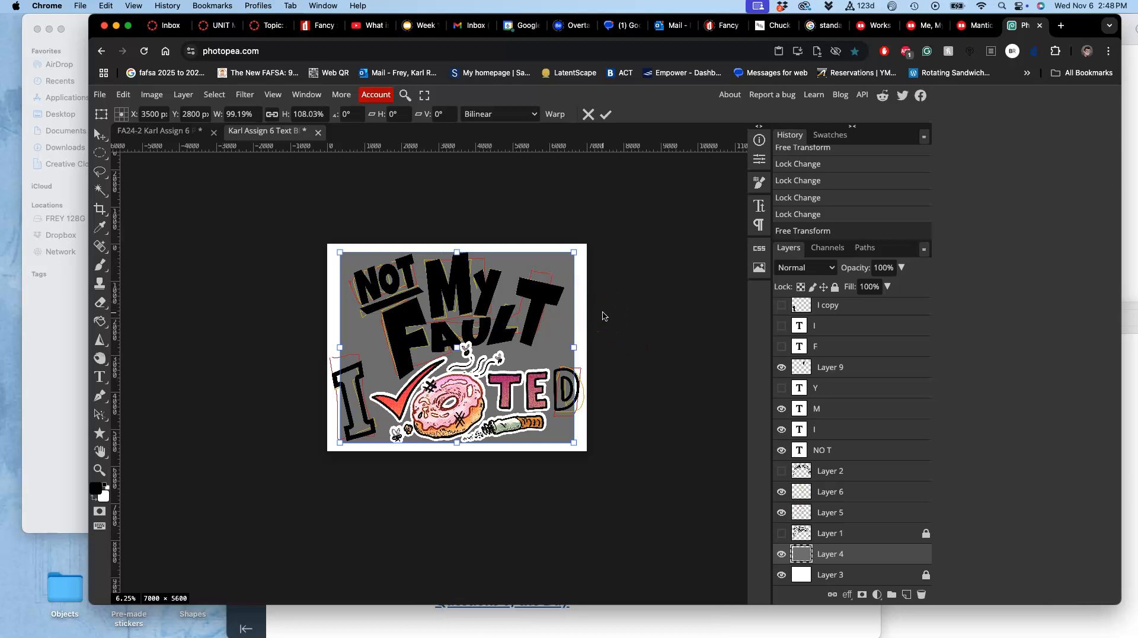
drag(577, 346, 576, 346)
drag(563, 352, 557, 350)
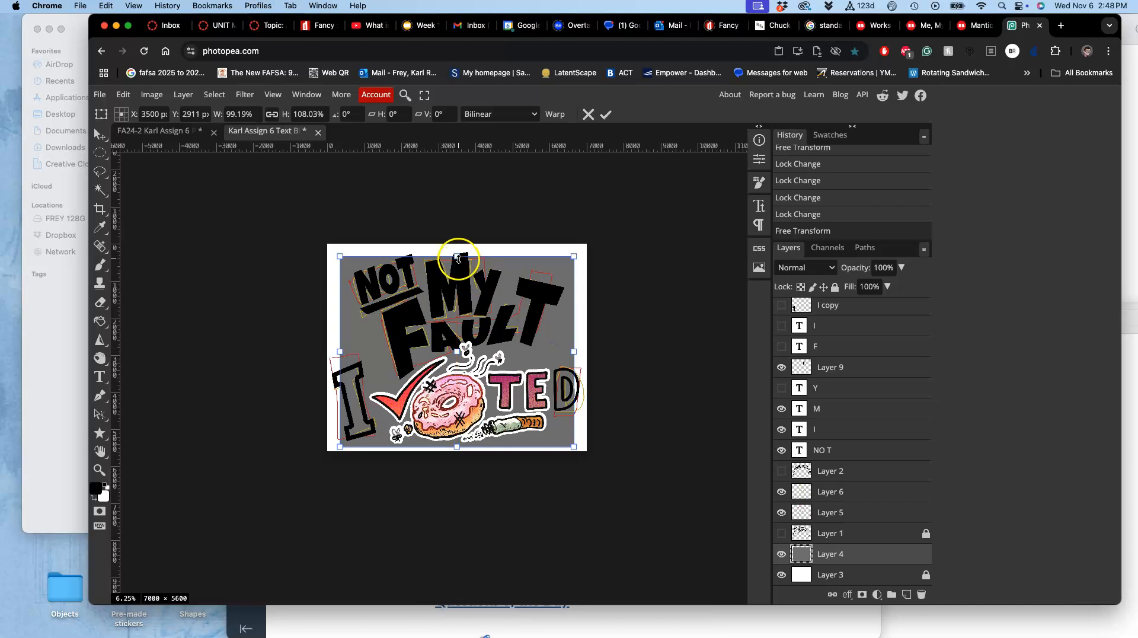
drag(458, 258, 459, 254)
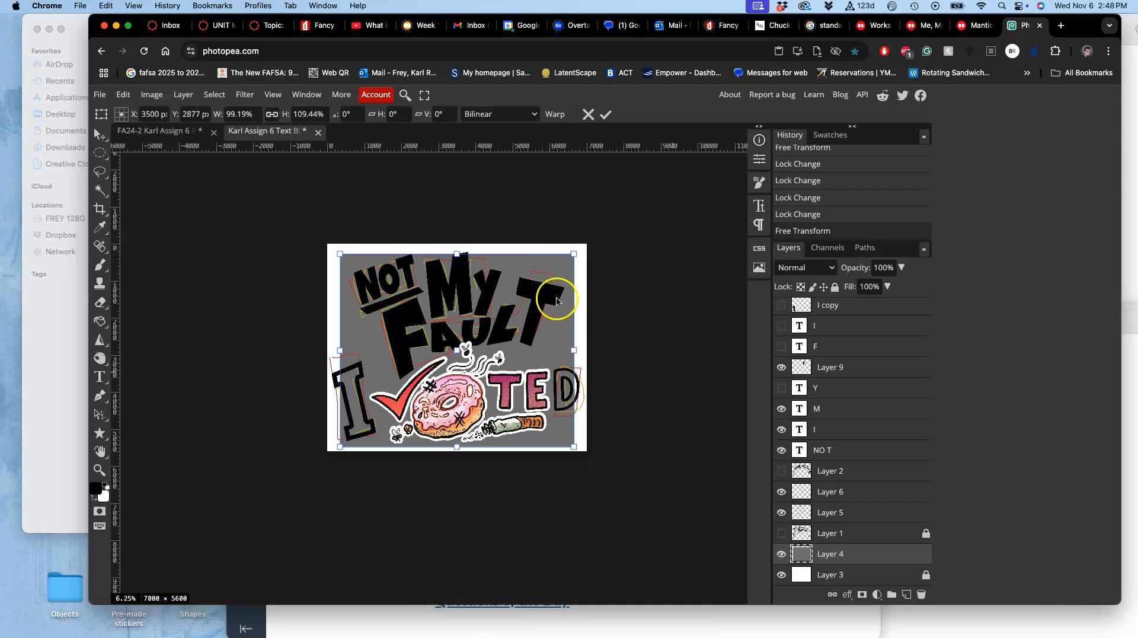
key(Return)
click(835, 287)
scroll(849, 441, up, 5)
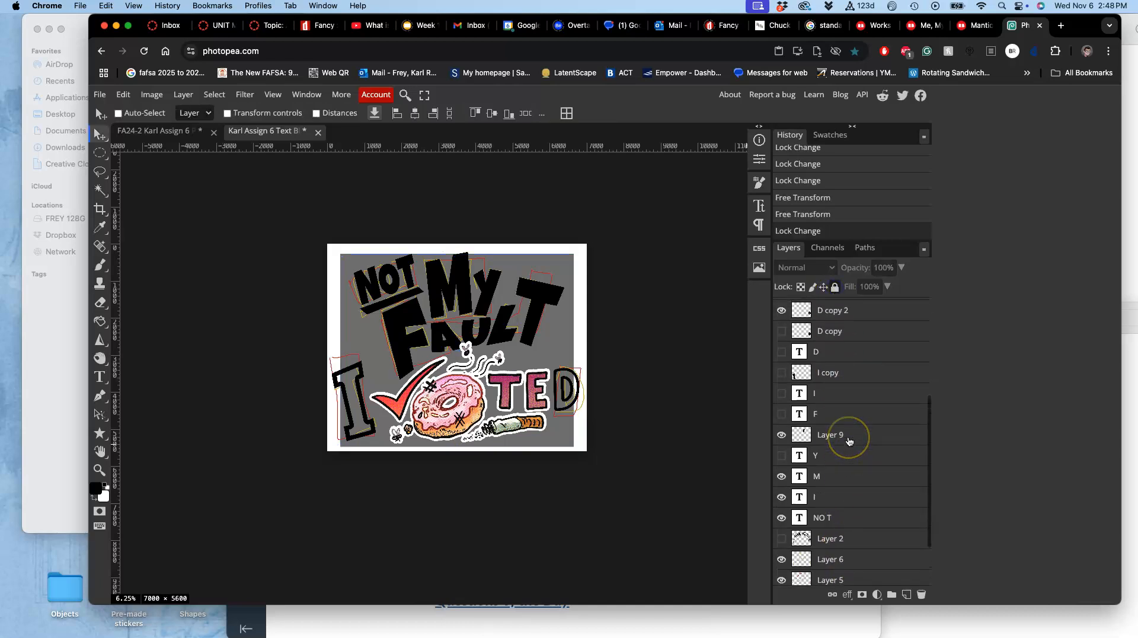
scroll(849, 440, down, 3)
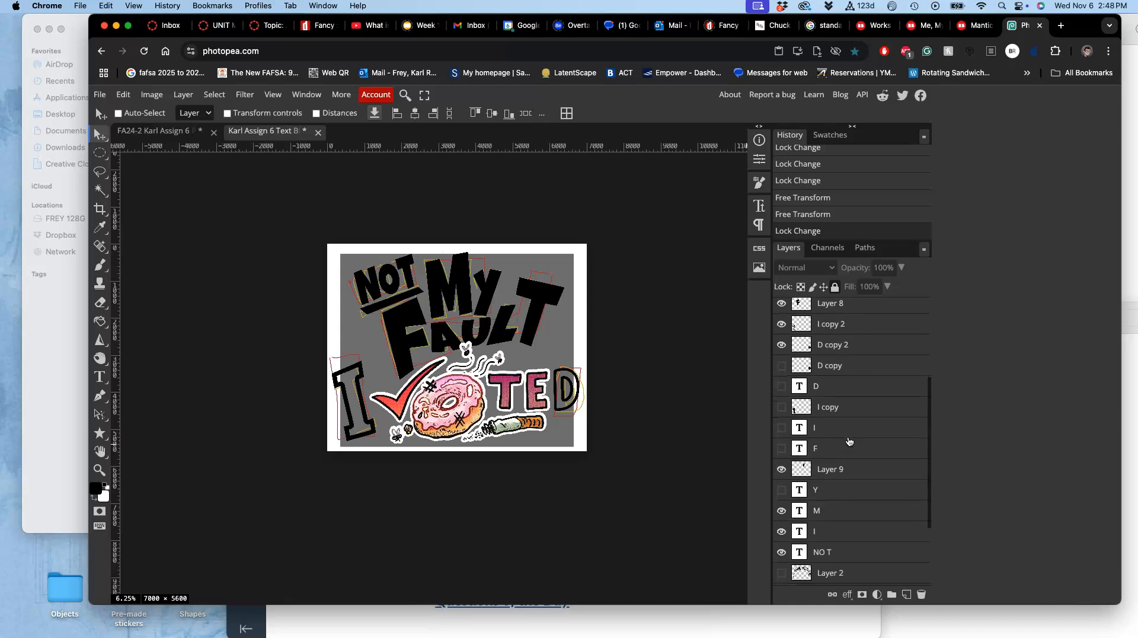
click(847, 516)
scroll(847, 453, up, 2)
scroll(846, 457, up, 5)
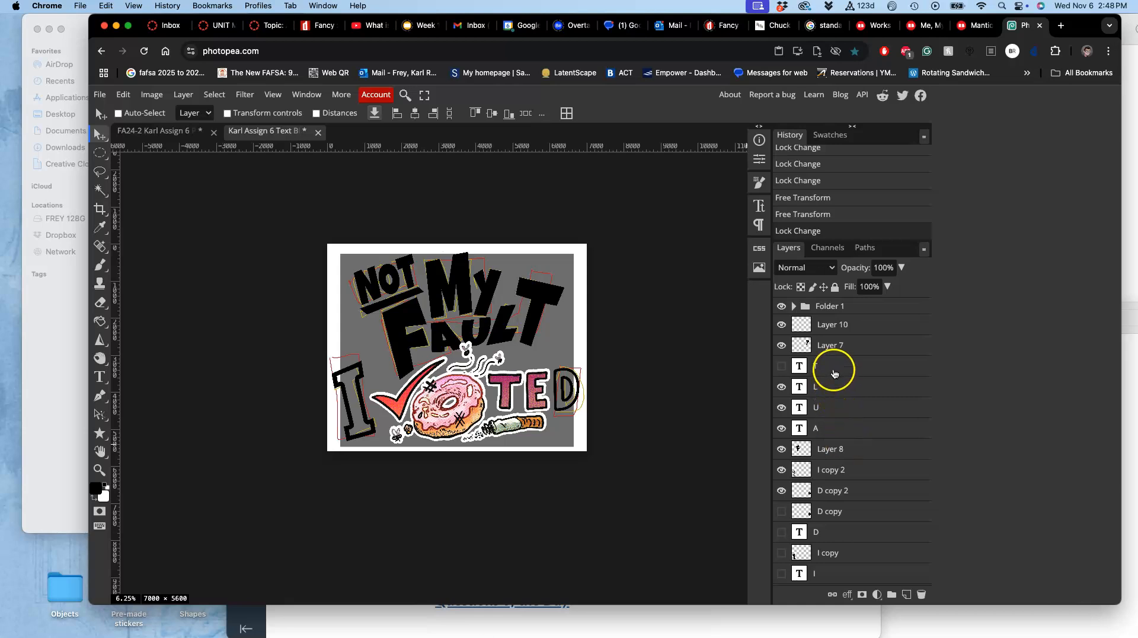
shift+click(834, 372)
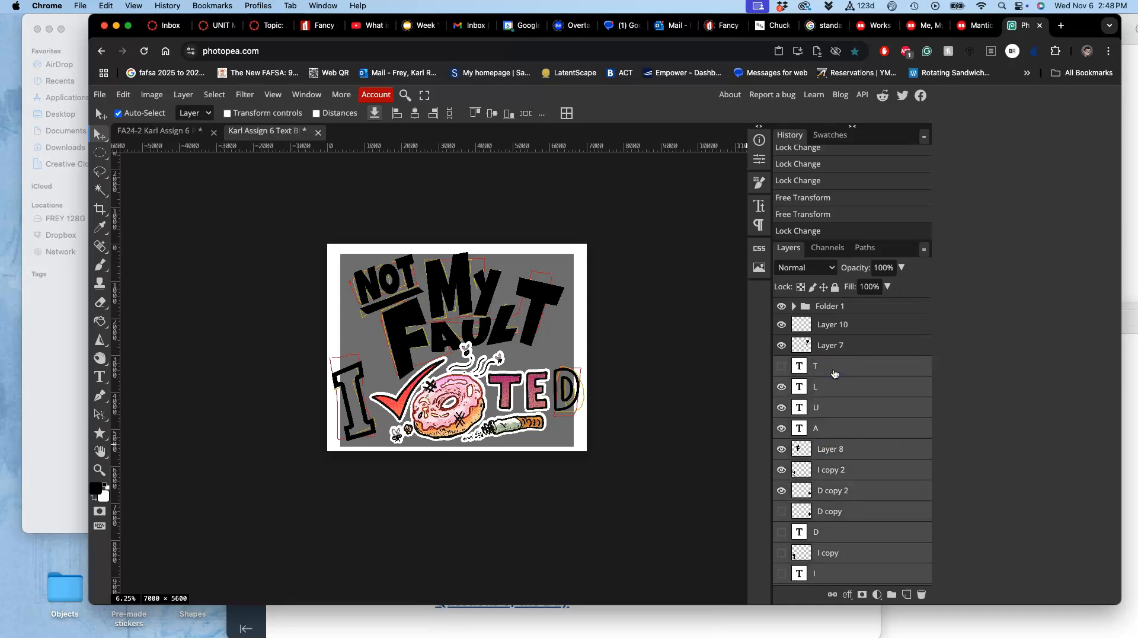
key(super+alt+t)
scroll(869, 509, down, 1)
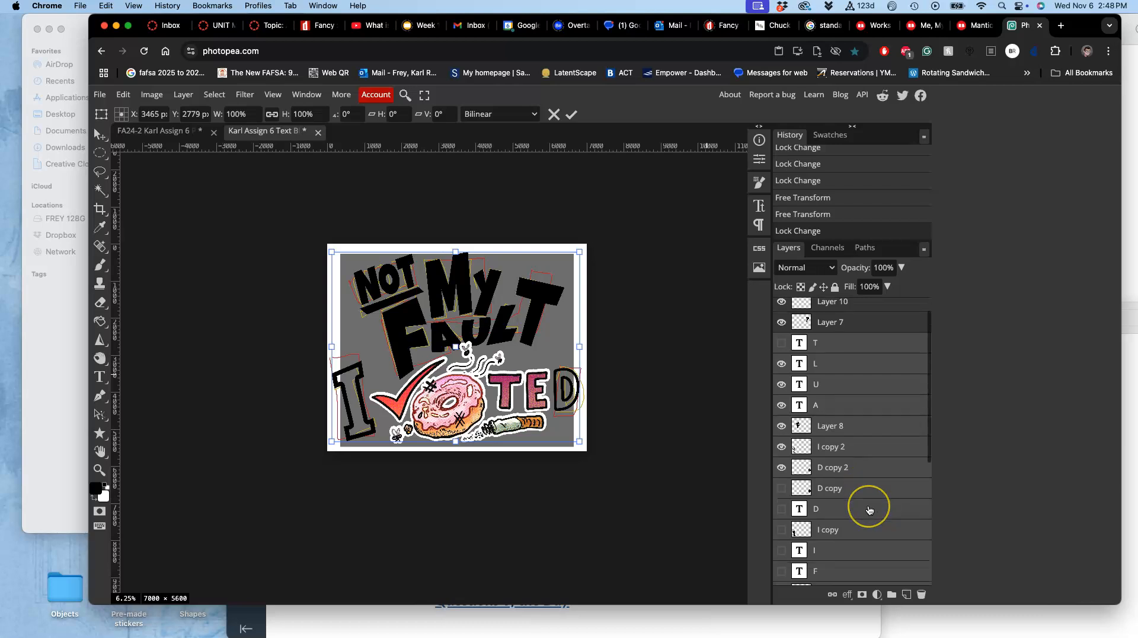
scroll(869, 509, down, 5)
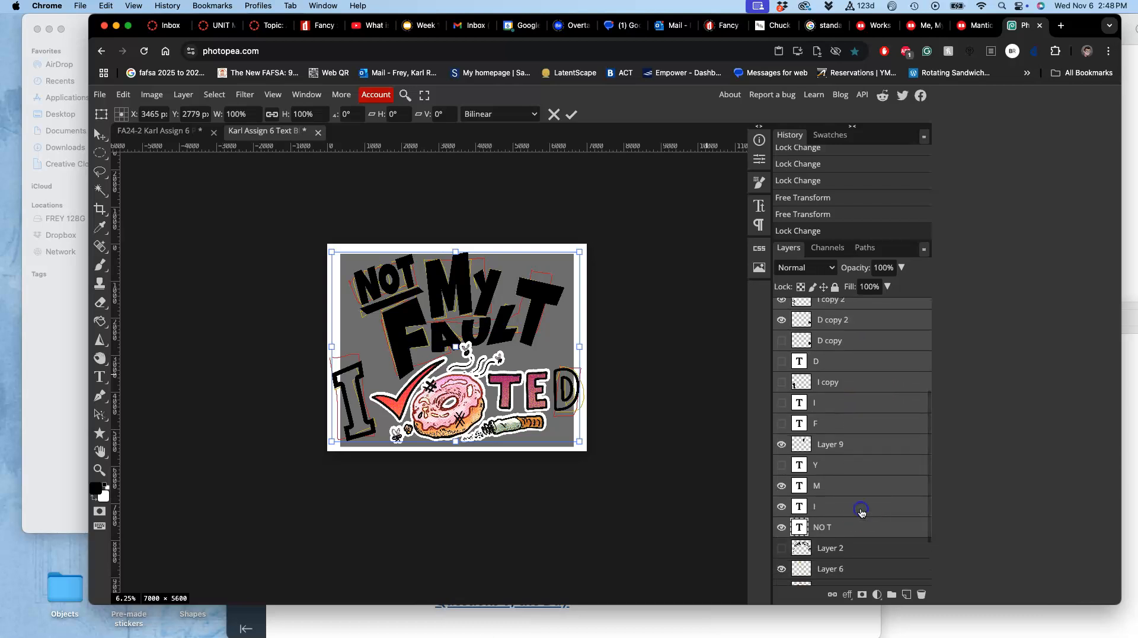
click(862, 509)
Move the layers from I copy 2 down to the text layer I together to just below NO T, above Layer 2.
click(824, 363)
scroll(830, 353, up, 1)
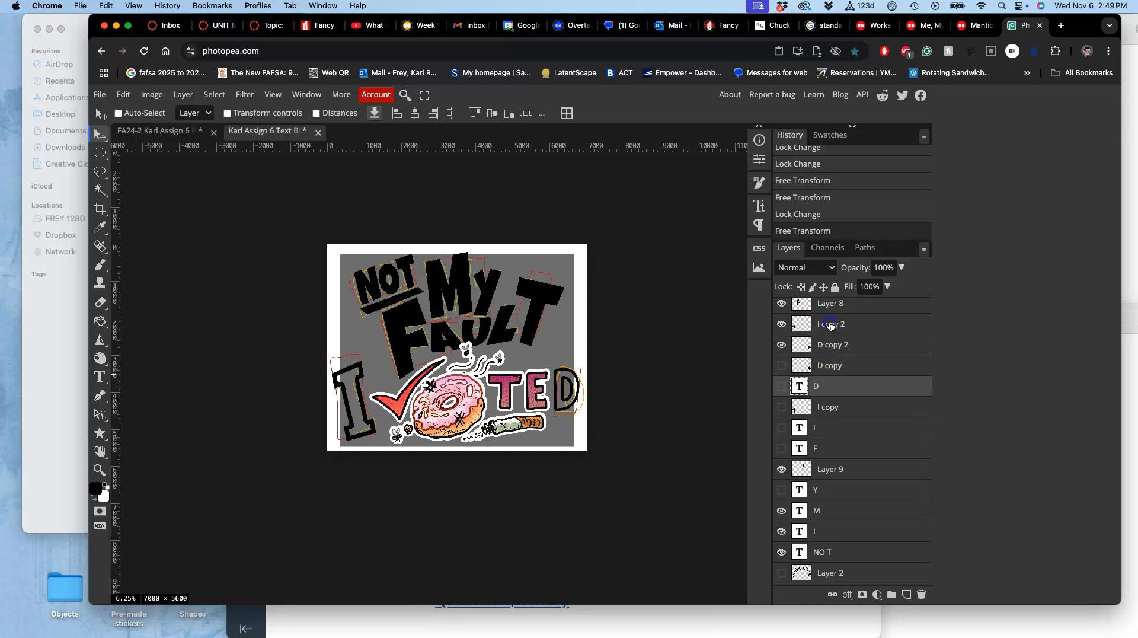
shift+click(831, 323)
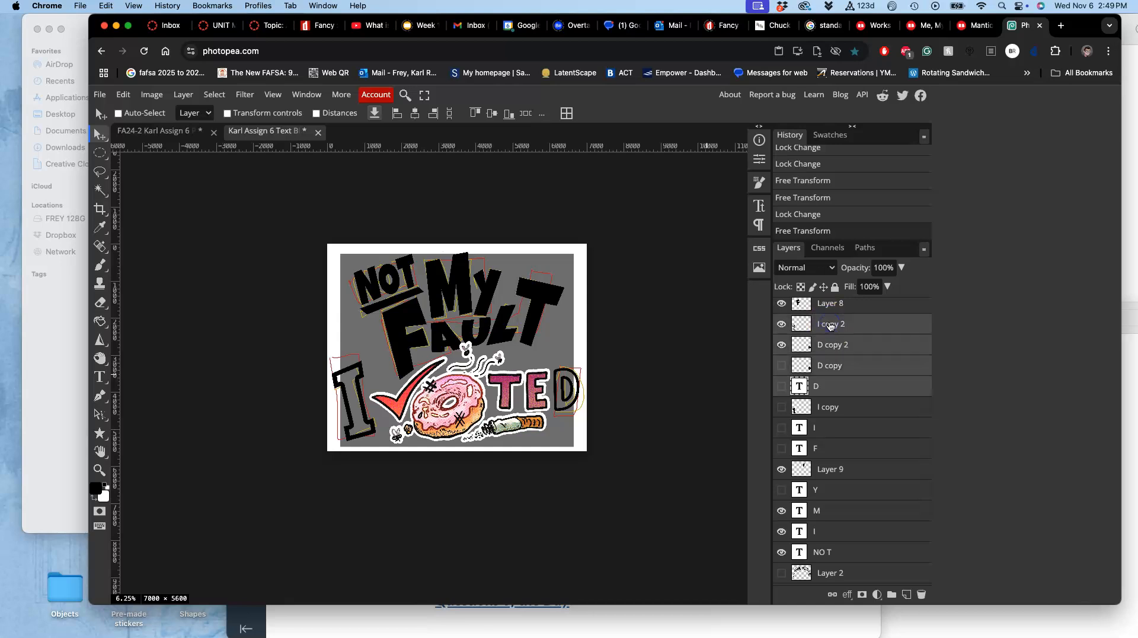
shift+click(833, 428)
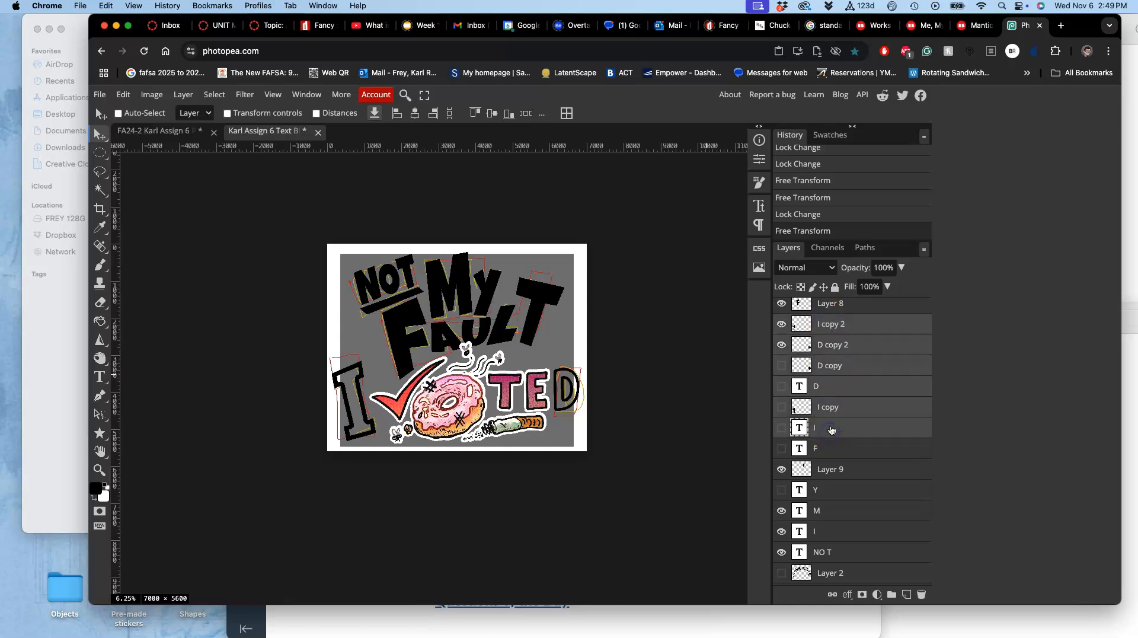
click(843, 326)
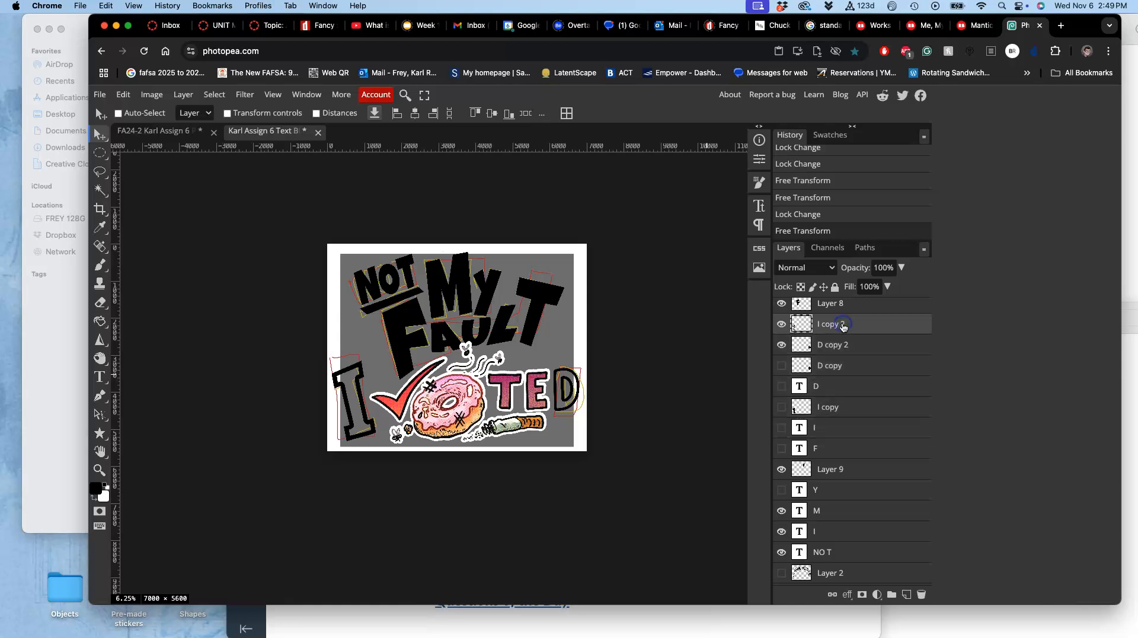
shift+click(832, 408)
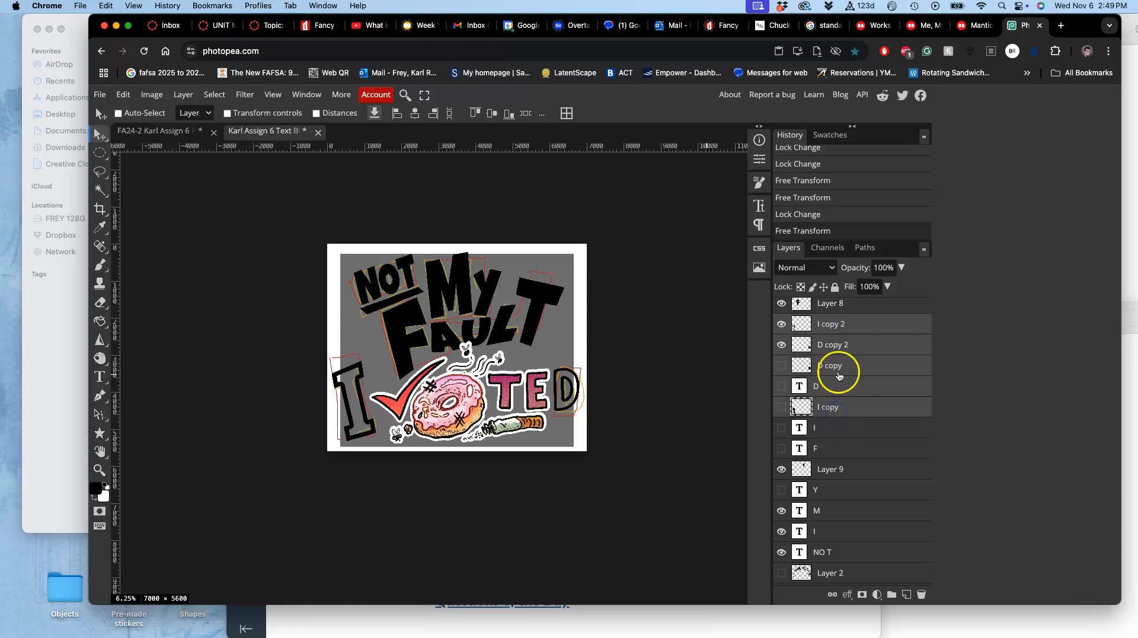
shift+click(833, 428)
drag(853, 331, 855, 573)
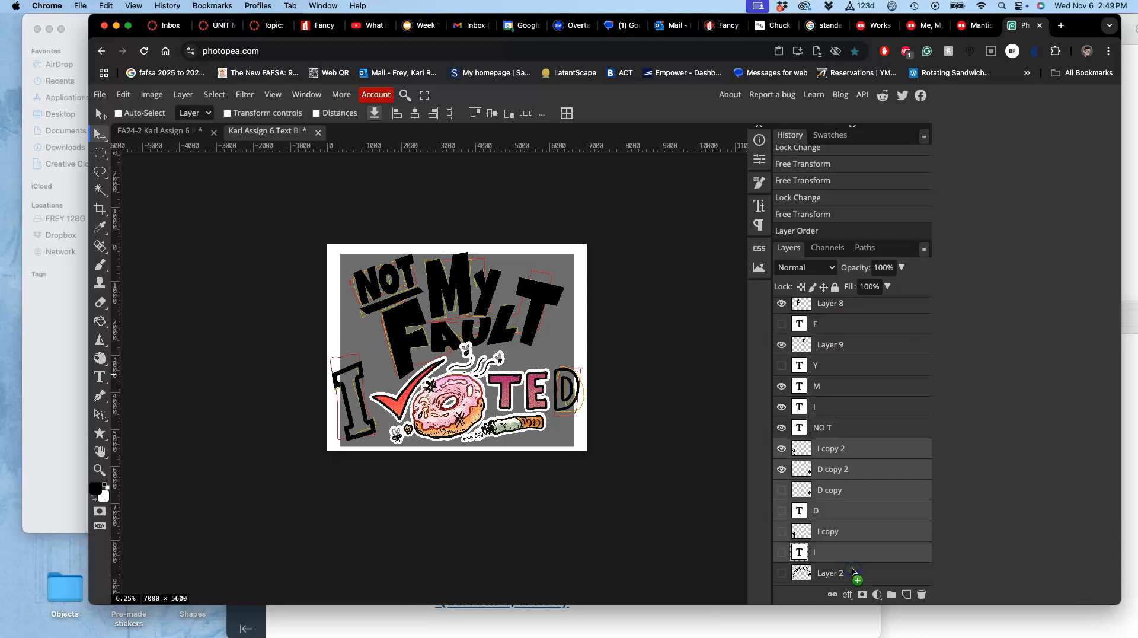
Select all layers from NO T up to Layer 10.
scroll(839, 435, up, 5)
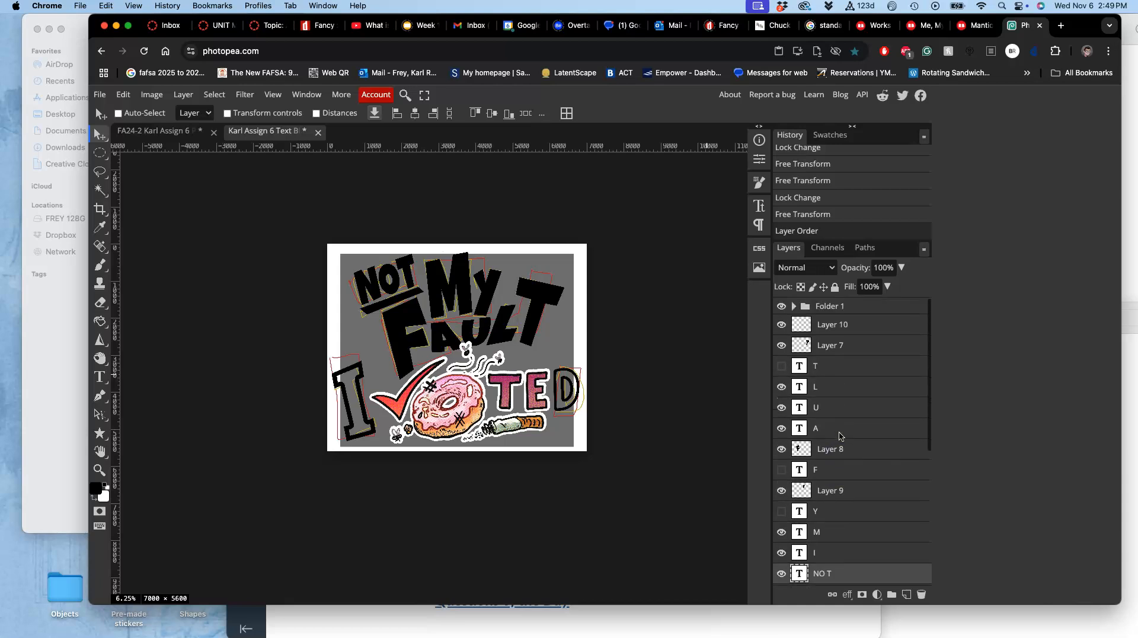
shift+click(832, 331)
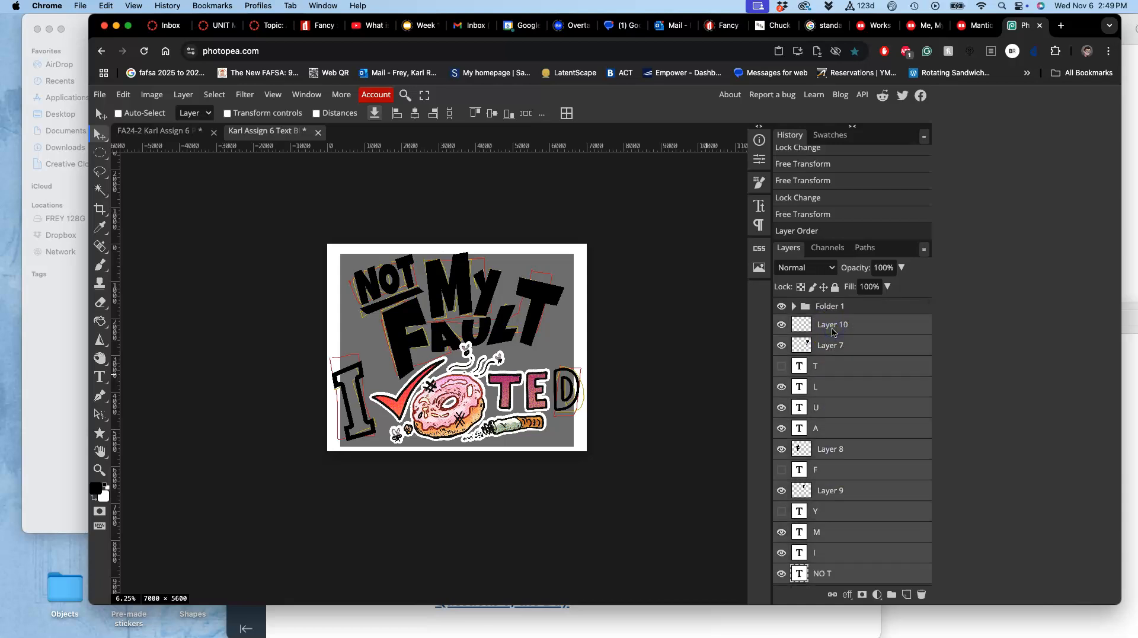